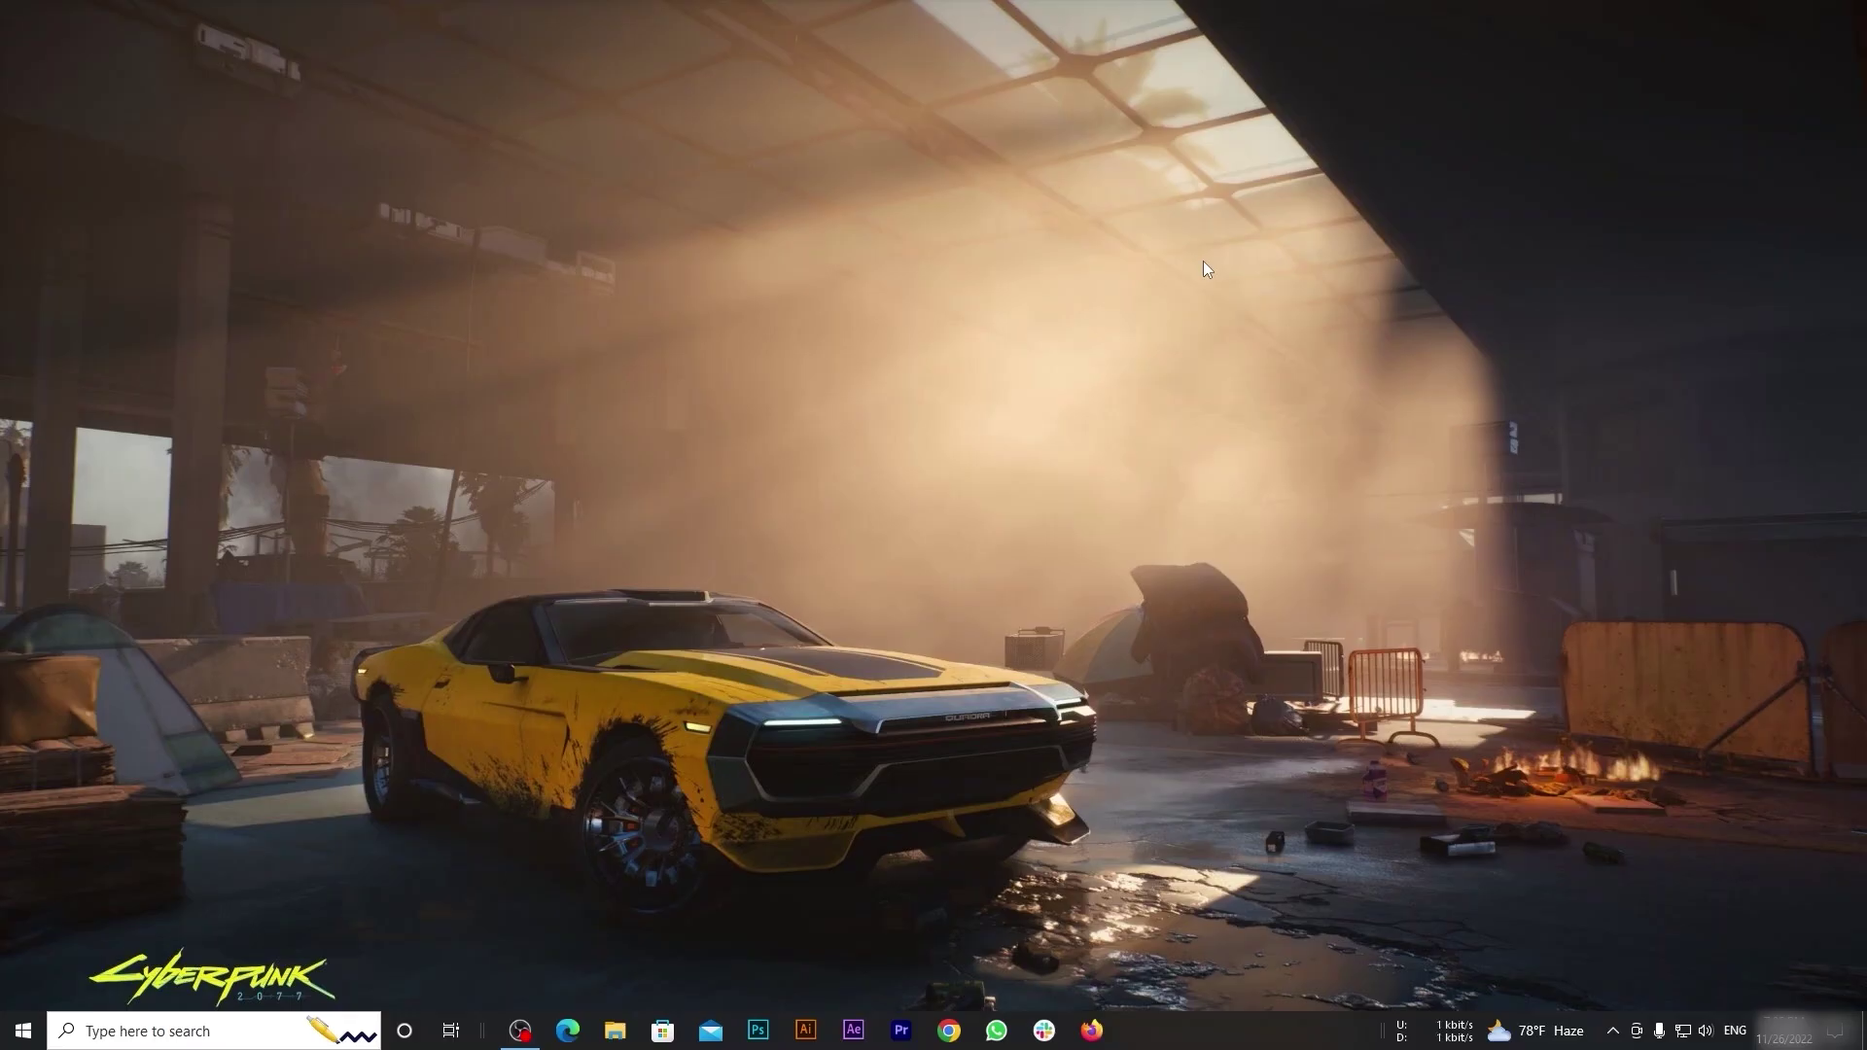
# Launch Illustrator and create a new 1000 × 1000 px document.
pyautogui.click(807, 1033)
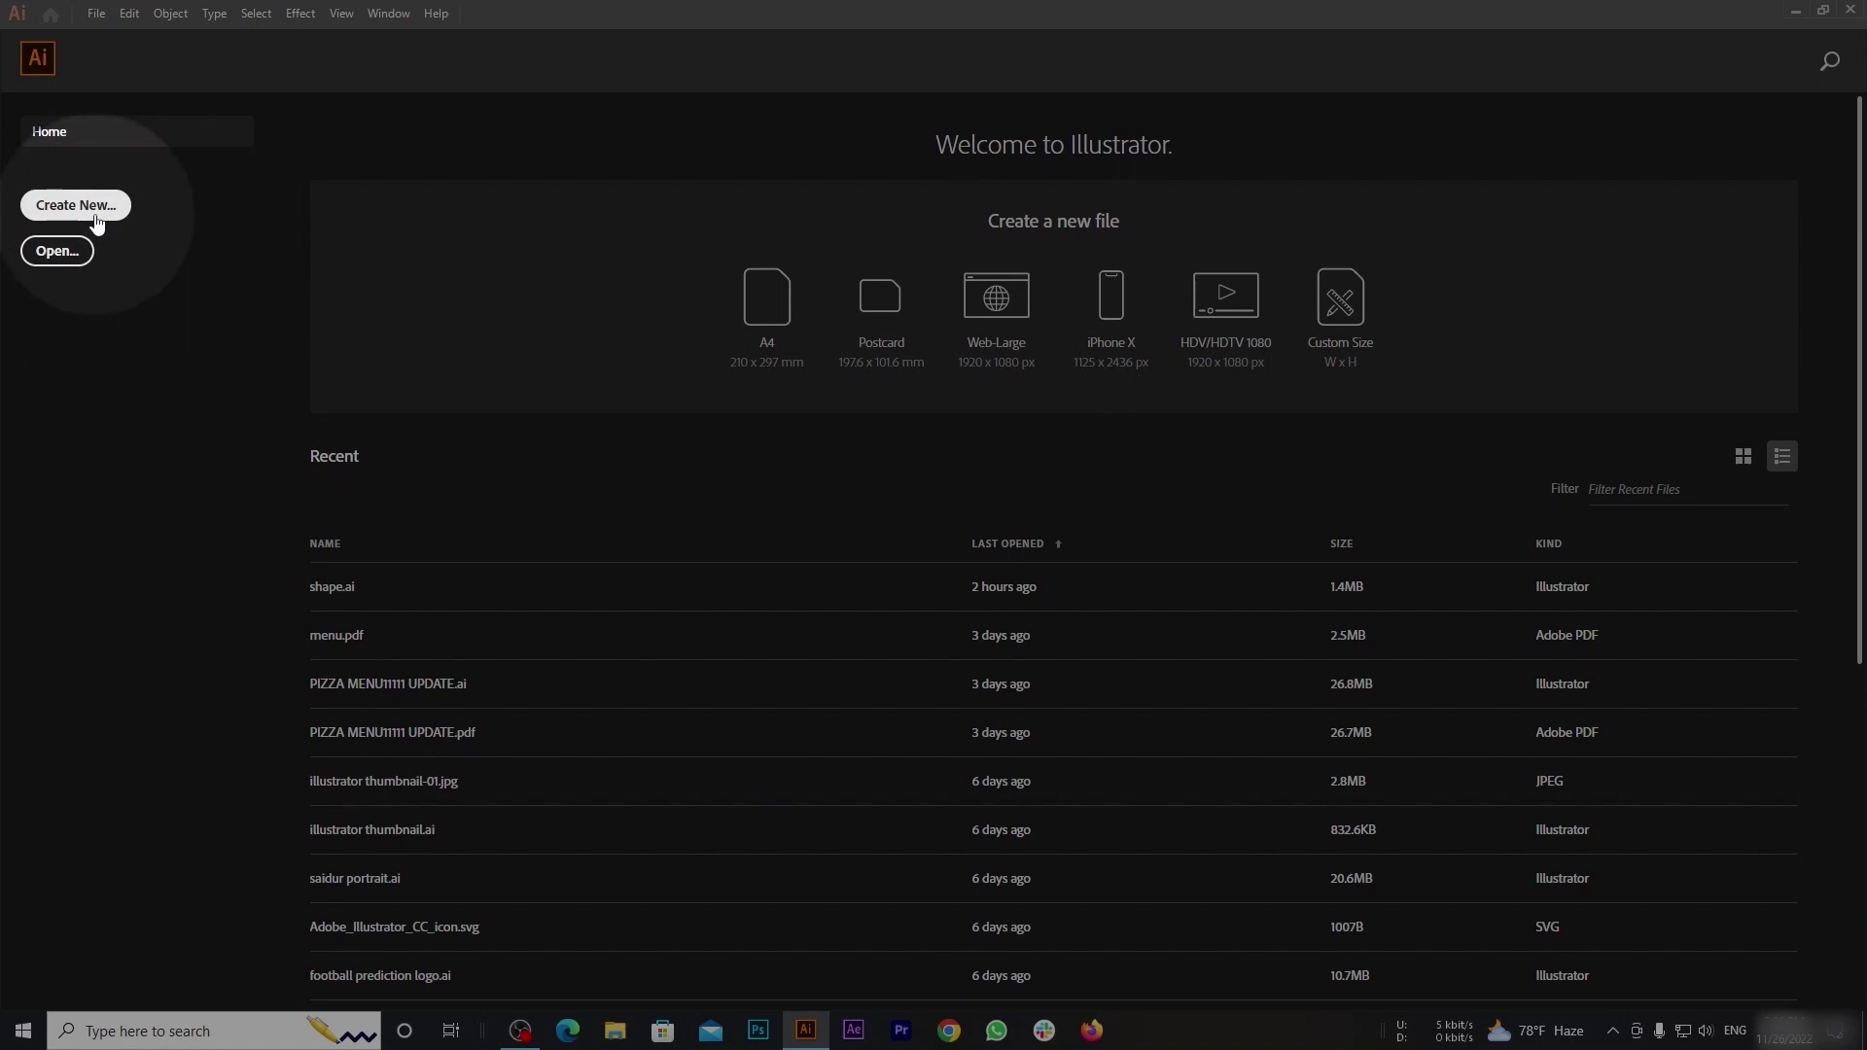
pyautogui.click(97, 218)
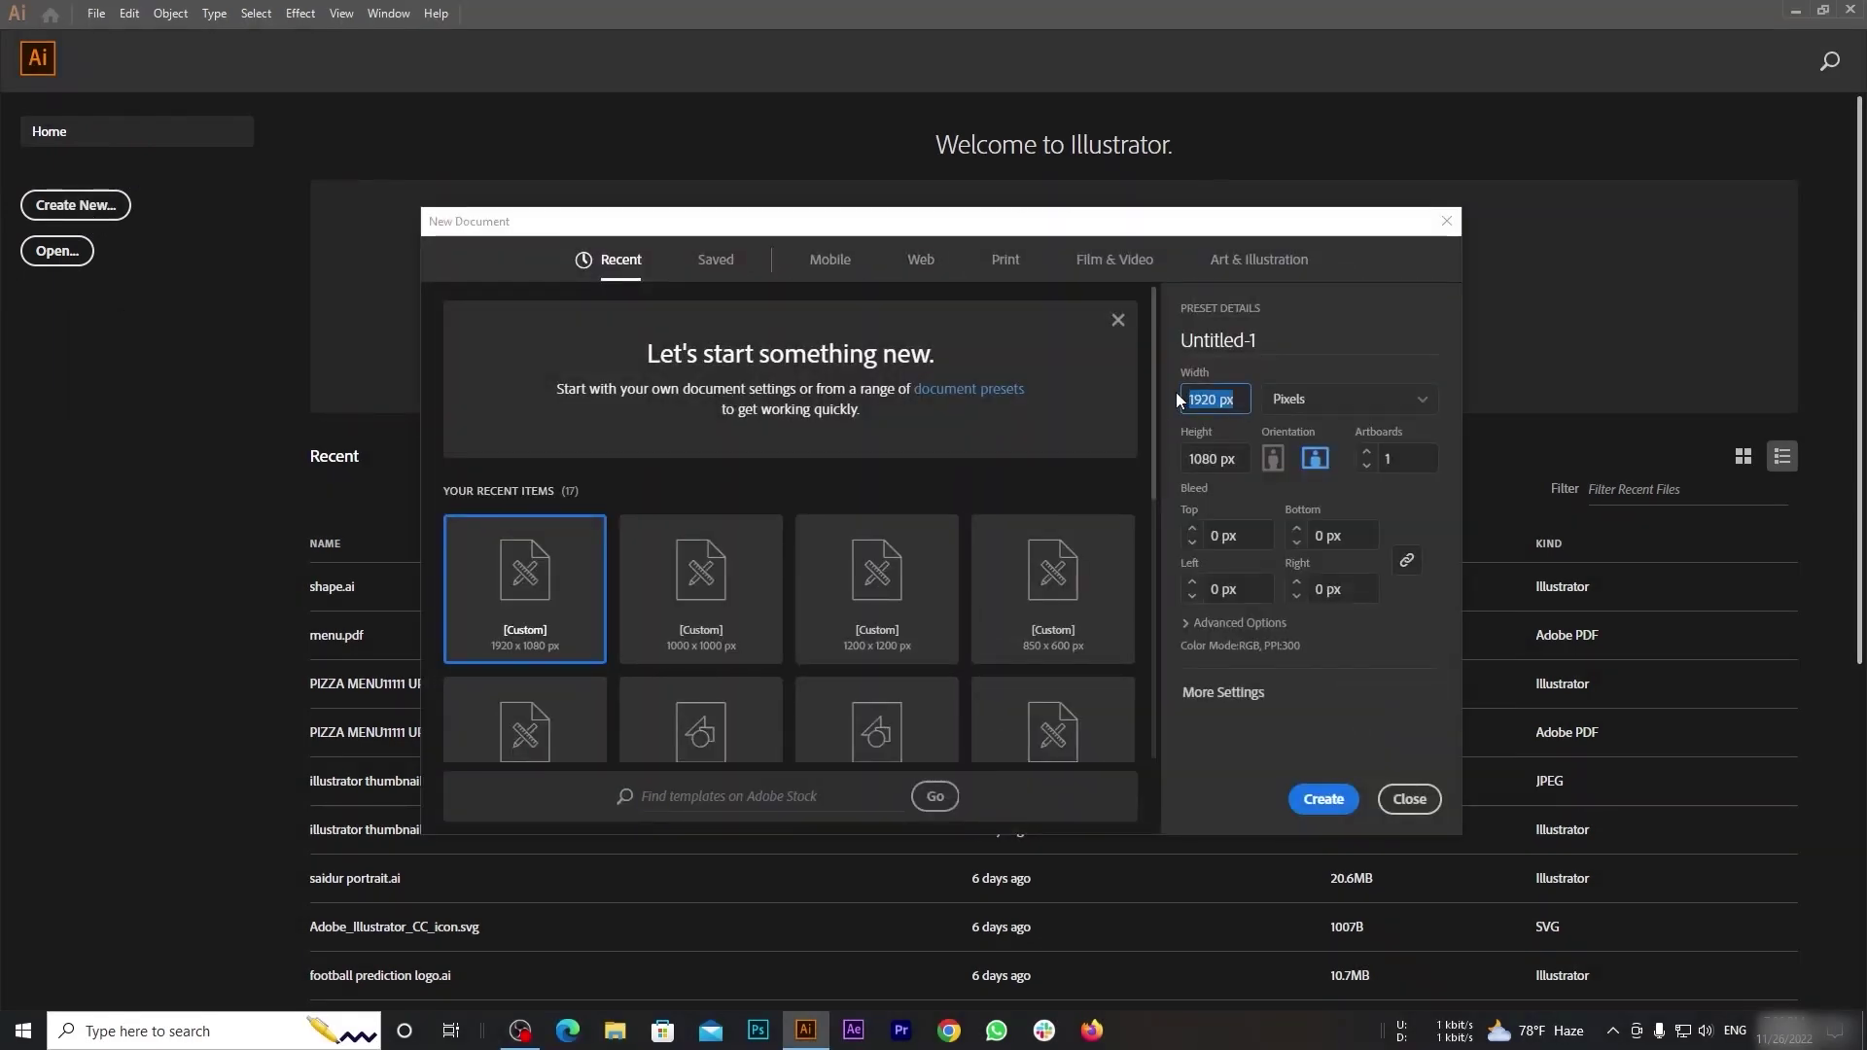
pyautogui.write('000')
pyautogui.press('Tab')
pyautogui.write('1')
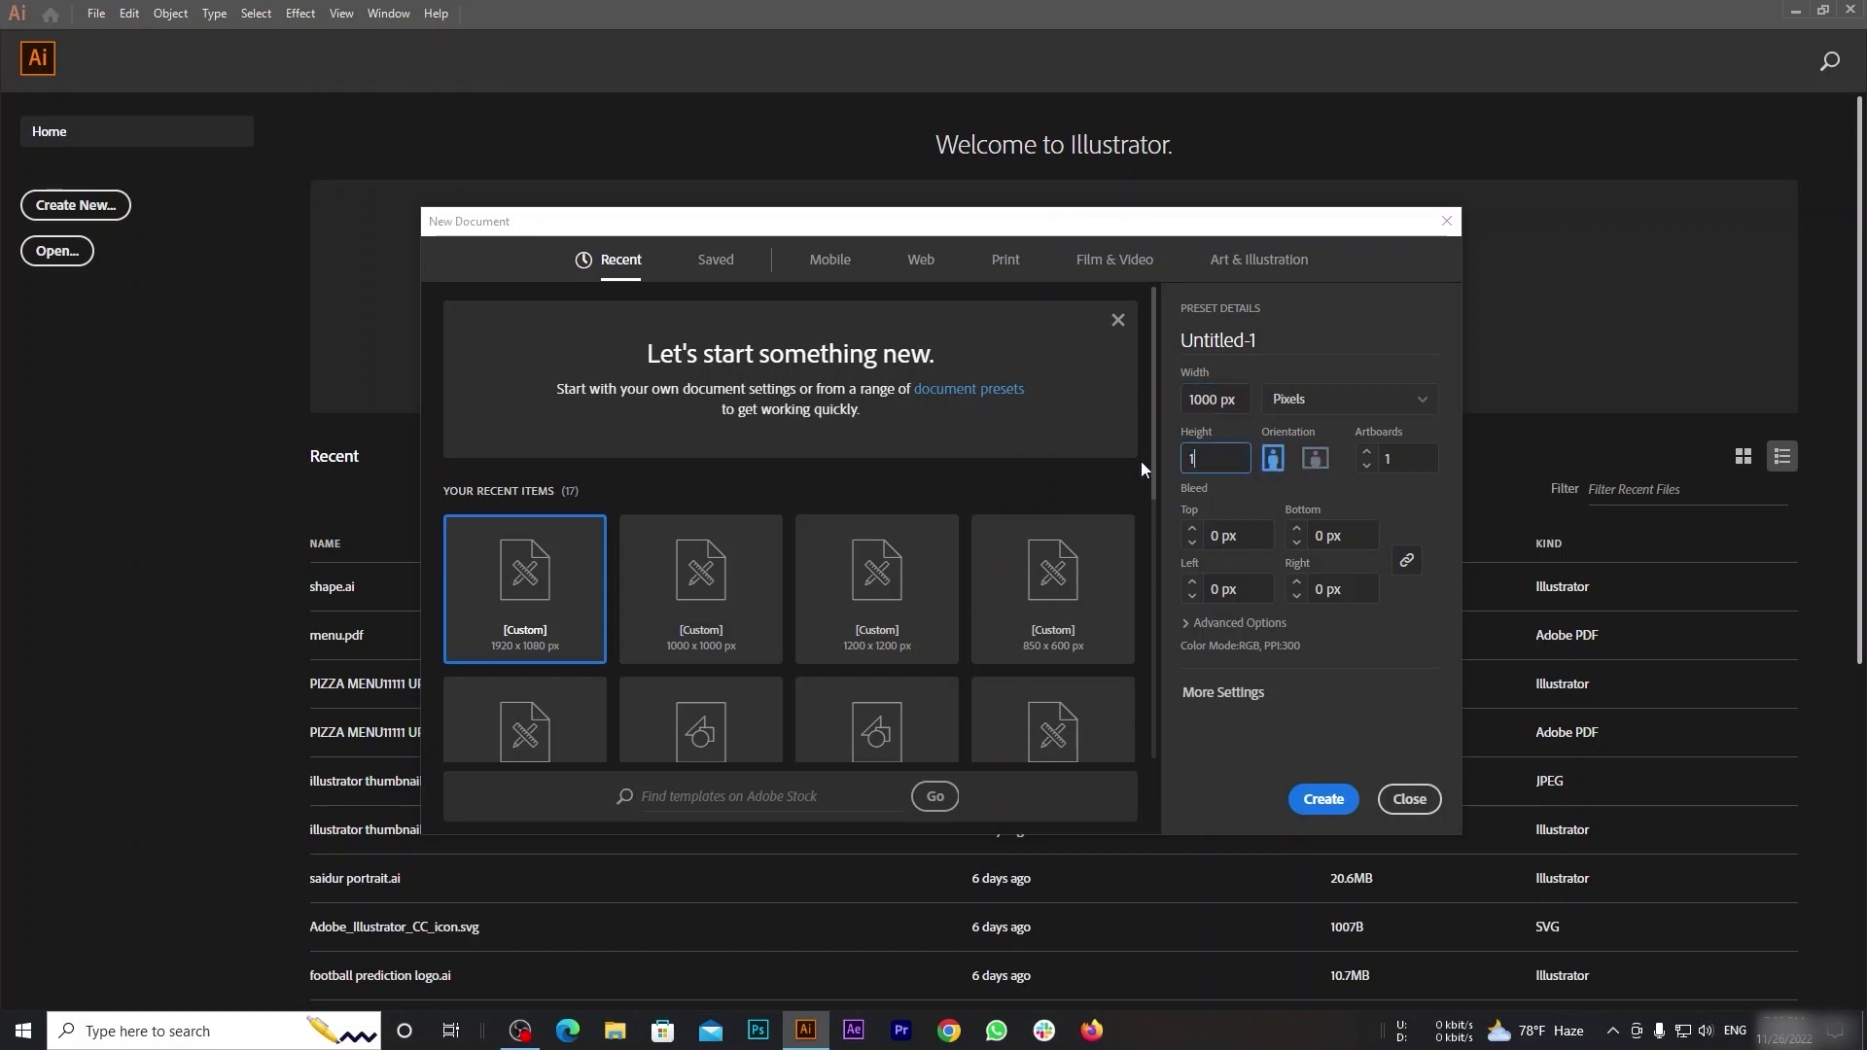
pyautogui.write('000')
pyautogui.click(1326, 801)
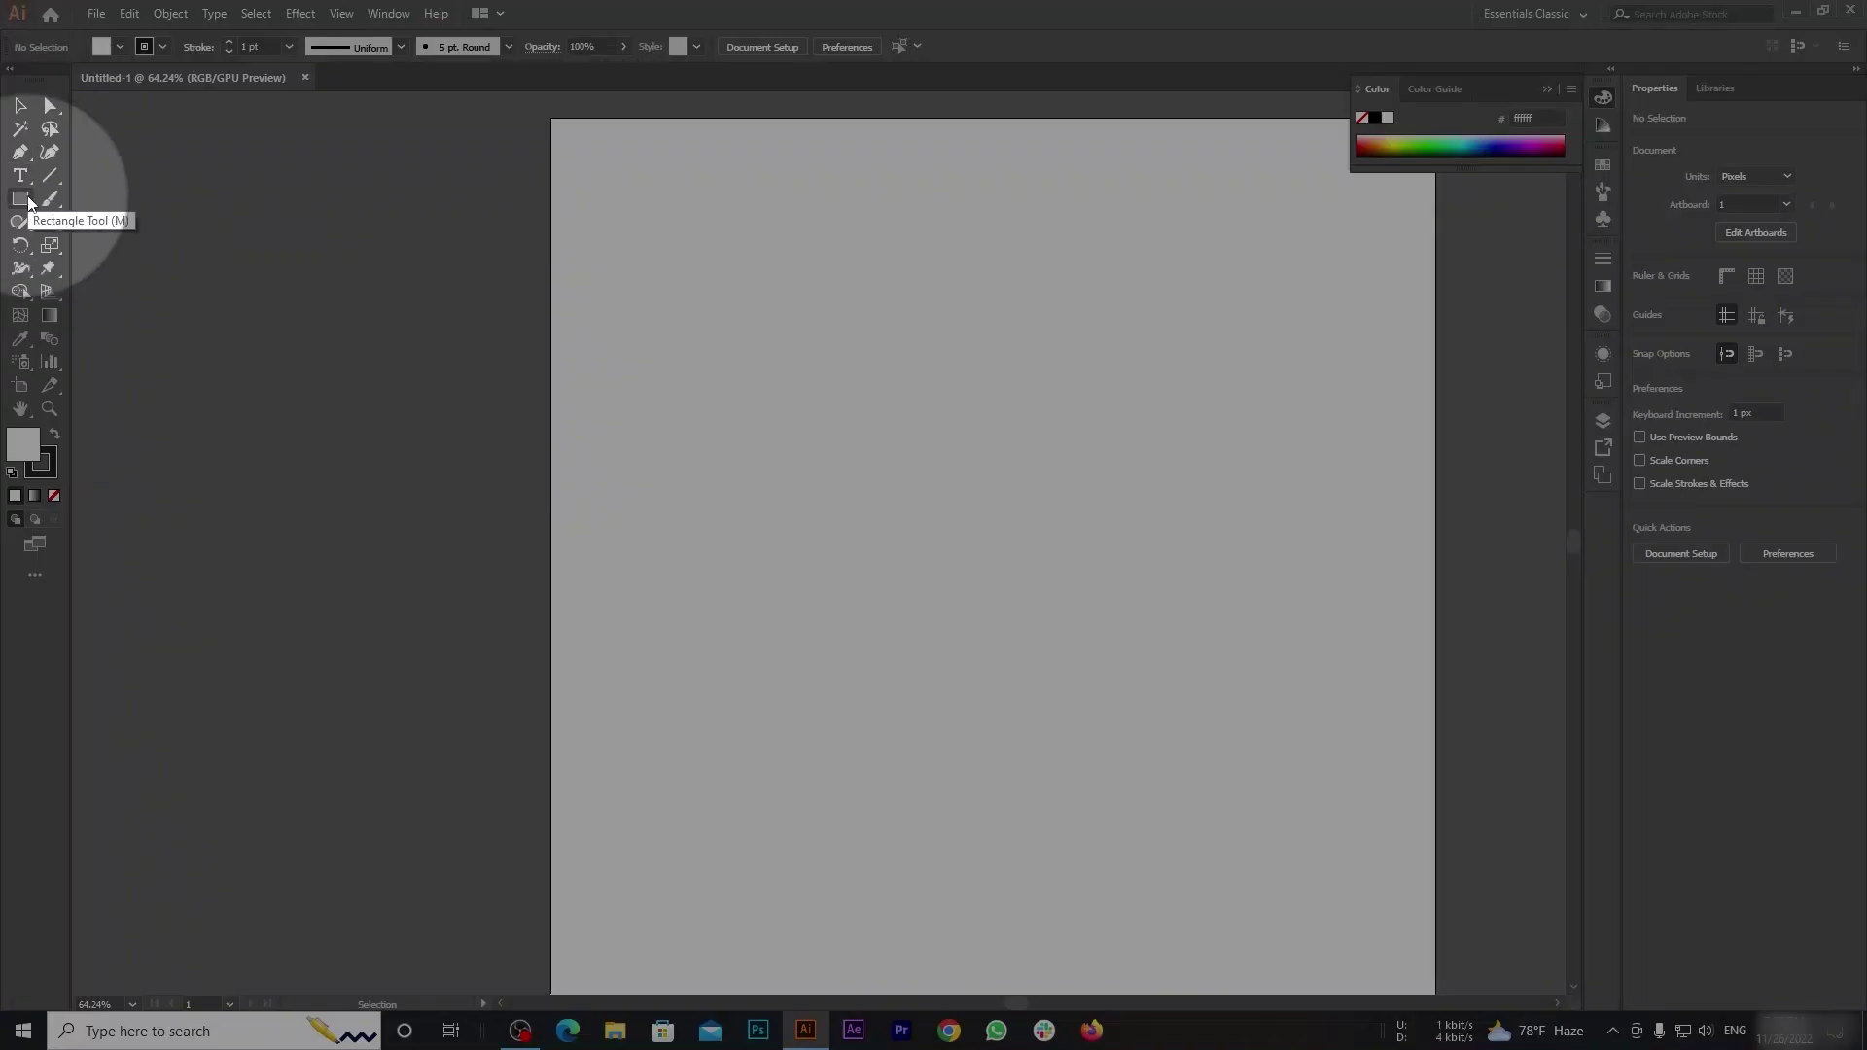
# Draw a rectangle exactly 1000 px wide and 1000 px tall on the artboard.
pyautogui.click(20, 198)
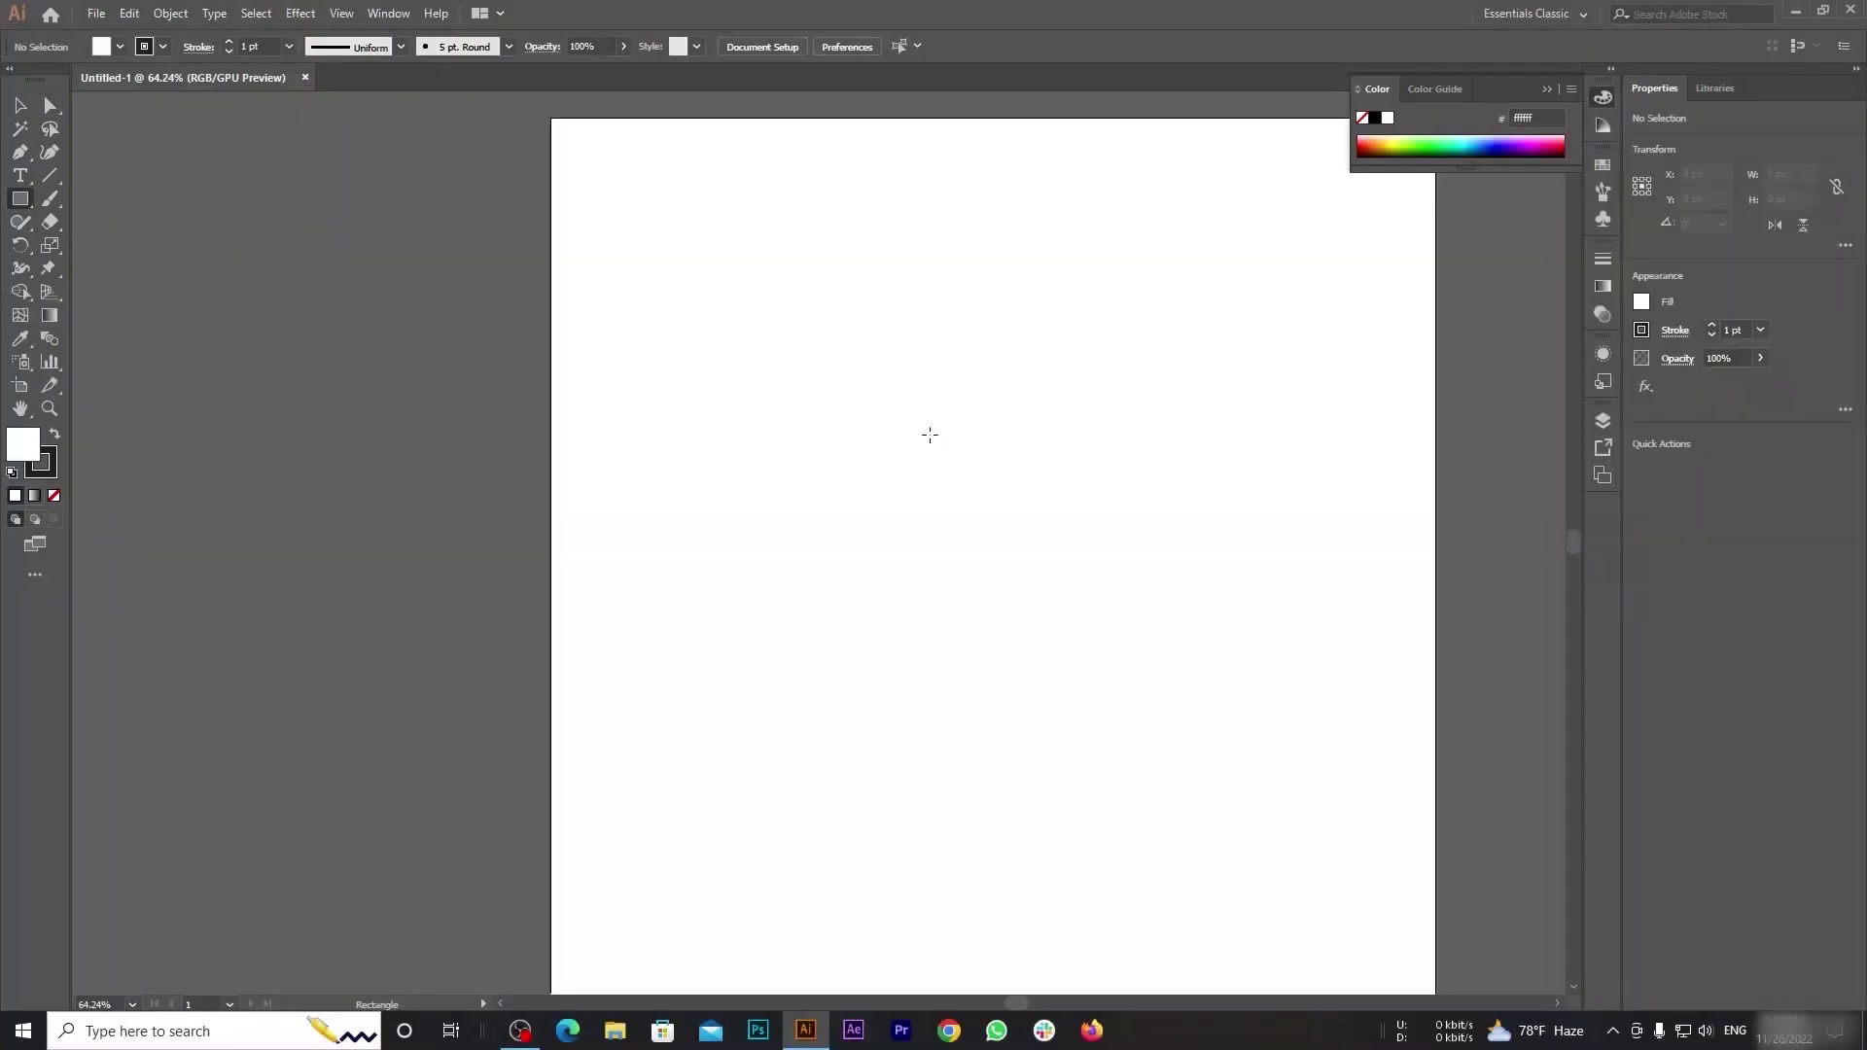
pyautogui.click(929, 434)
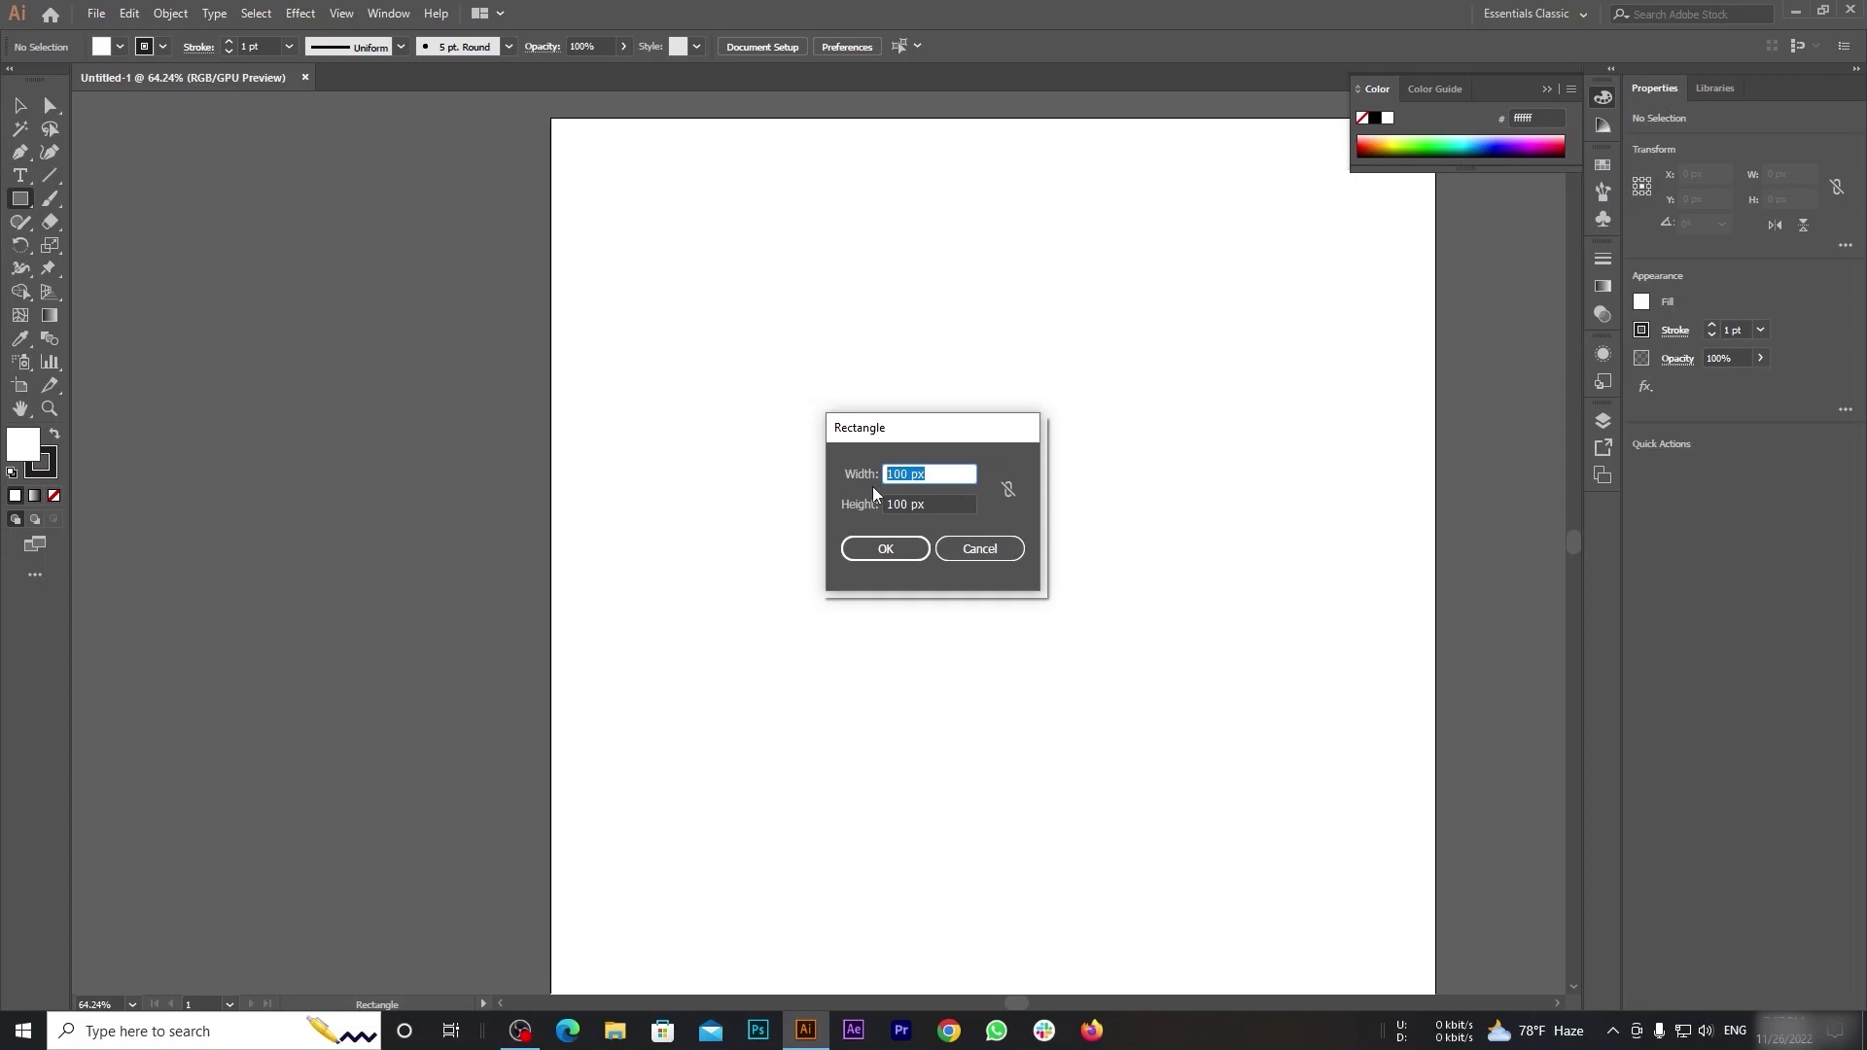
pyautogui.write('1')
pyautogui.press('Tab')
pyautogui.write('1')
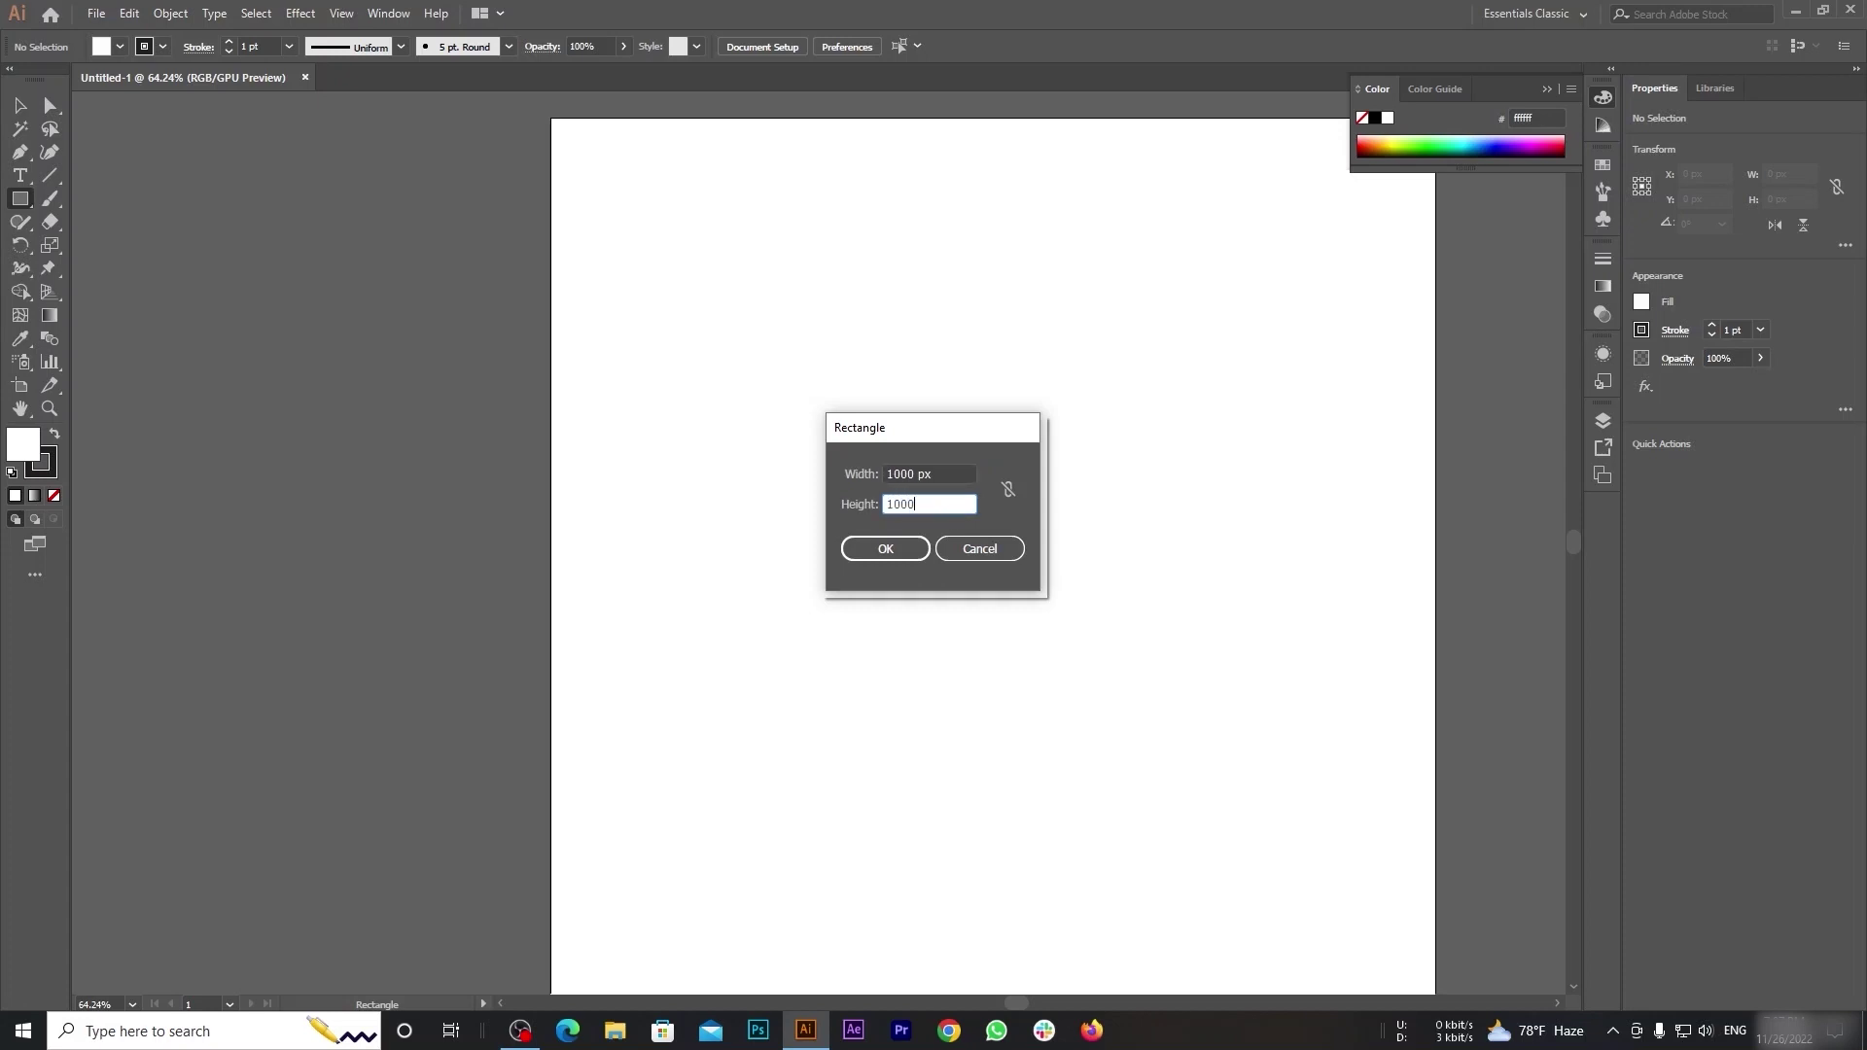
pyautogui.click(898, 553)
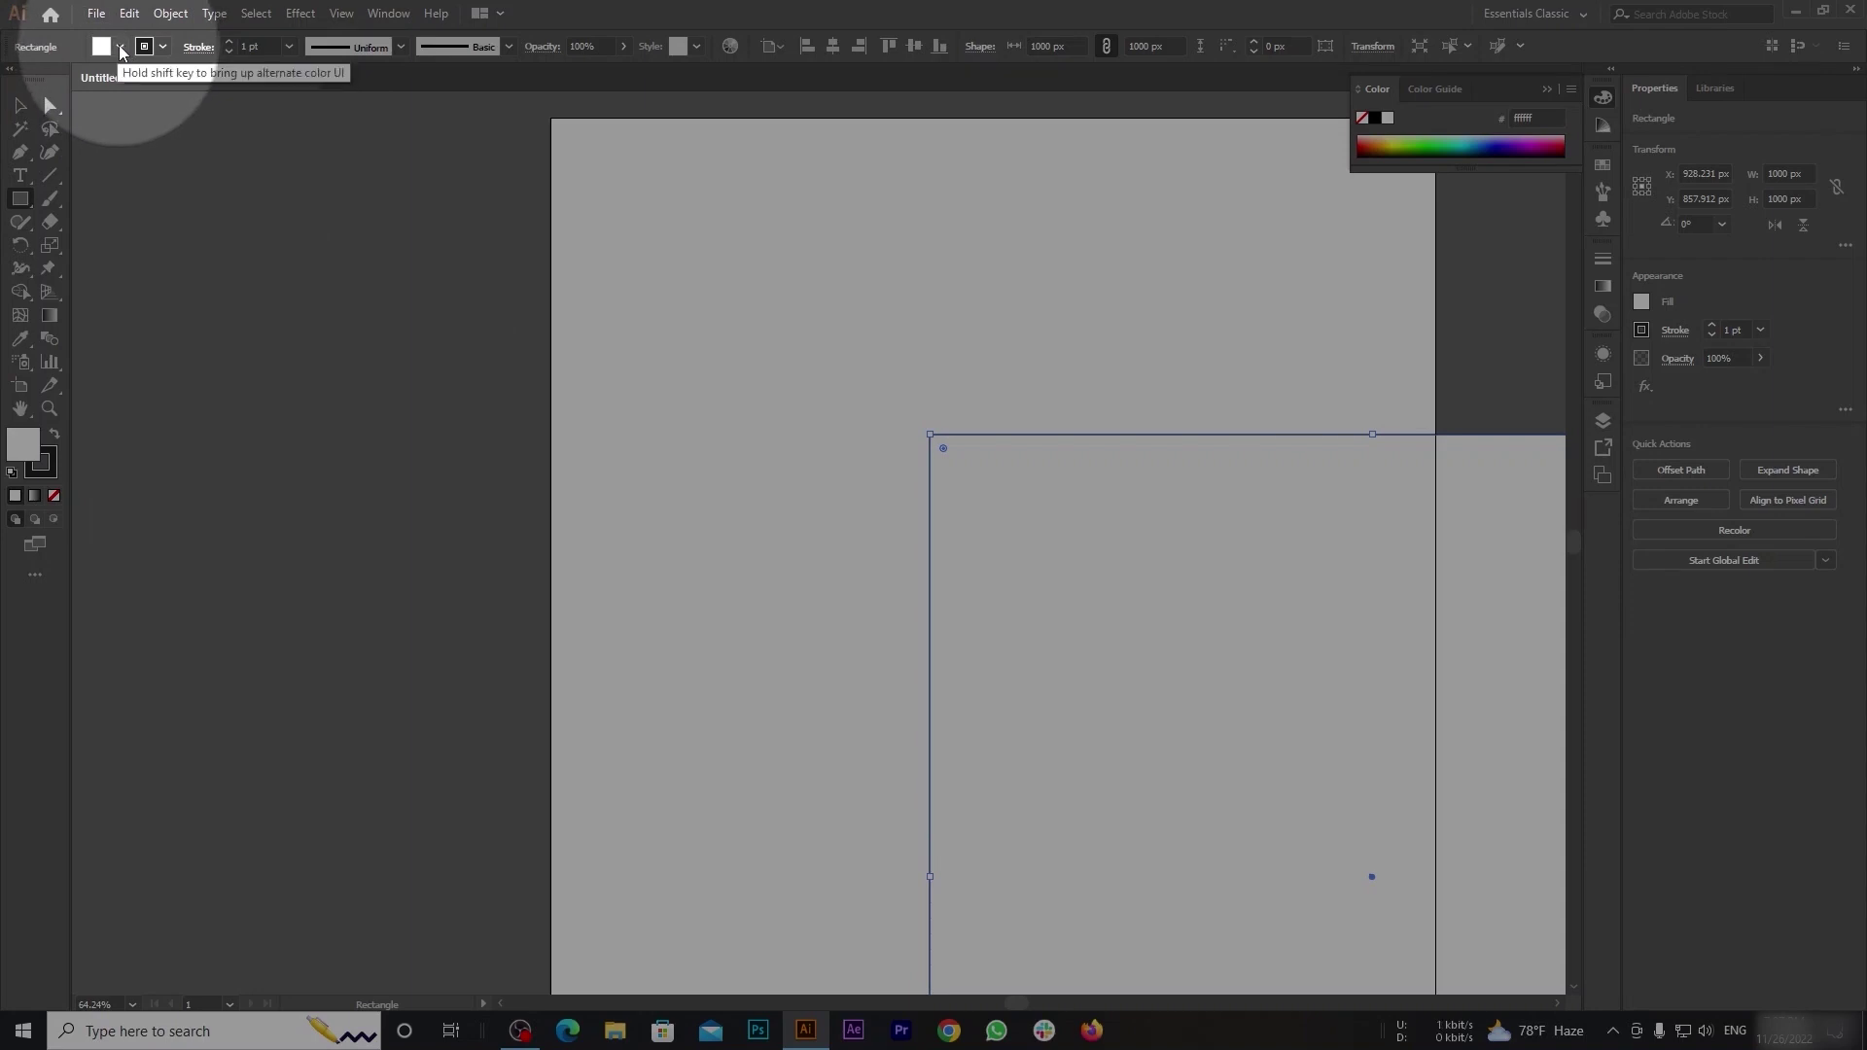
# Give the square a blue 00aeef fill and no stroke.
pyautogui.click(121, 46)
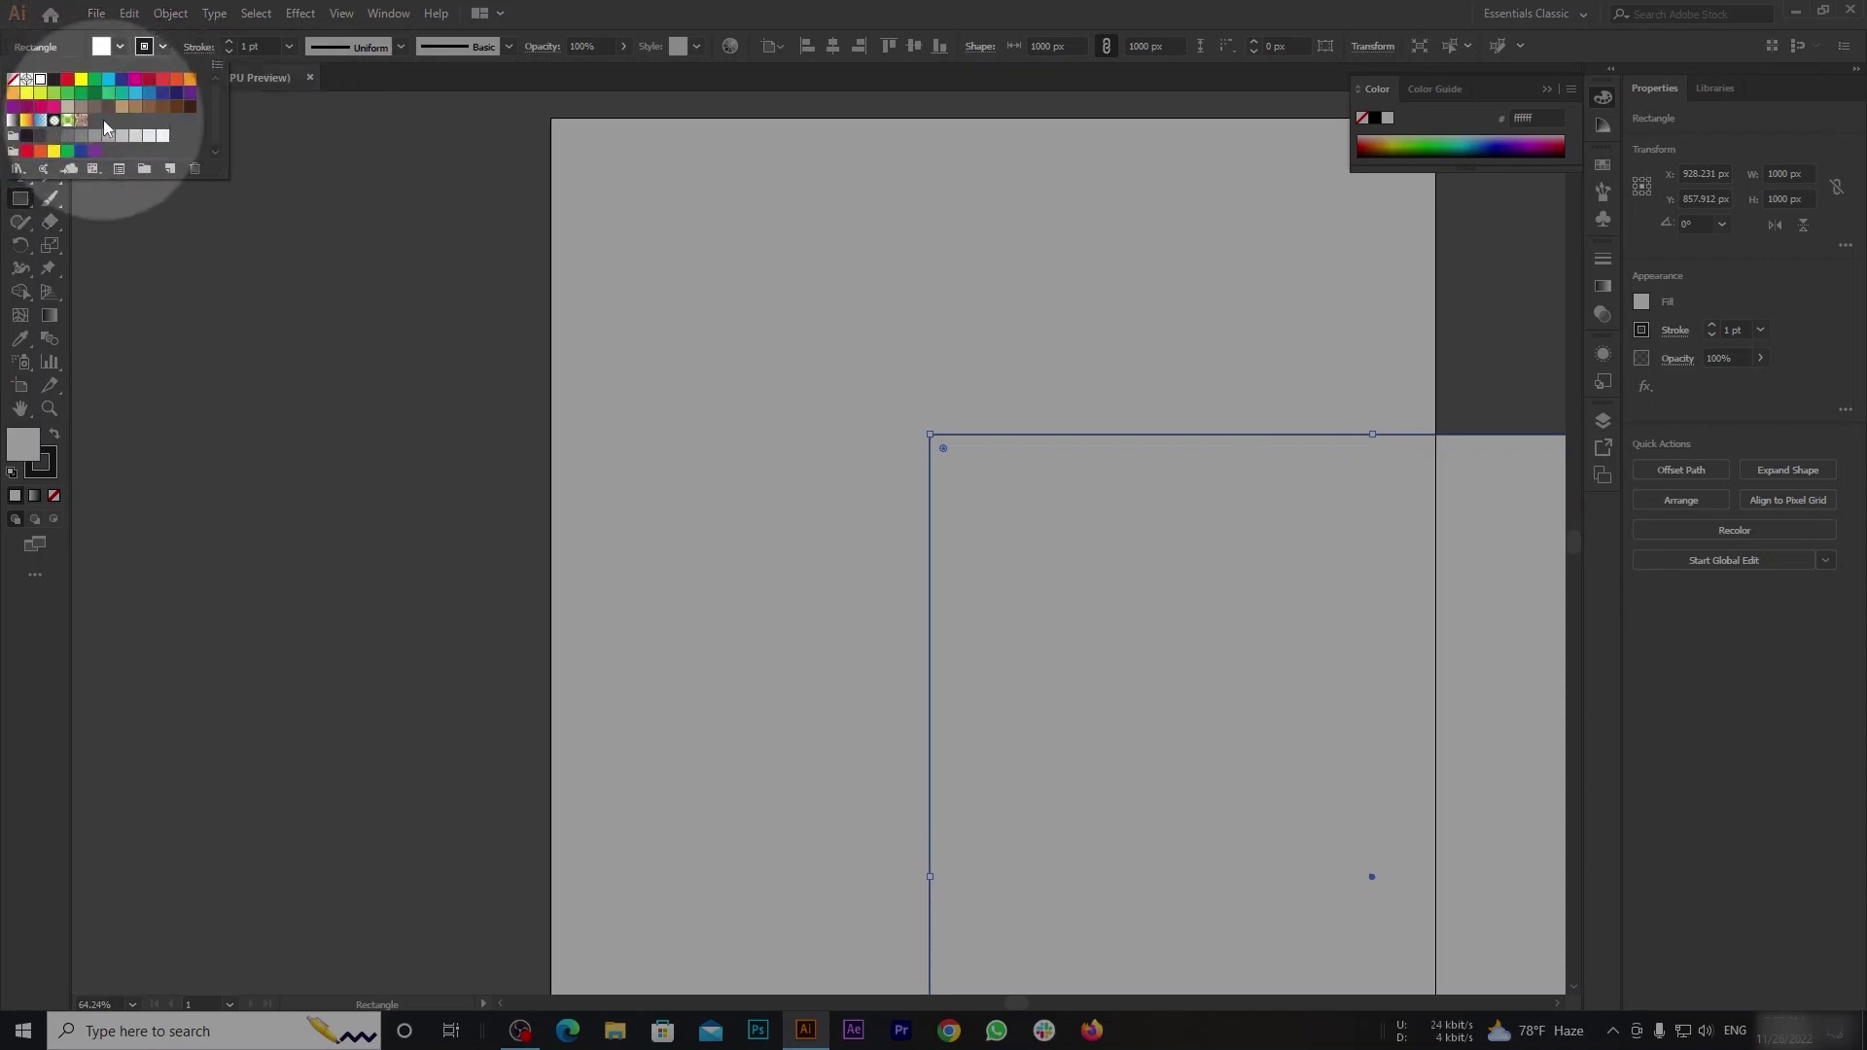
pyautogui.click(108, 80)
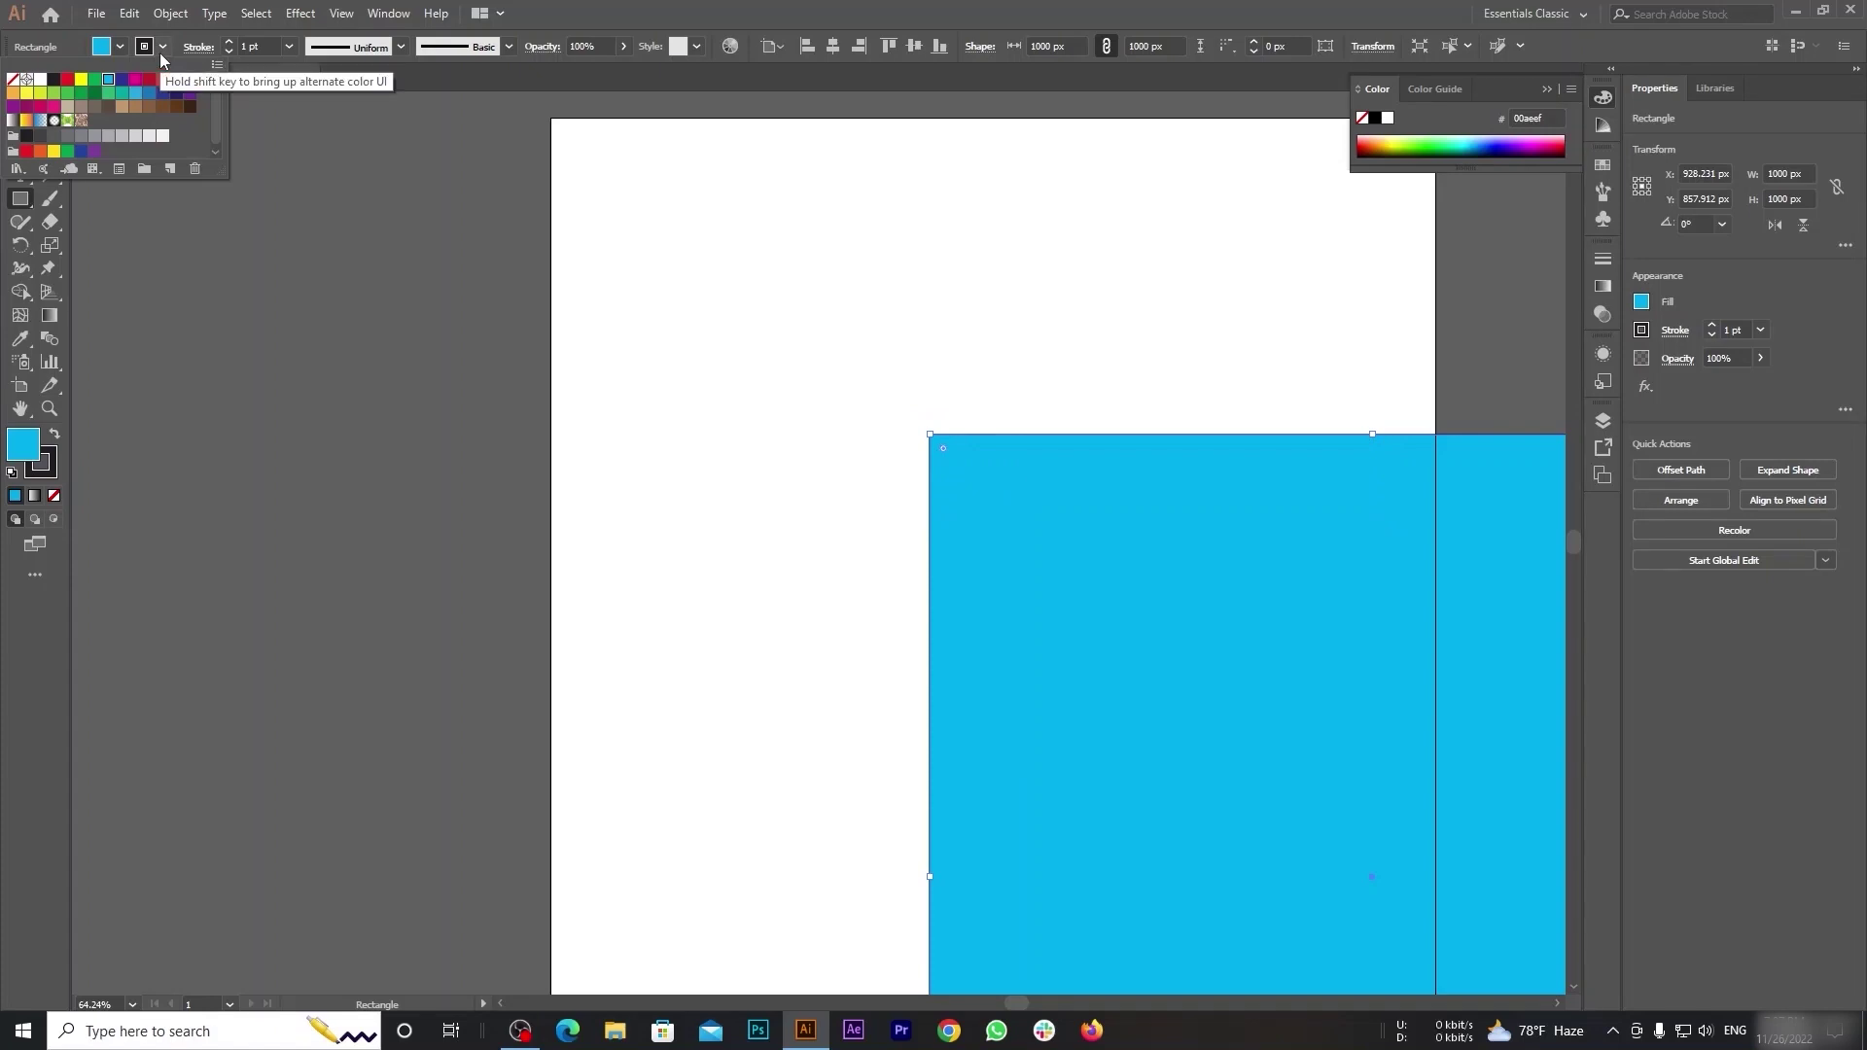
pyautogui.click(161, 48)
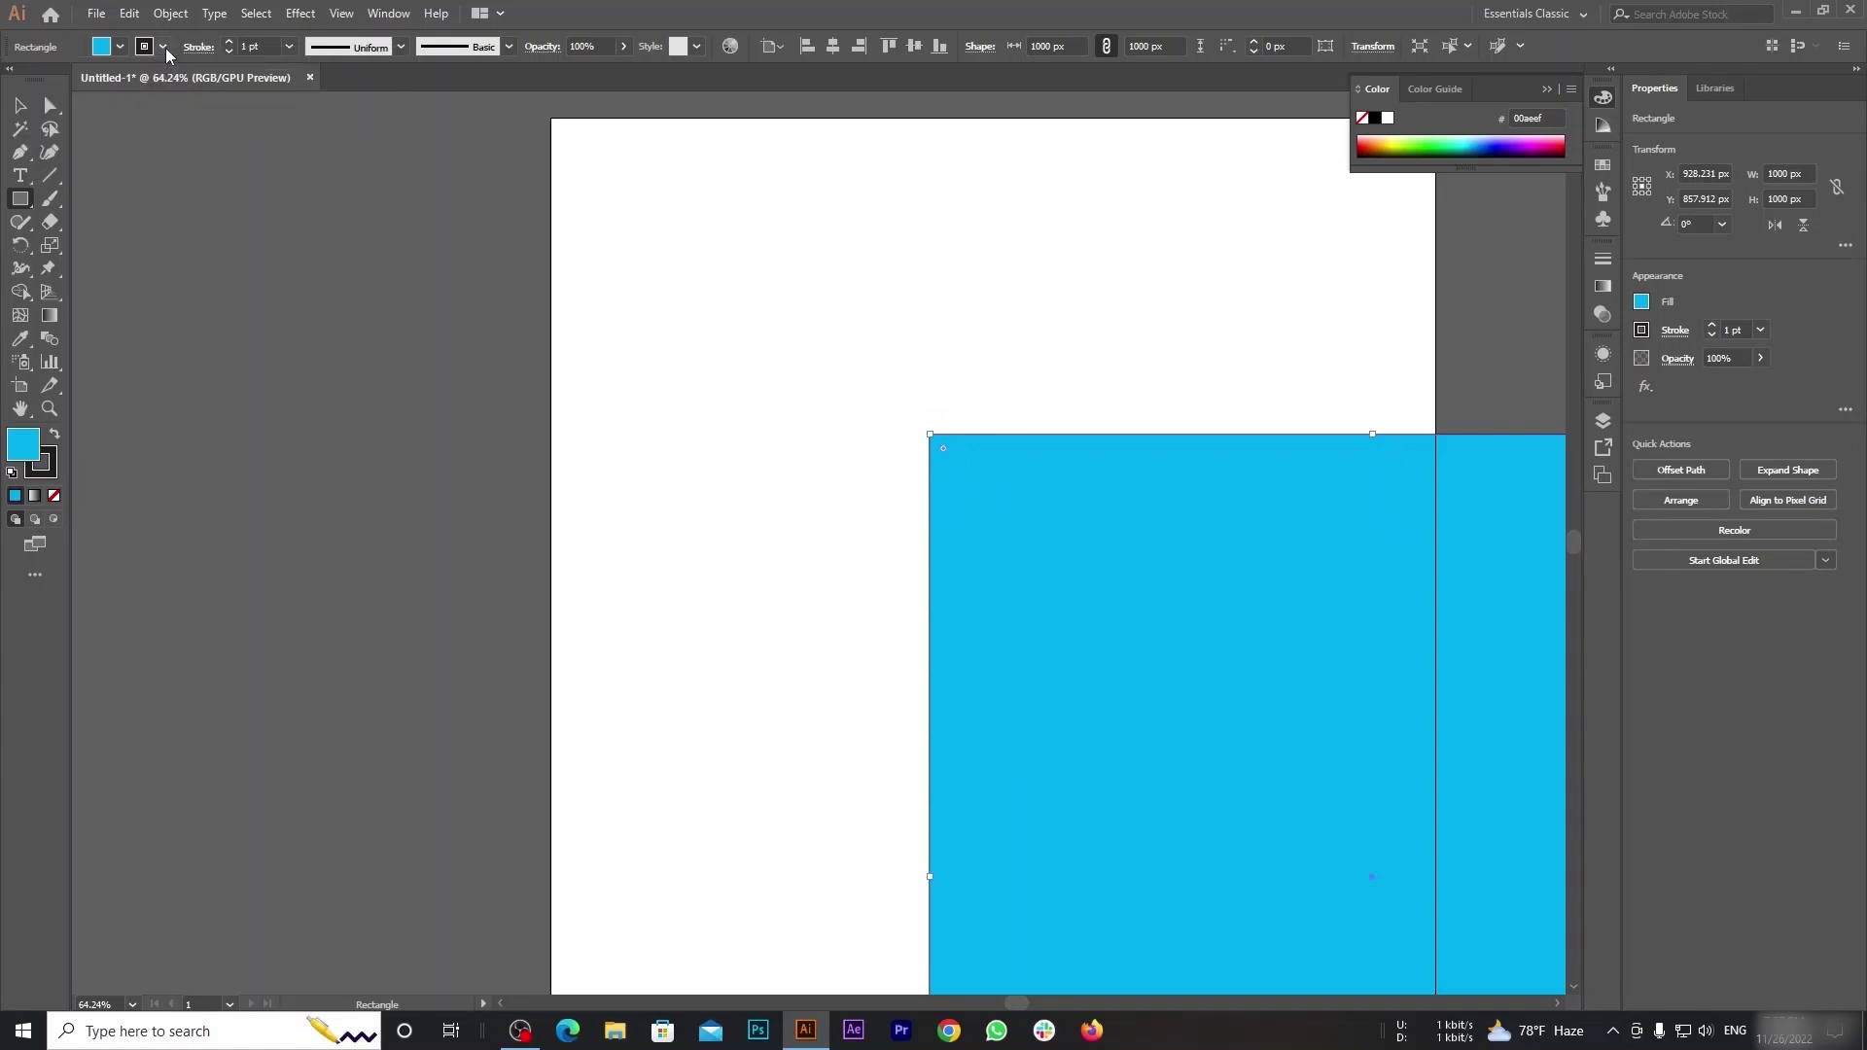
pyautogui.click(163, 47)
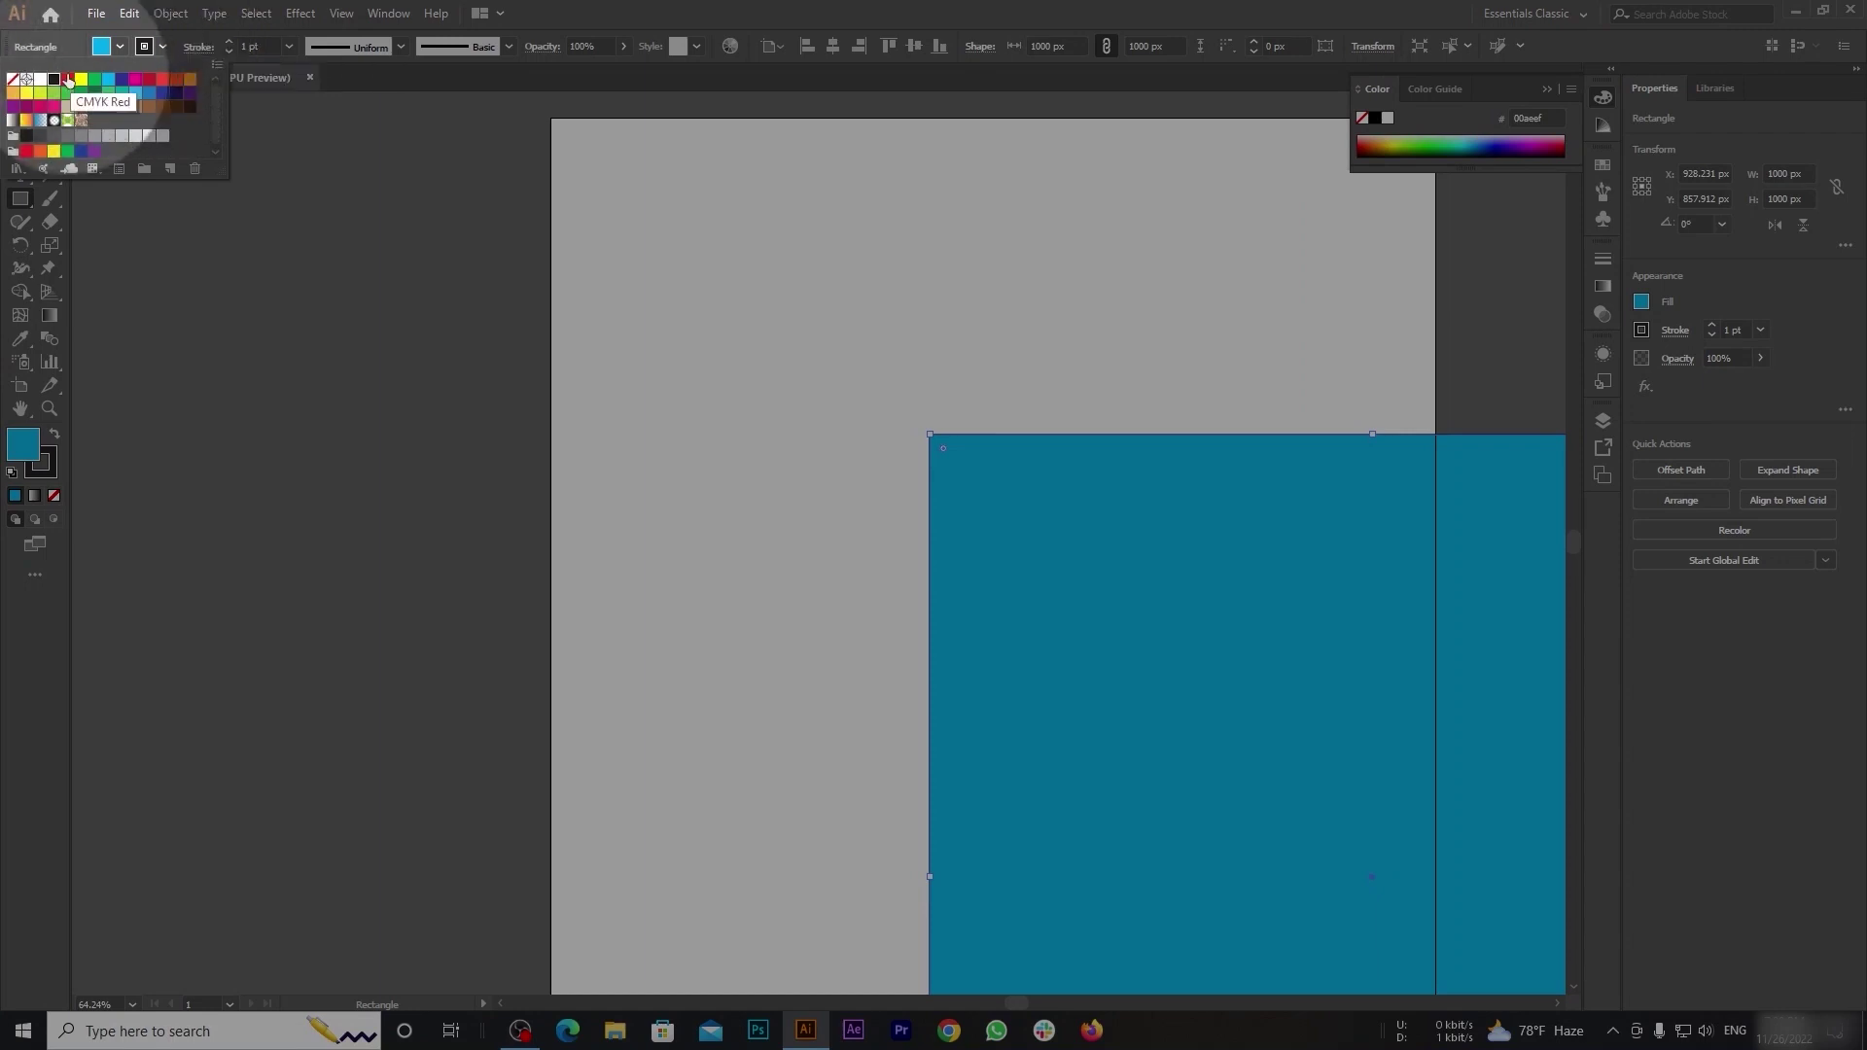
pyautogui.click(13, 80)
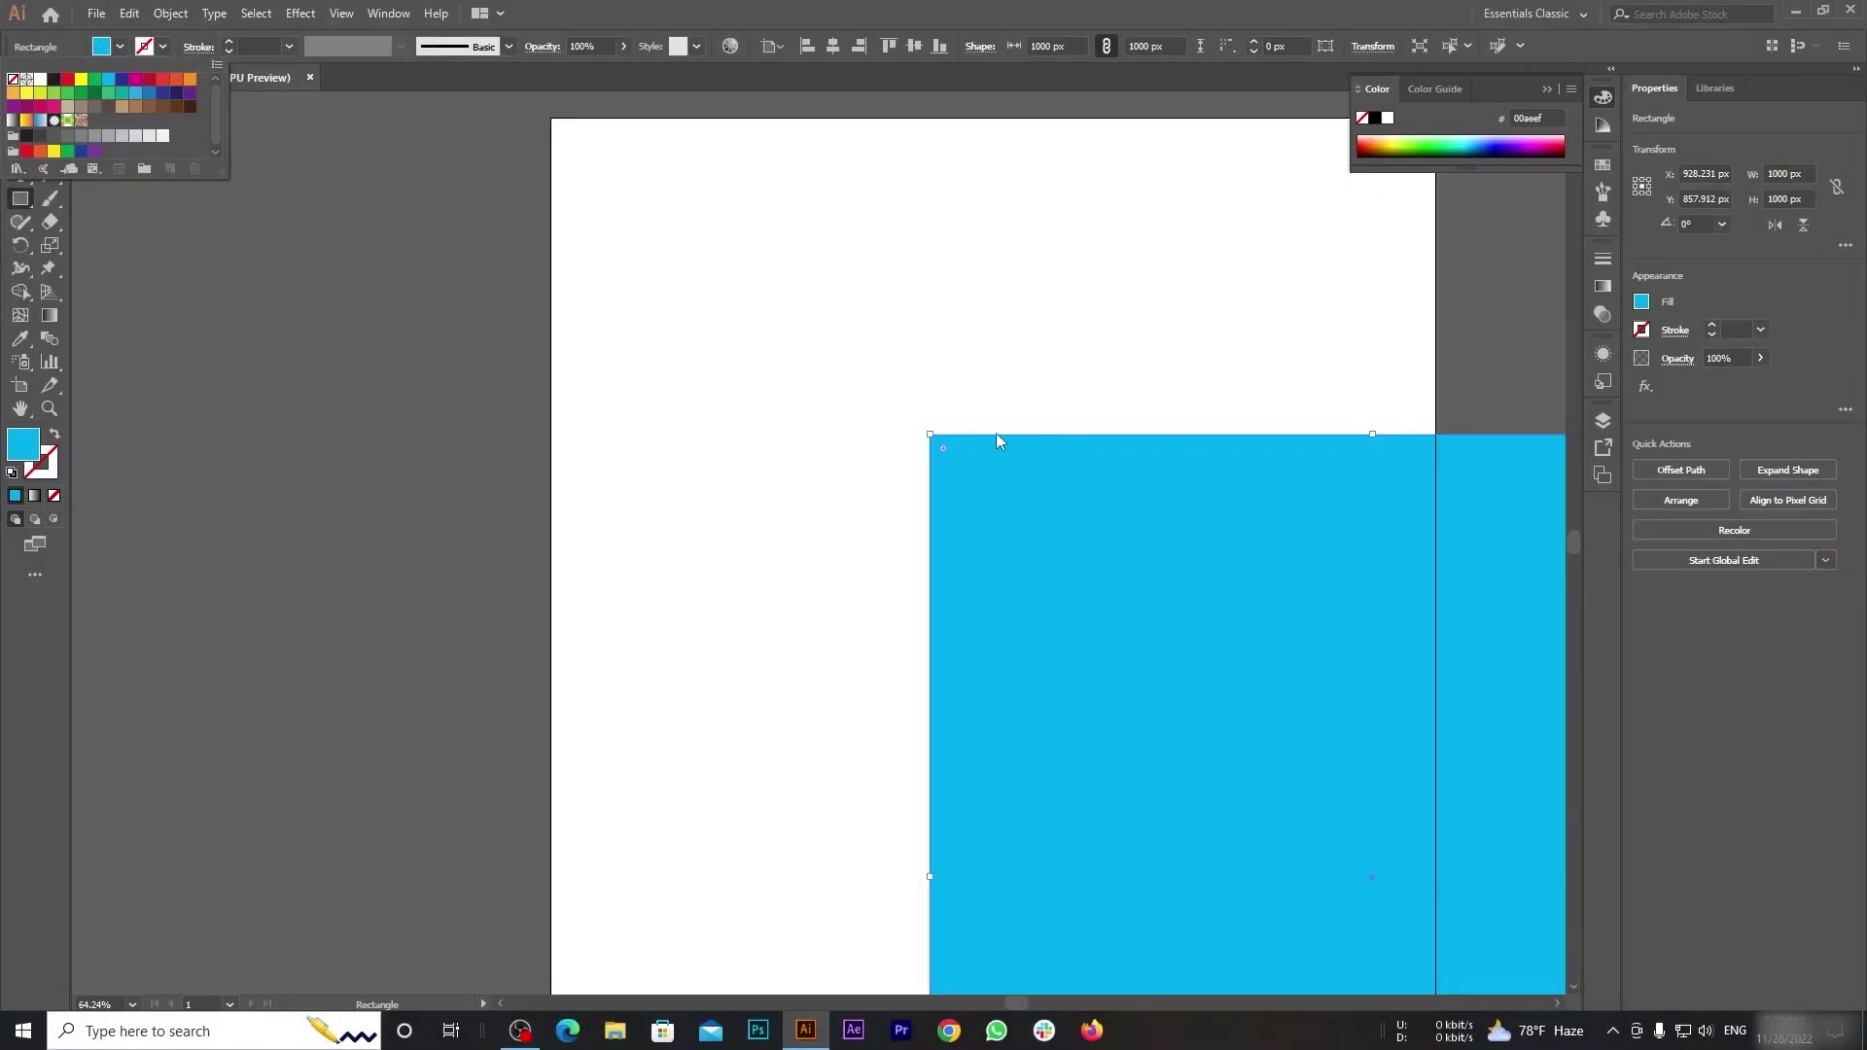
pyautogui.click(923, 377)
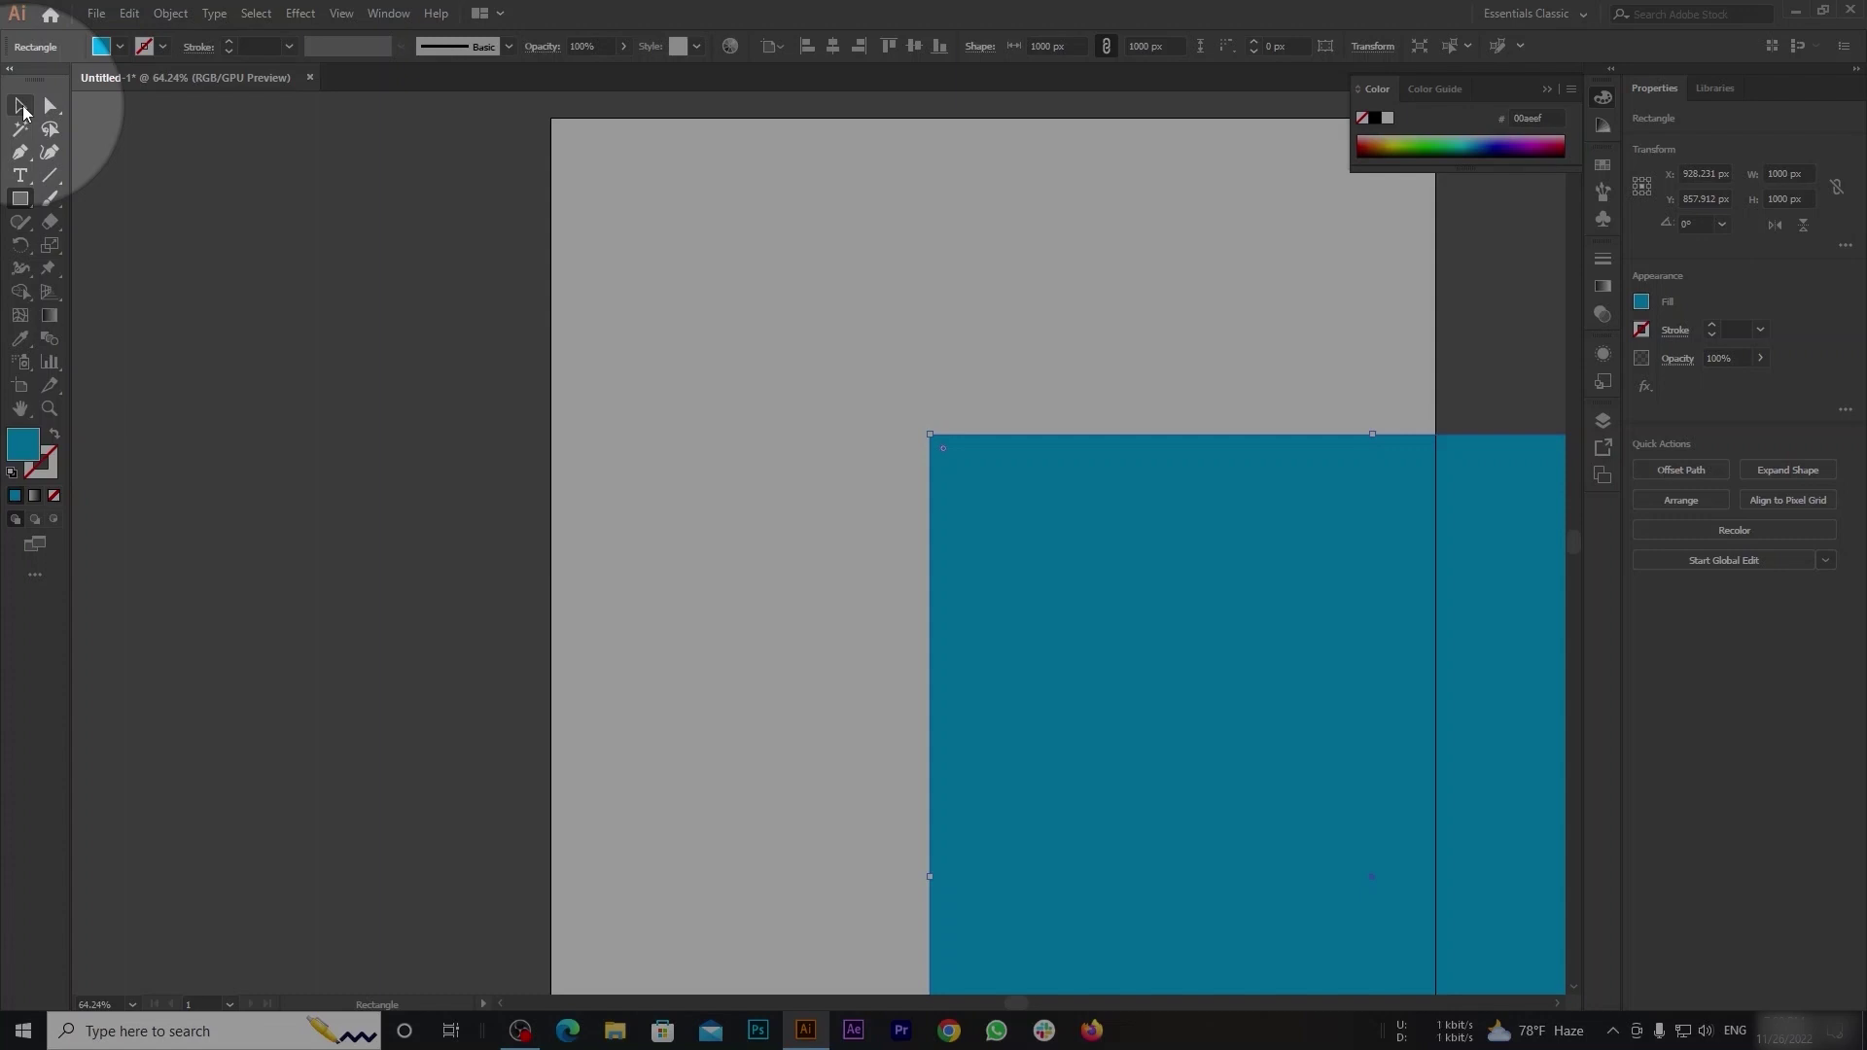
# Align the blue square with the artboard's top-left corner and deselect it.
pyautogui.click(22, 107)
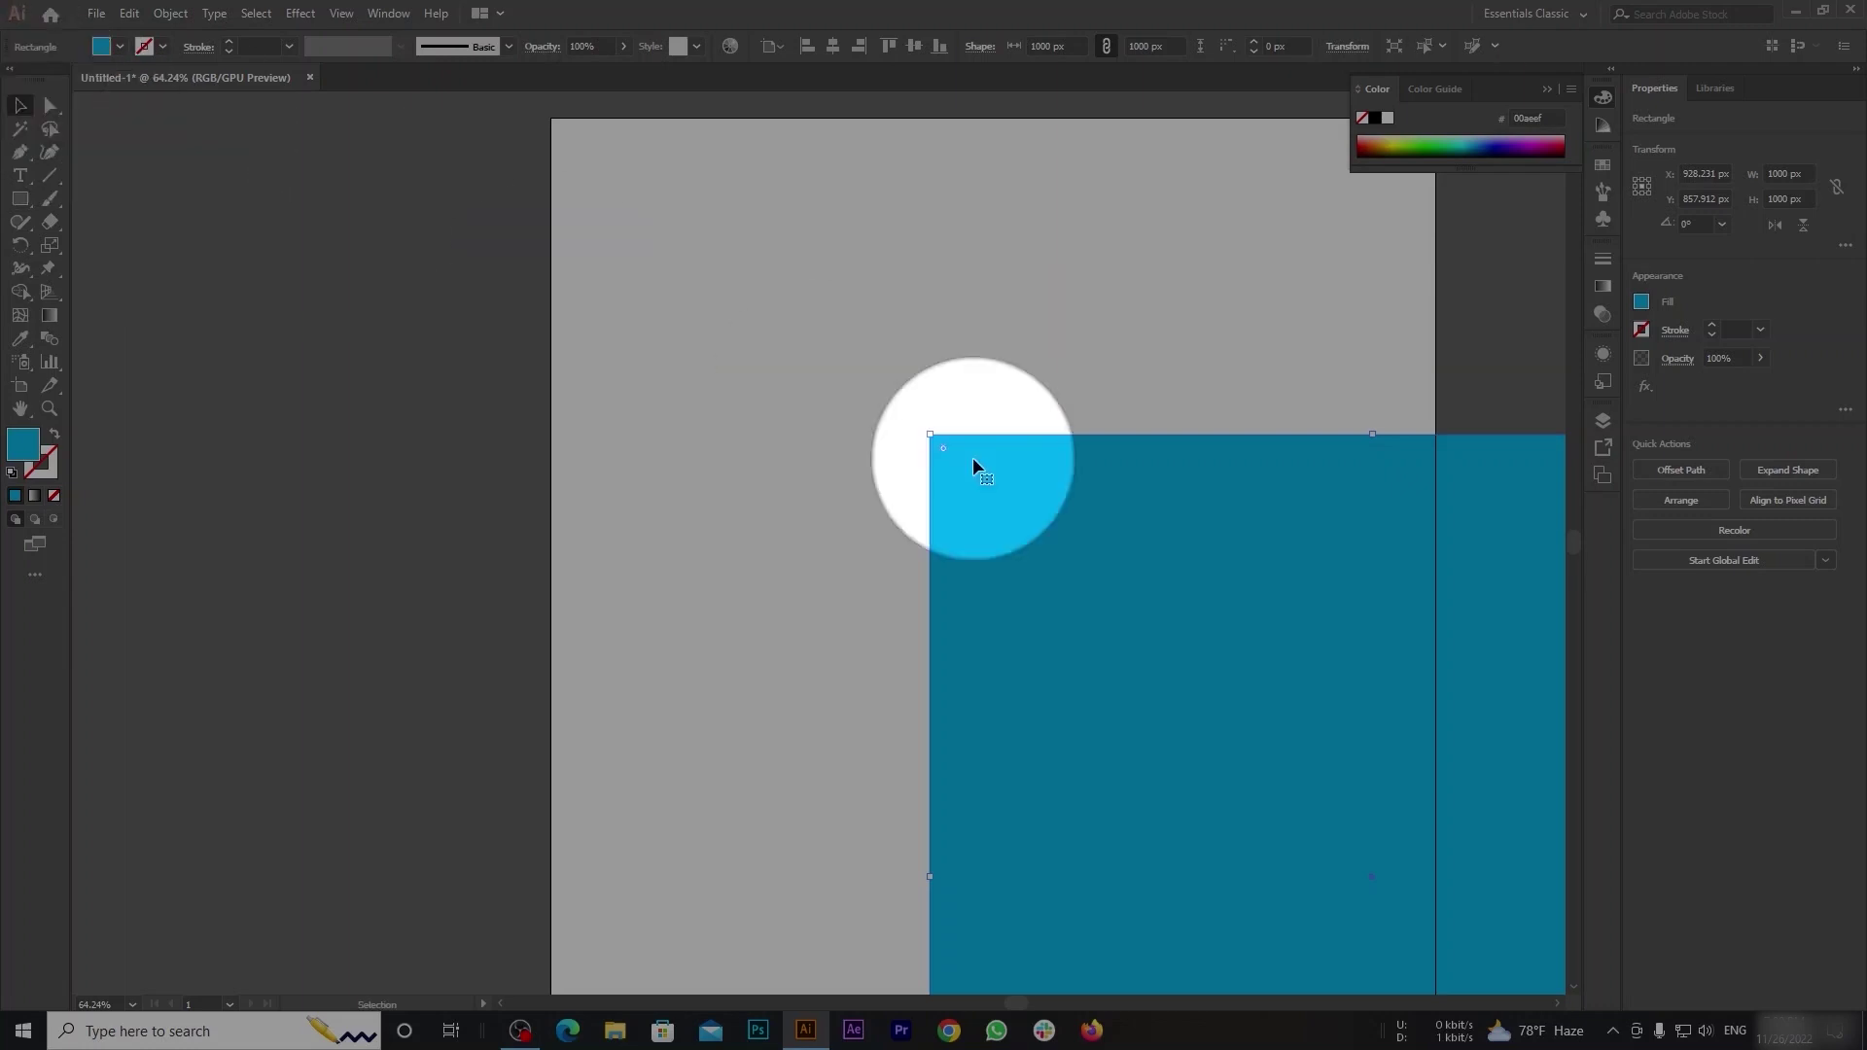
pyautogui.moveTo(1228, 690); pyautogui.dragTo(916, 480)
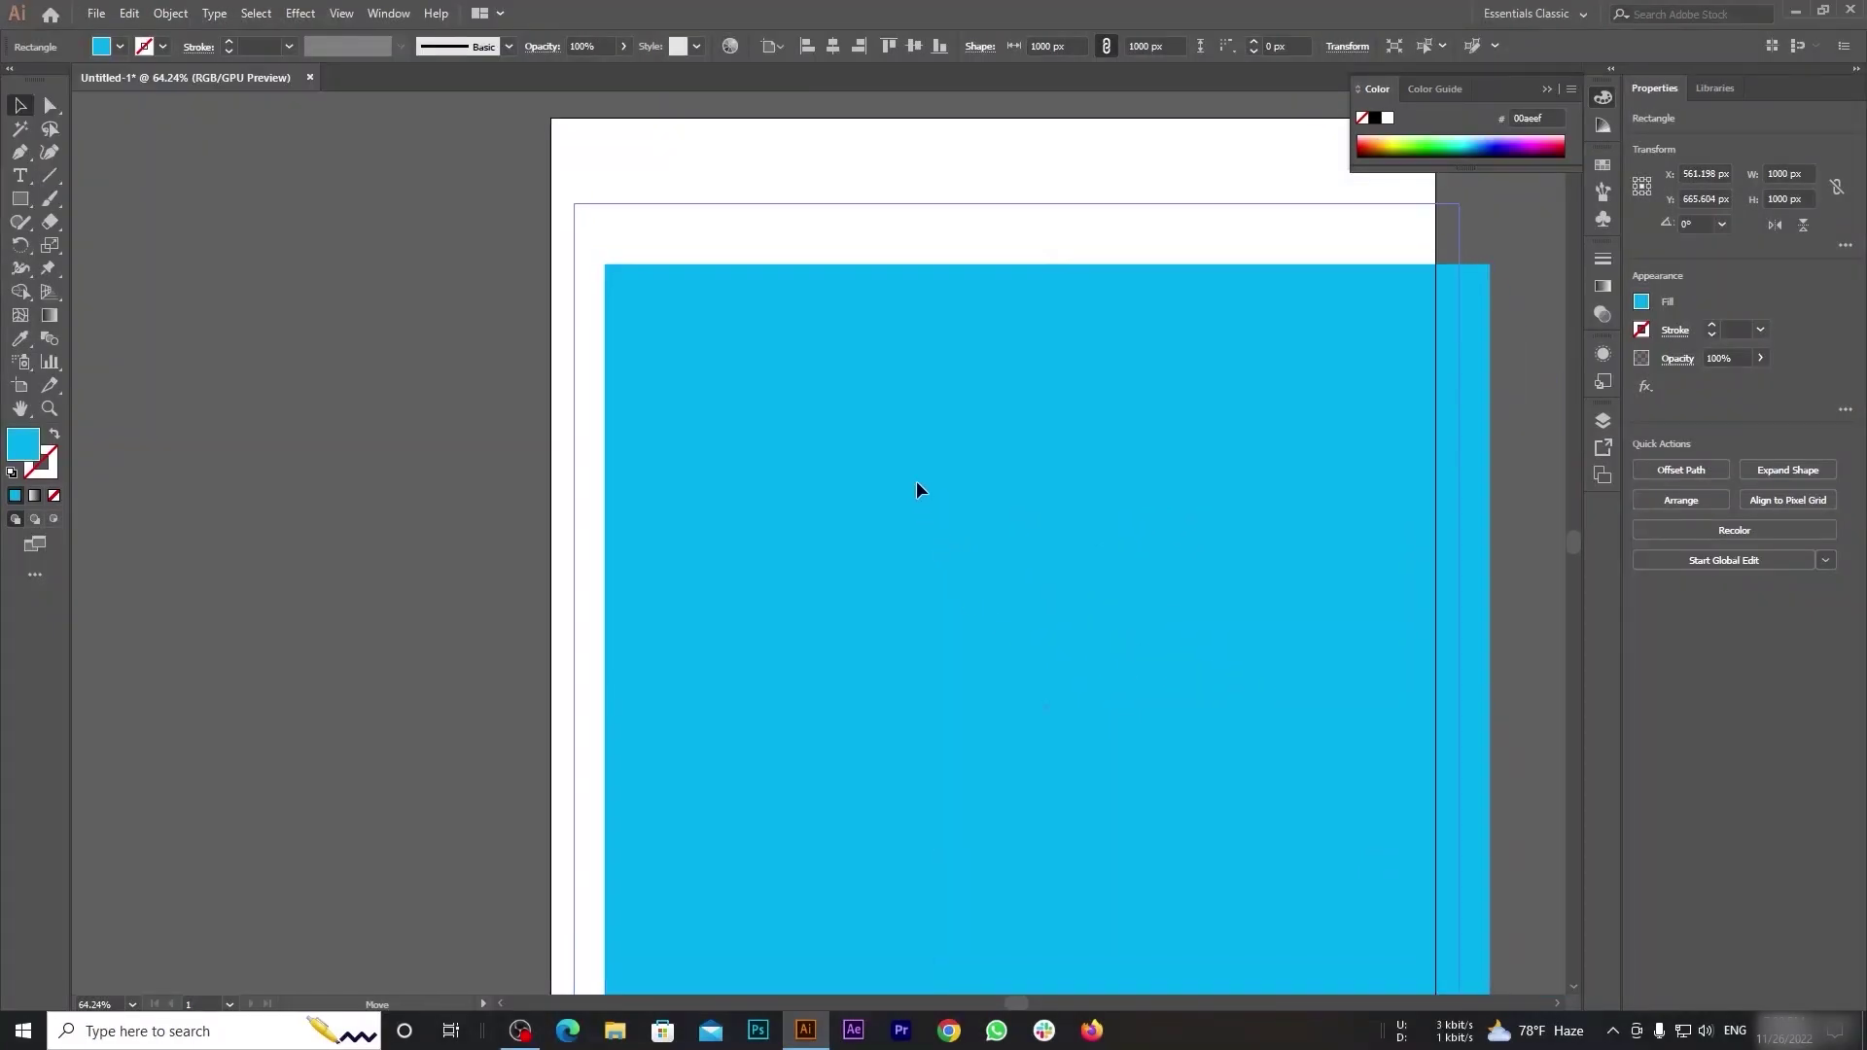
pyautogui.moveTo(916, 481); pyautogui.dragTo(895, 402)
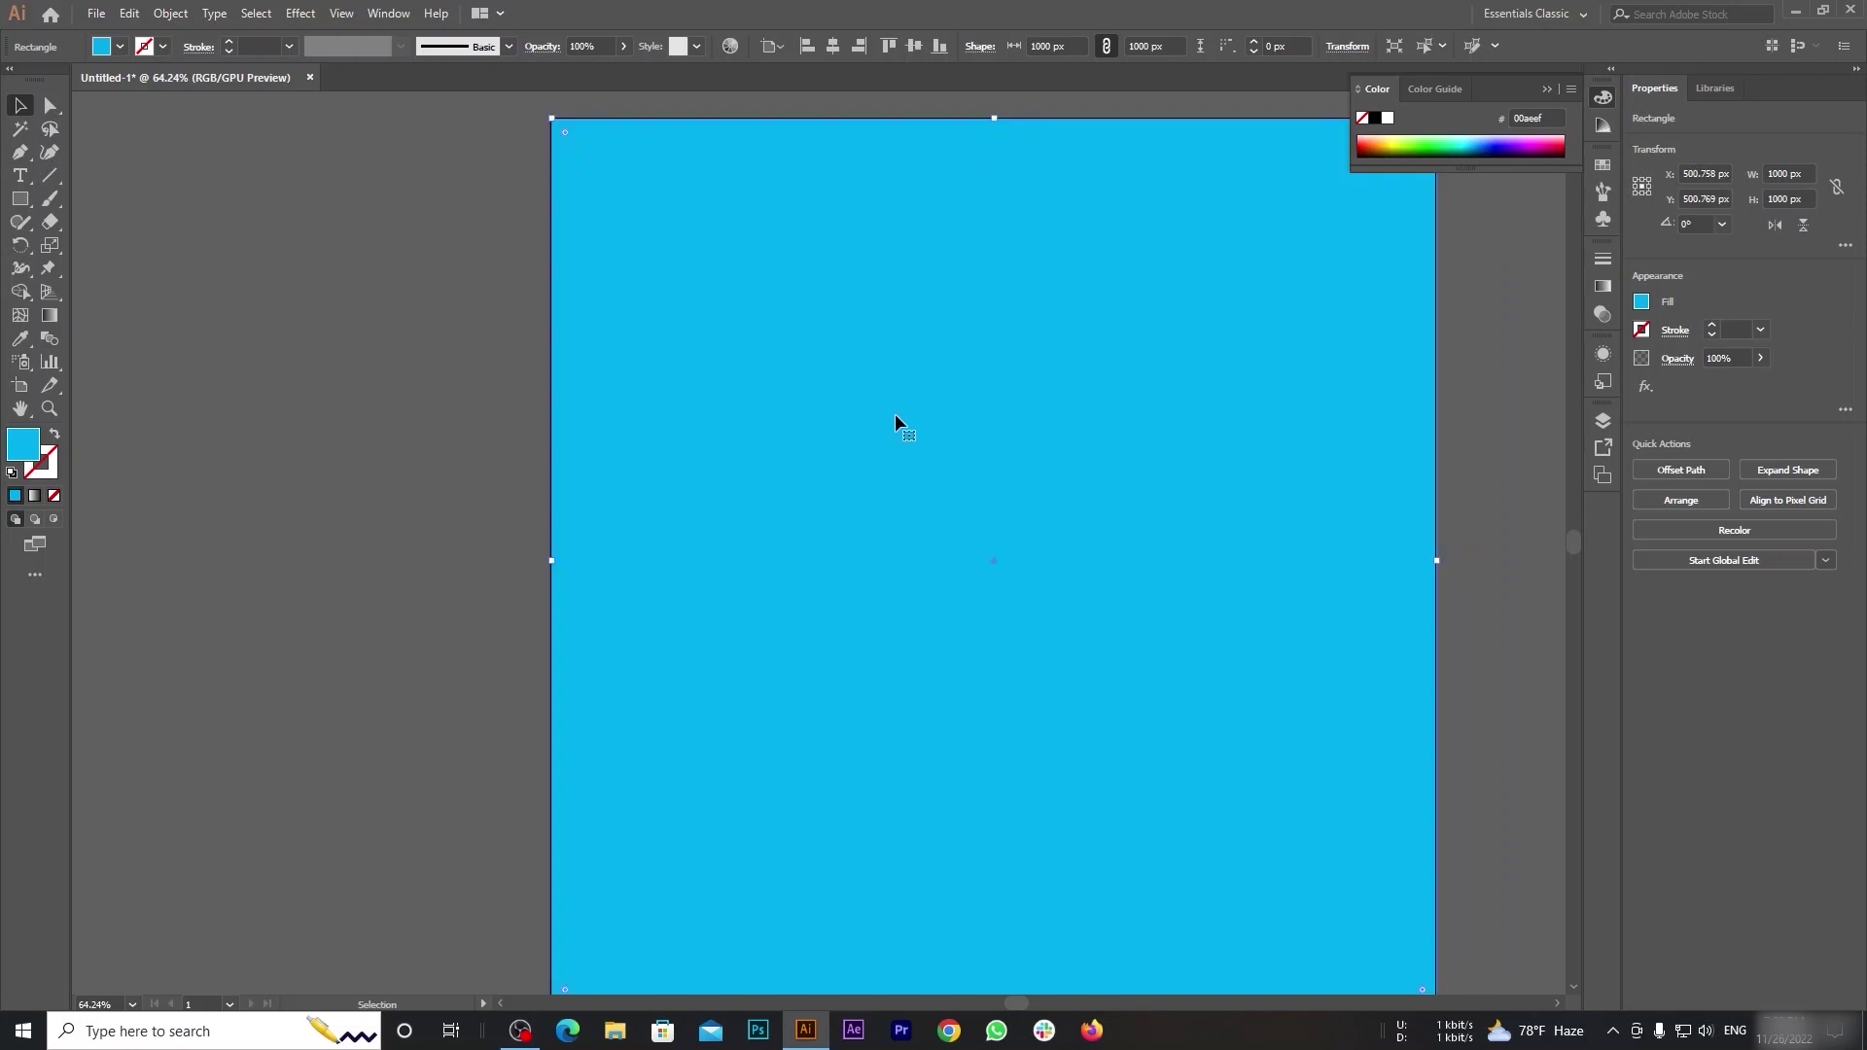
pyautogui.press('a')
pyautogui.hotkey('ctrl', 'shift', 'a')
pyautogui.press('v')
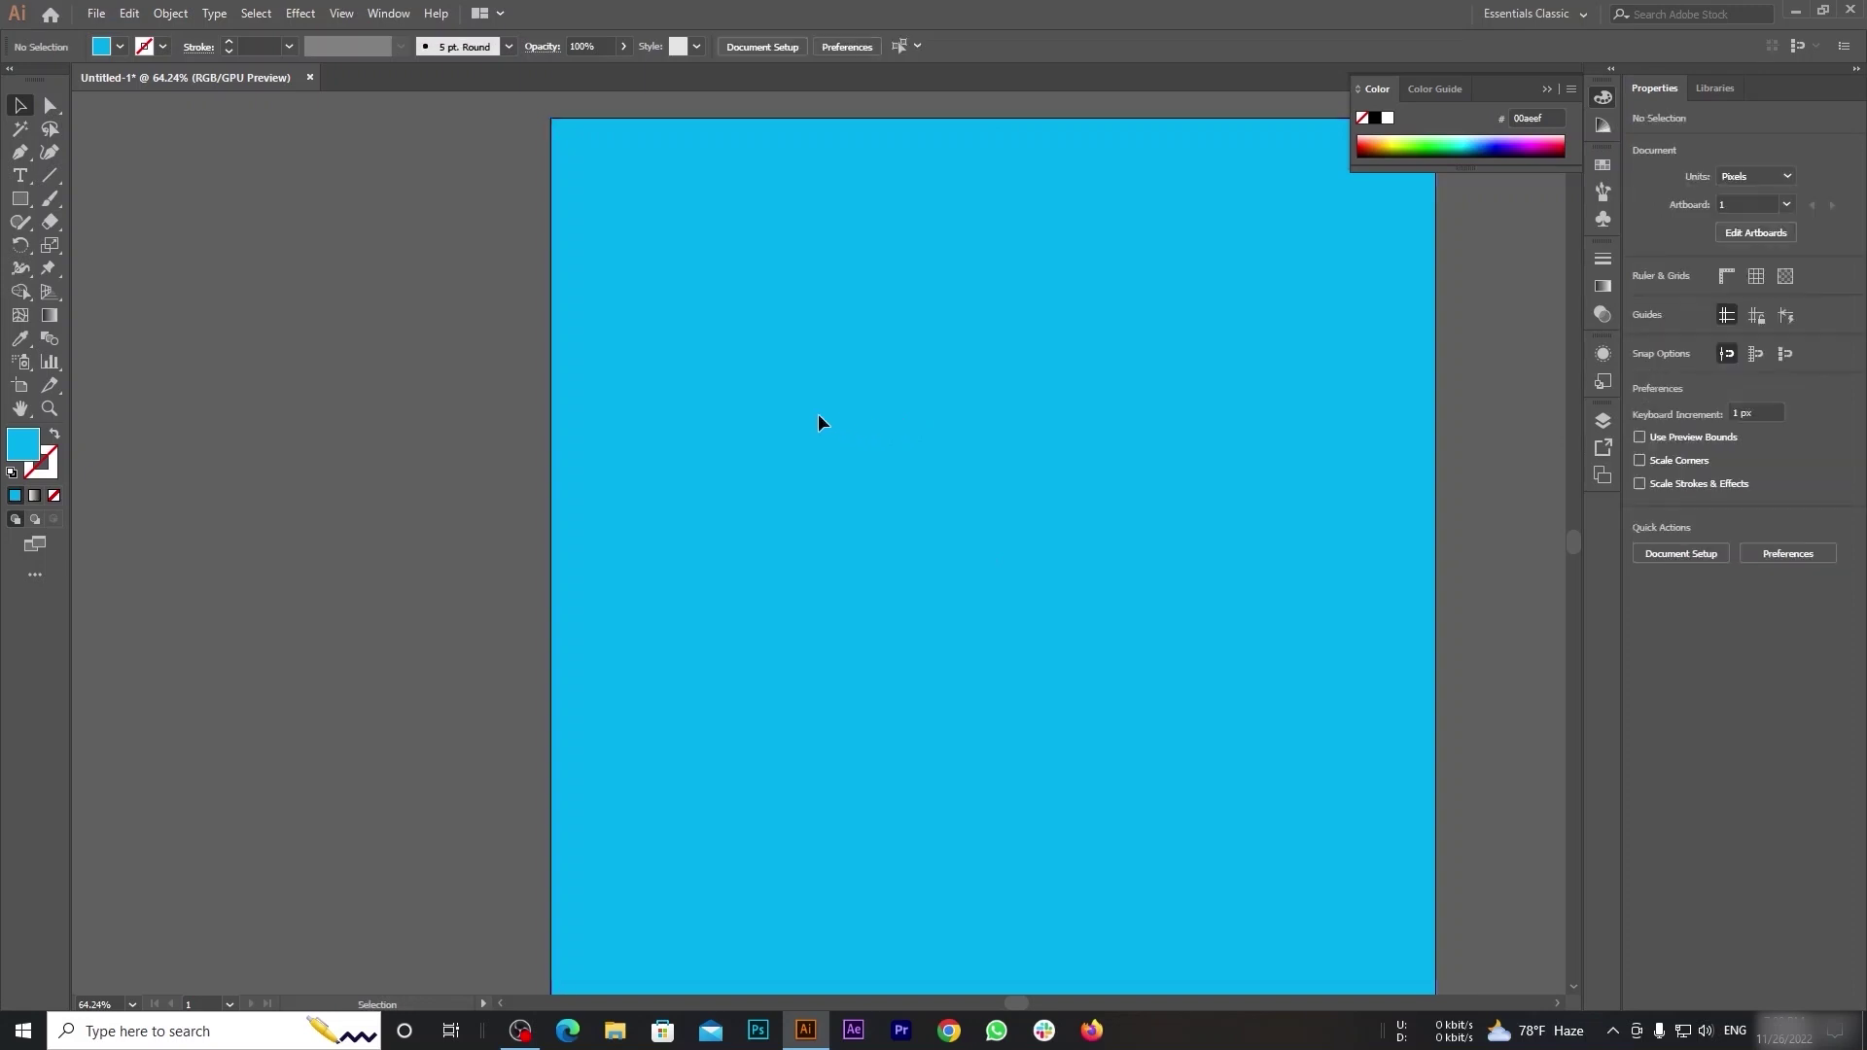
pyautogui.moveTo(450, 177); pyautogui.dragTo(1329, 653)
# Draw a circle near the centre of the artboard with the Ellipse tool.
pyautogui.press('m')
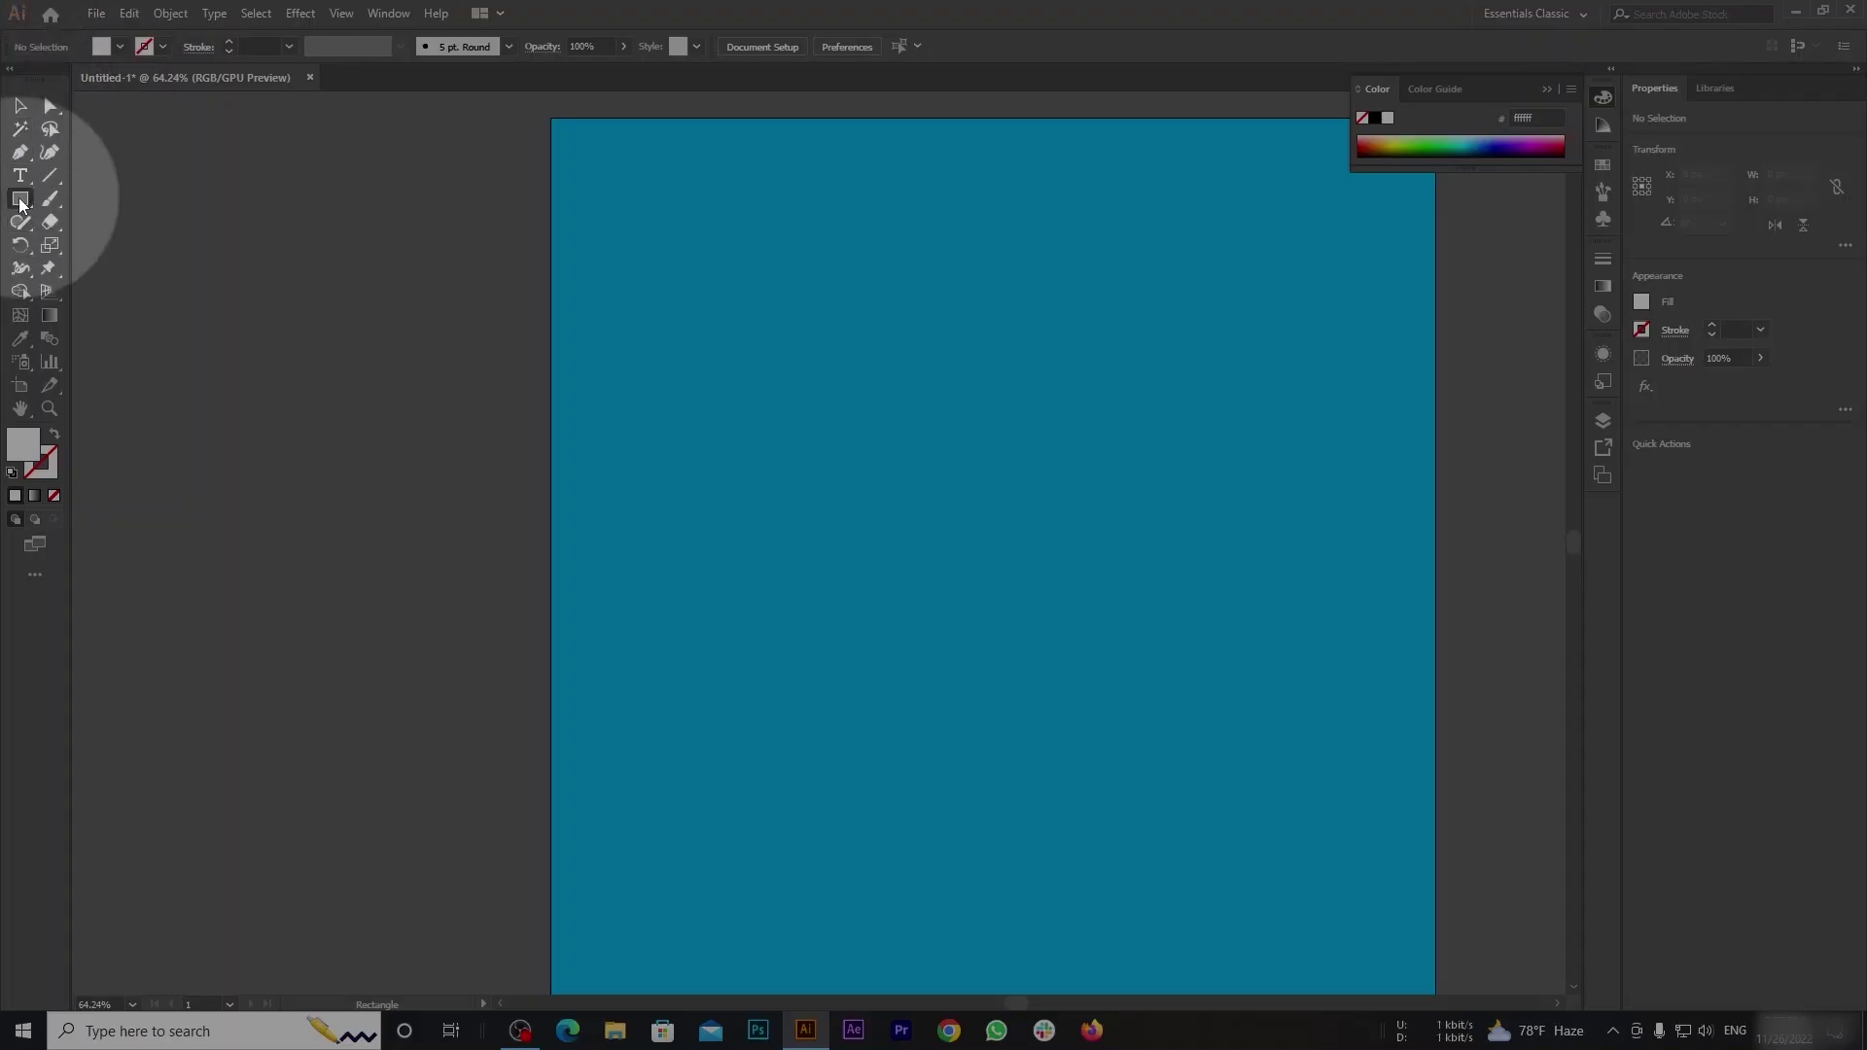
pyautogui.rightClick(20, 200)
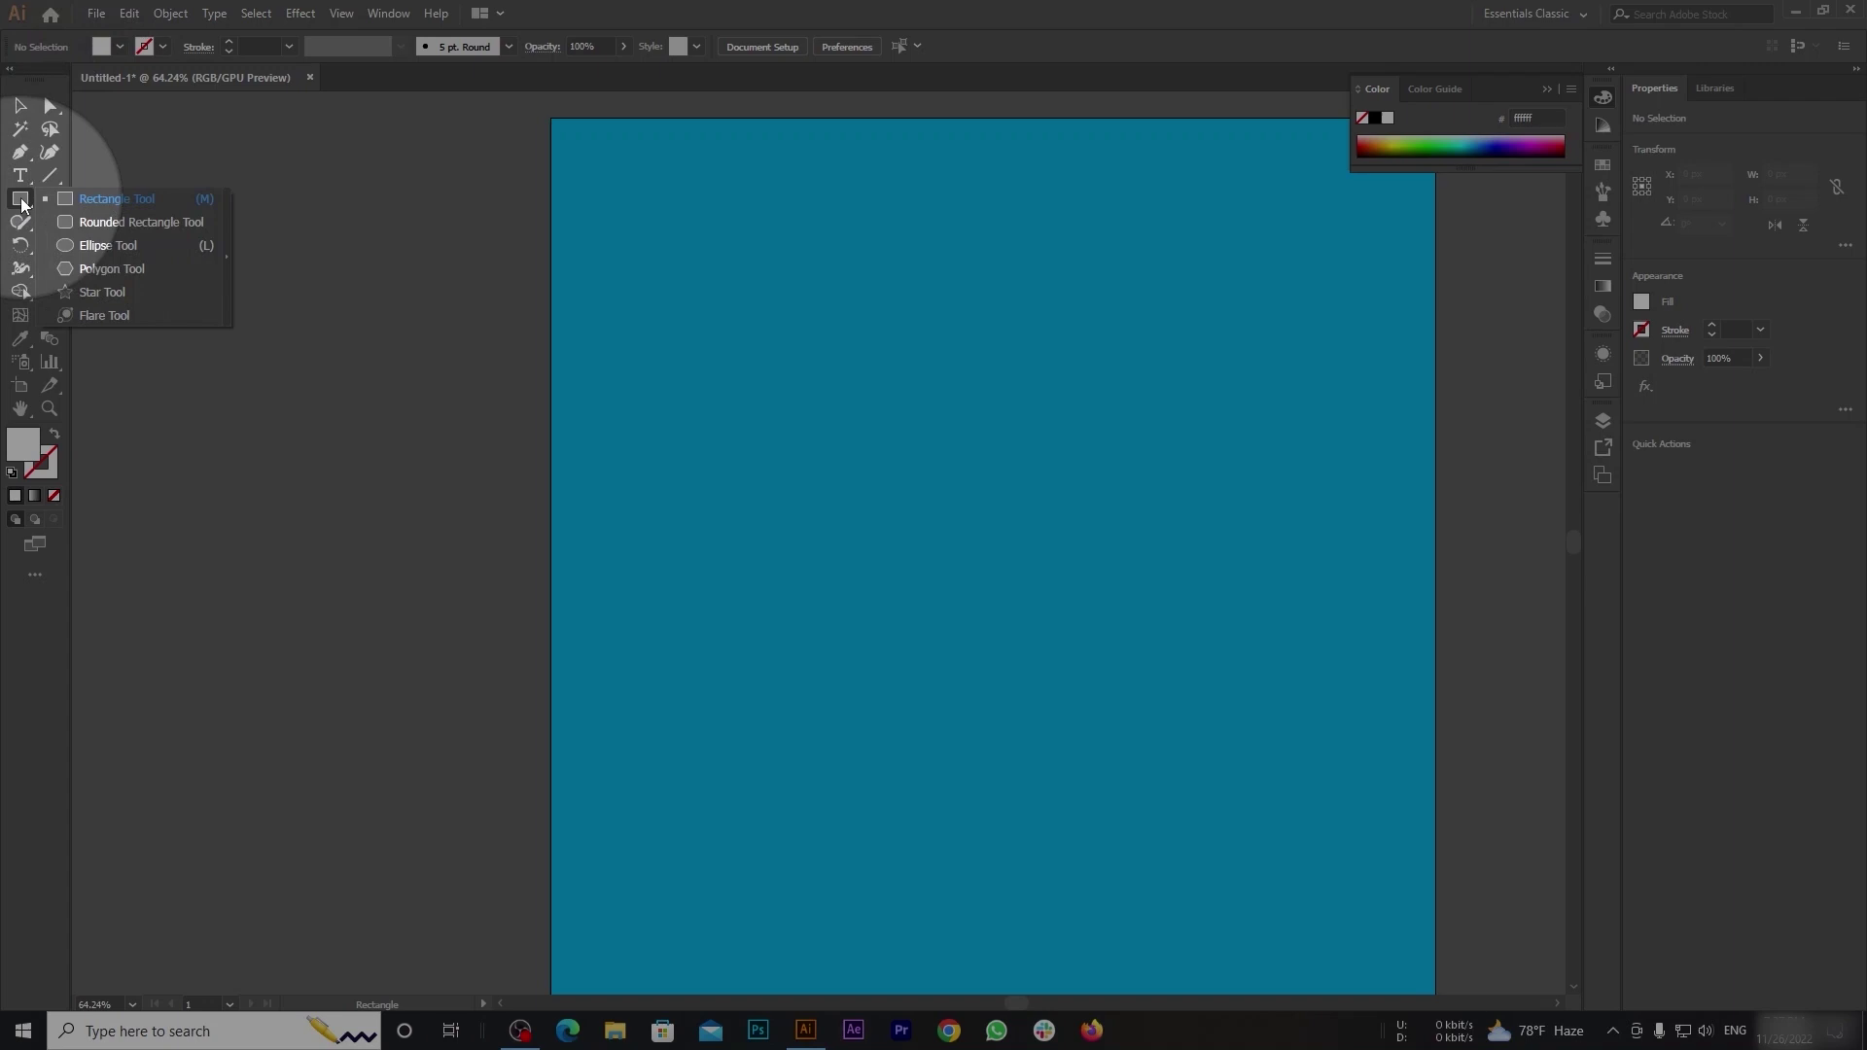
pyautogui.click(107, 247)
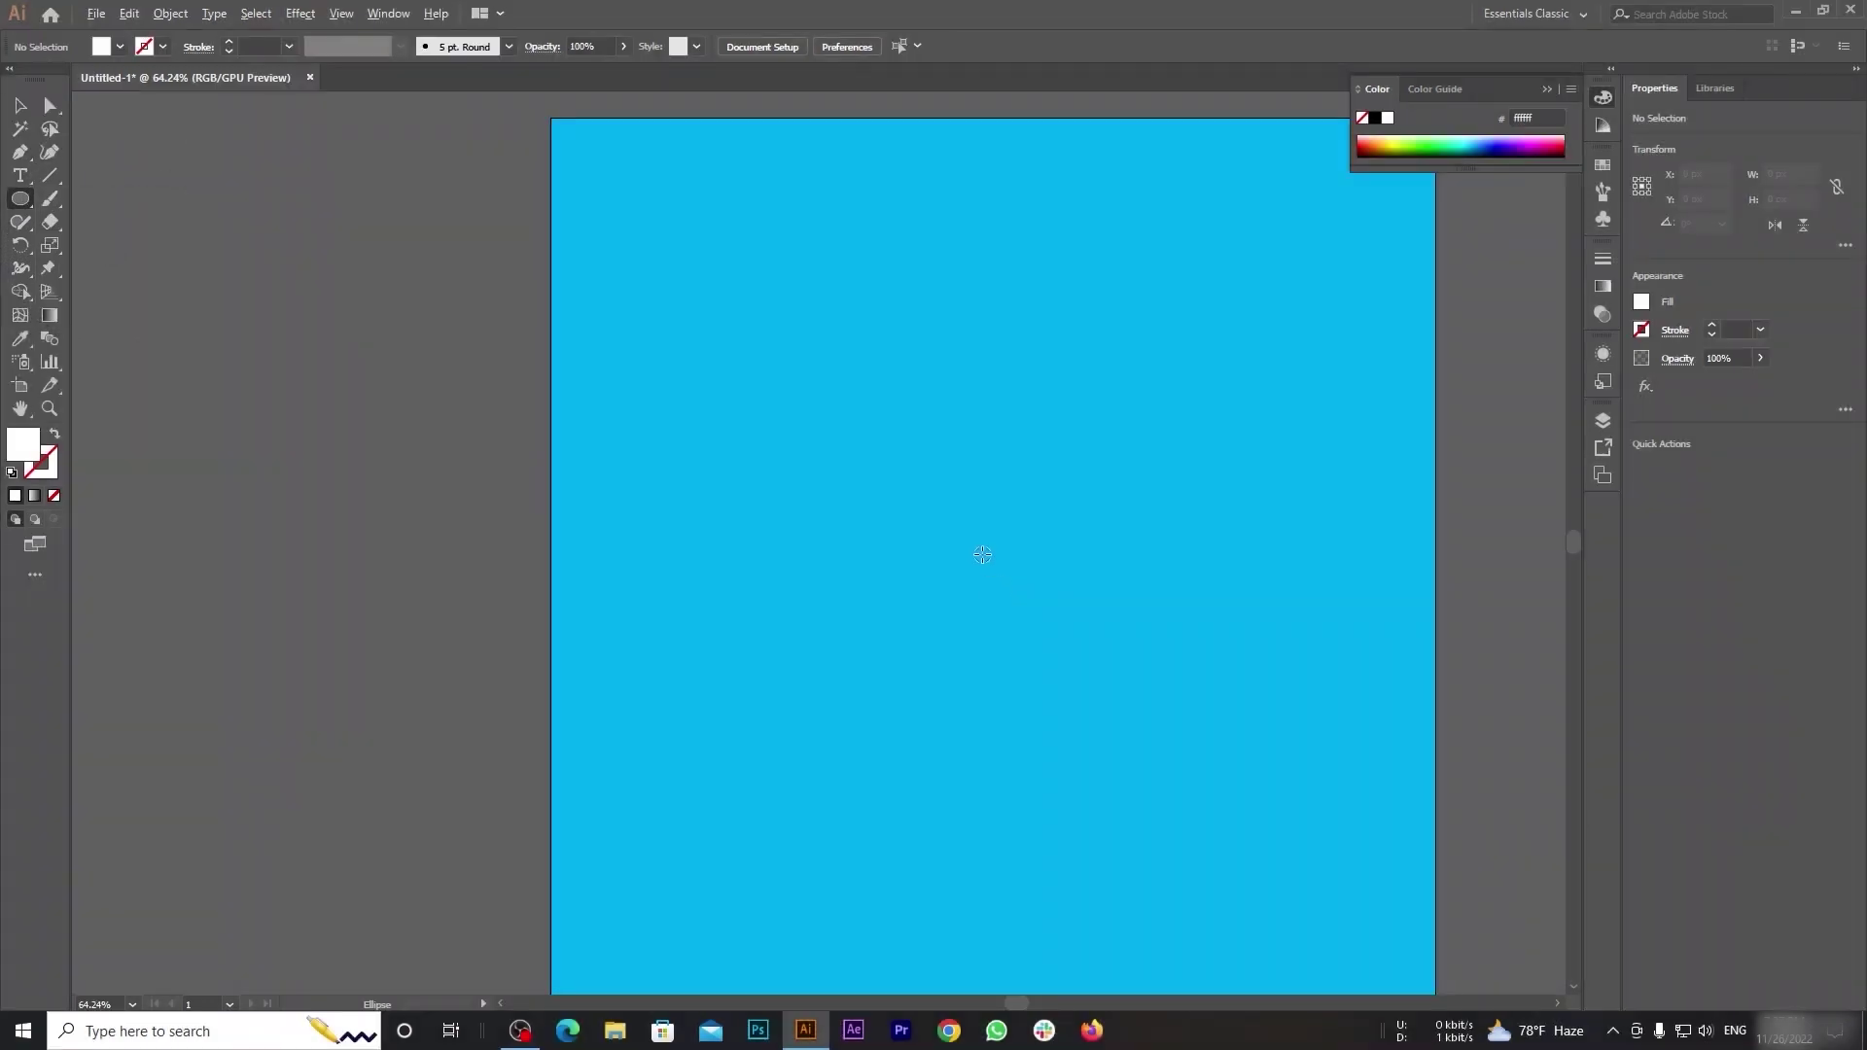
pyautogui.moveTo(969, 523); pyautogui.dragTo(1091, 663)
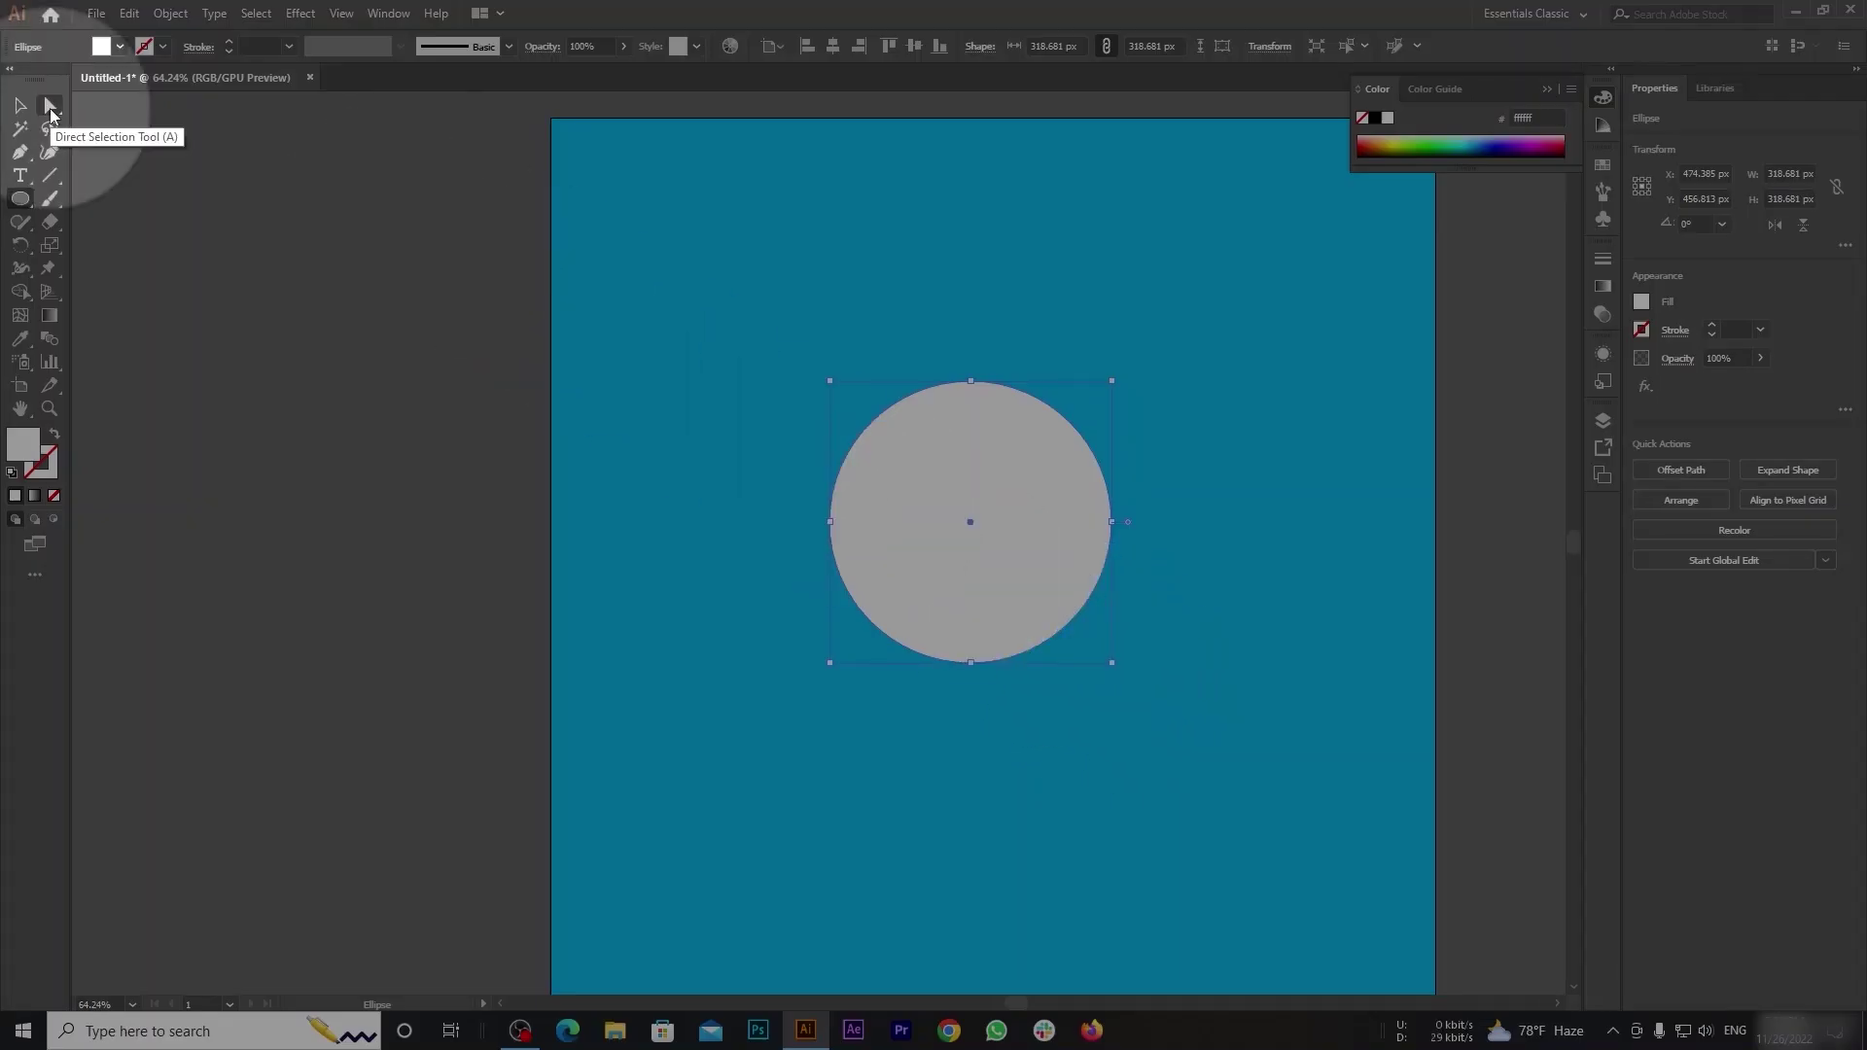
# Raise the circle's top anchor point into a peak to form an egg shape.
pyautogui.click(51, 106)
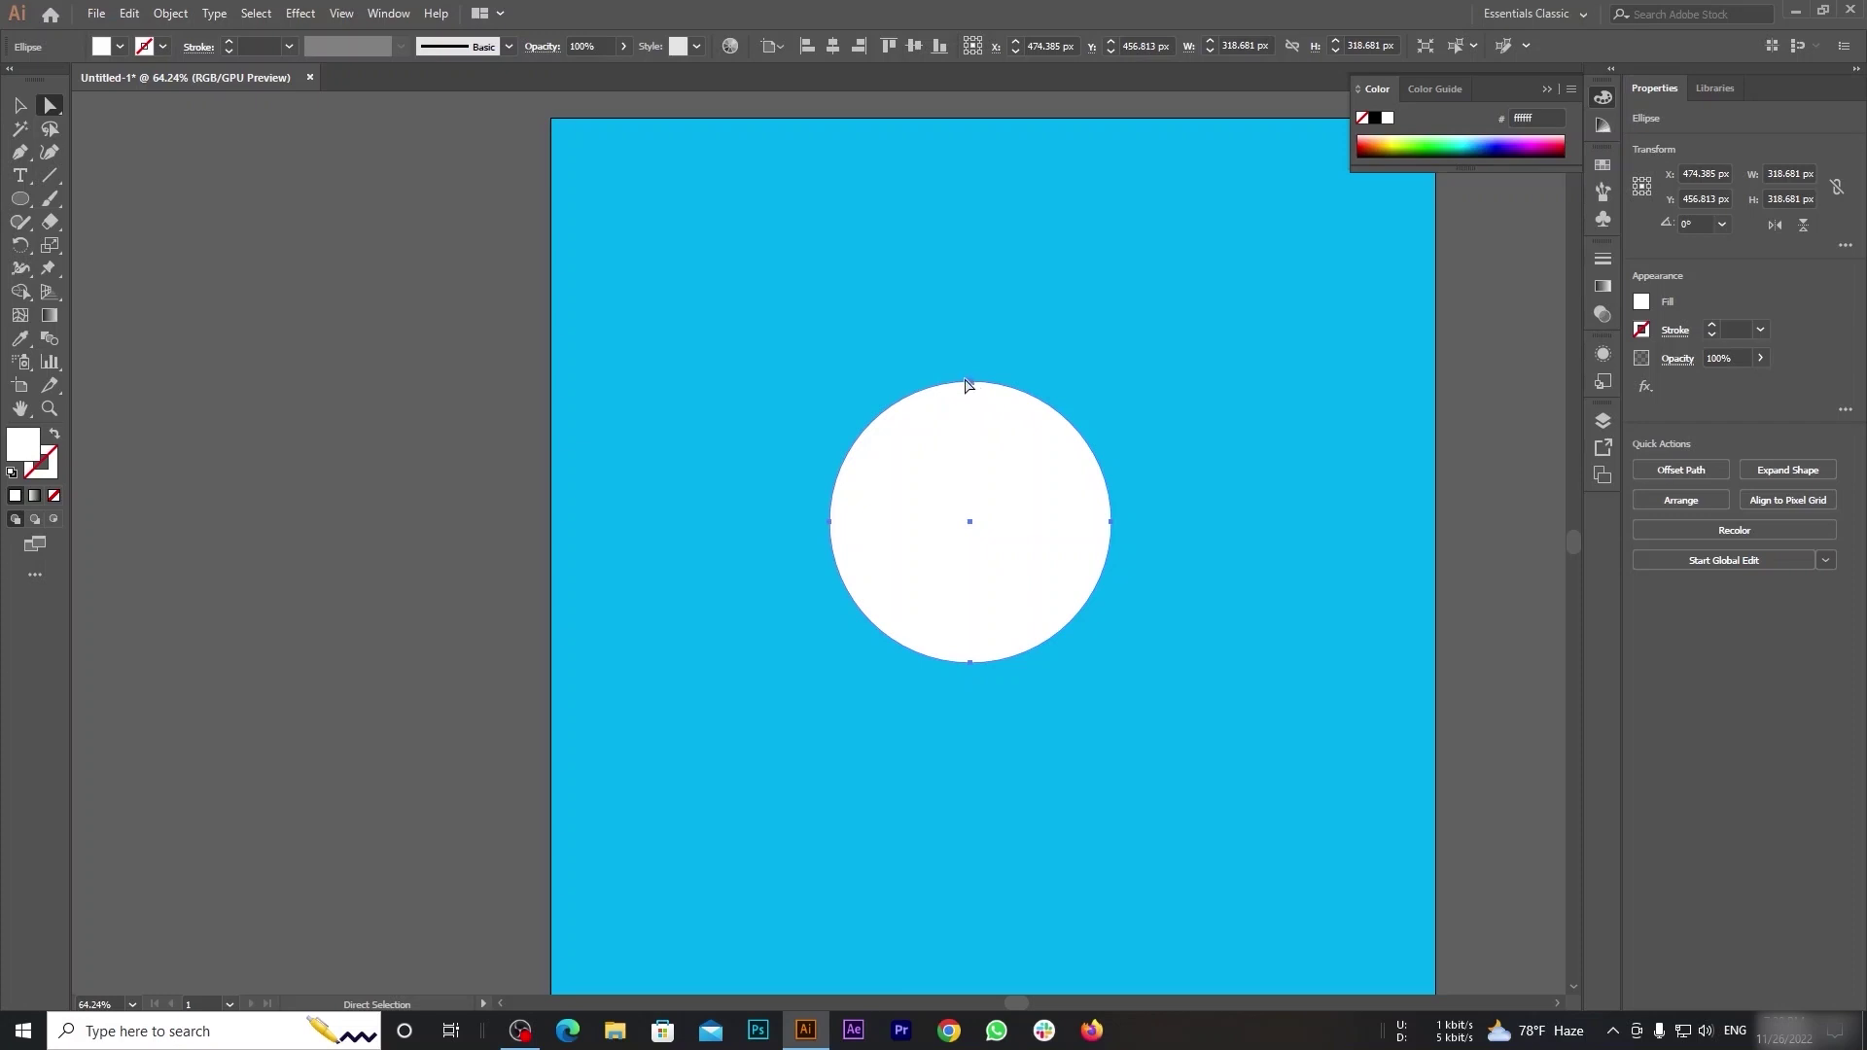
pyautogui.moveTo(956, 389); pyautogui.dragTo(978, 662)
pyautogui.click(971, 385)
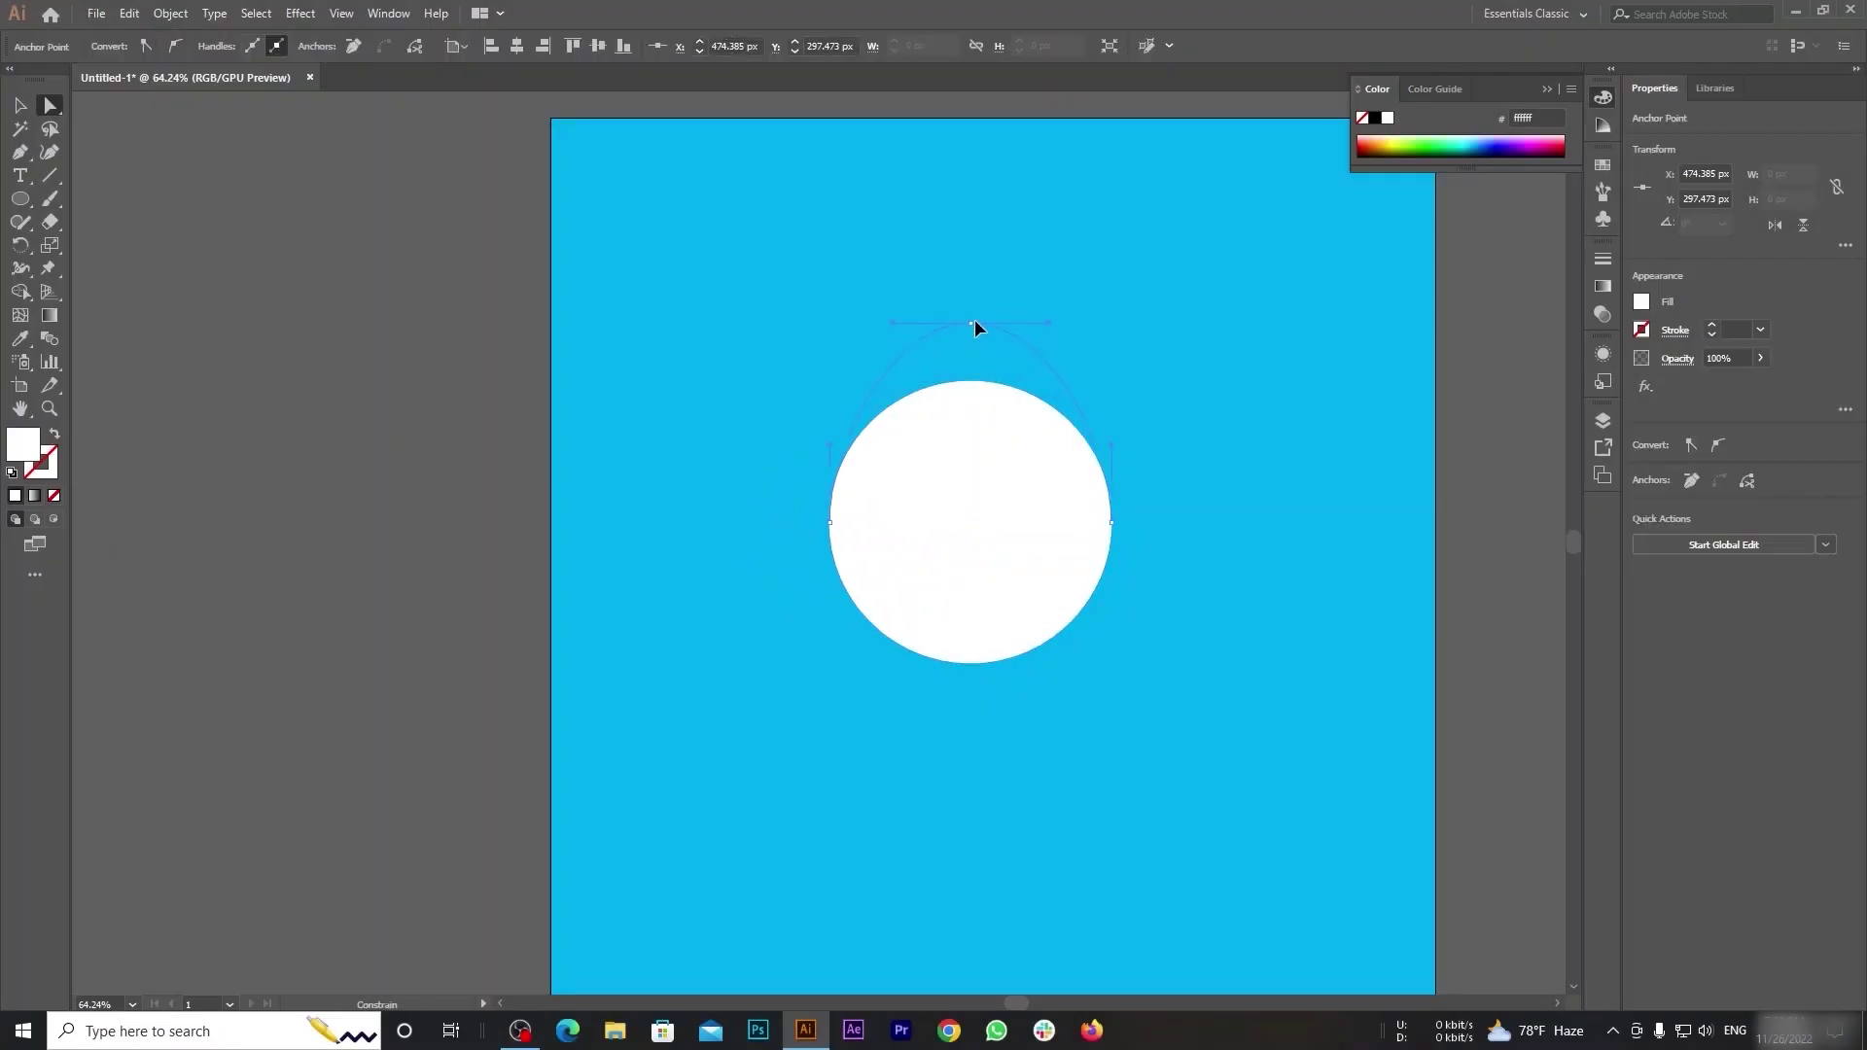
pyautogui.click(1254, 500)
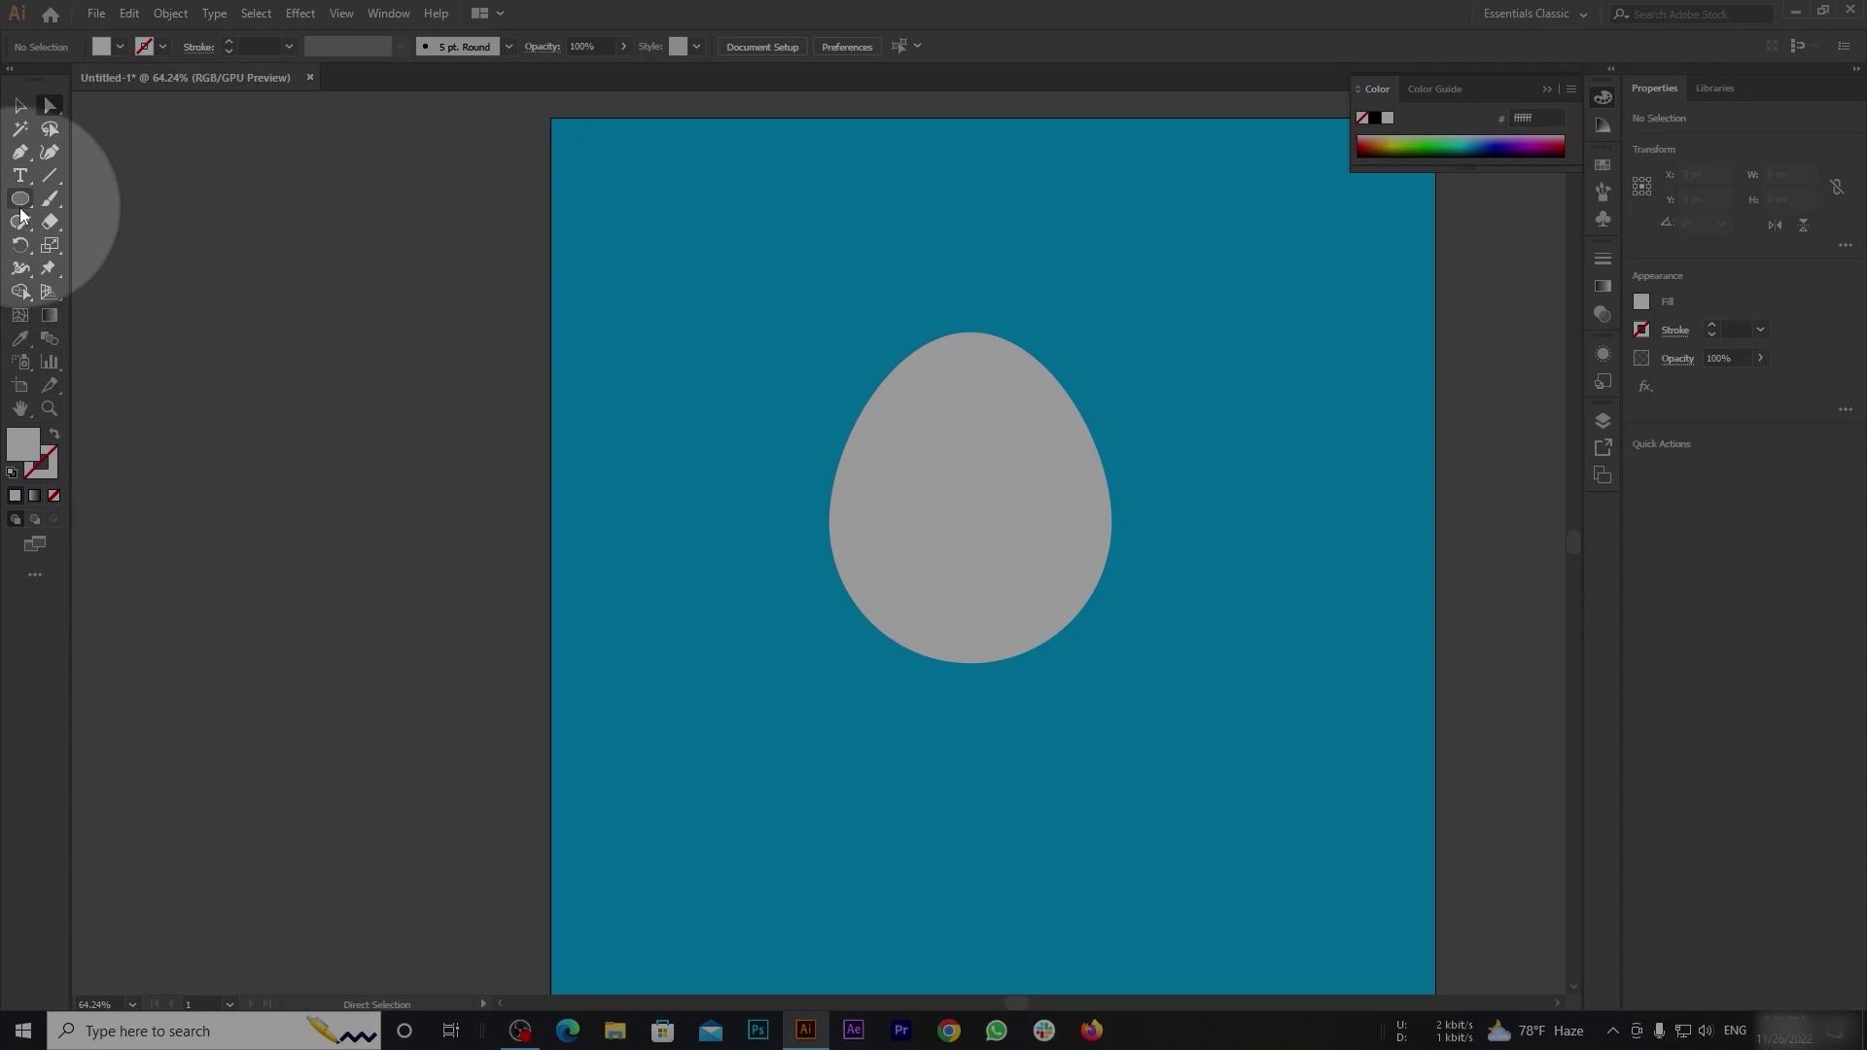
# Draw a circle in the middle of the egg and fill it yellow as the yolk.
pyautogui.click(20, 202)
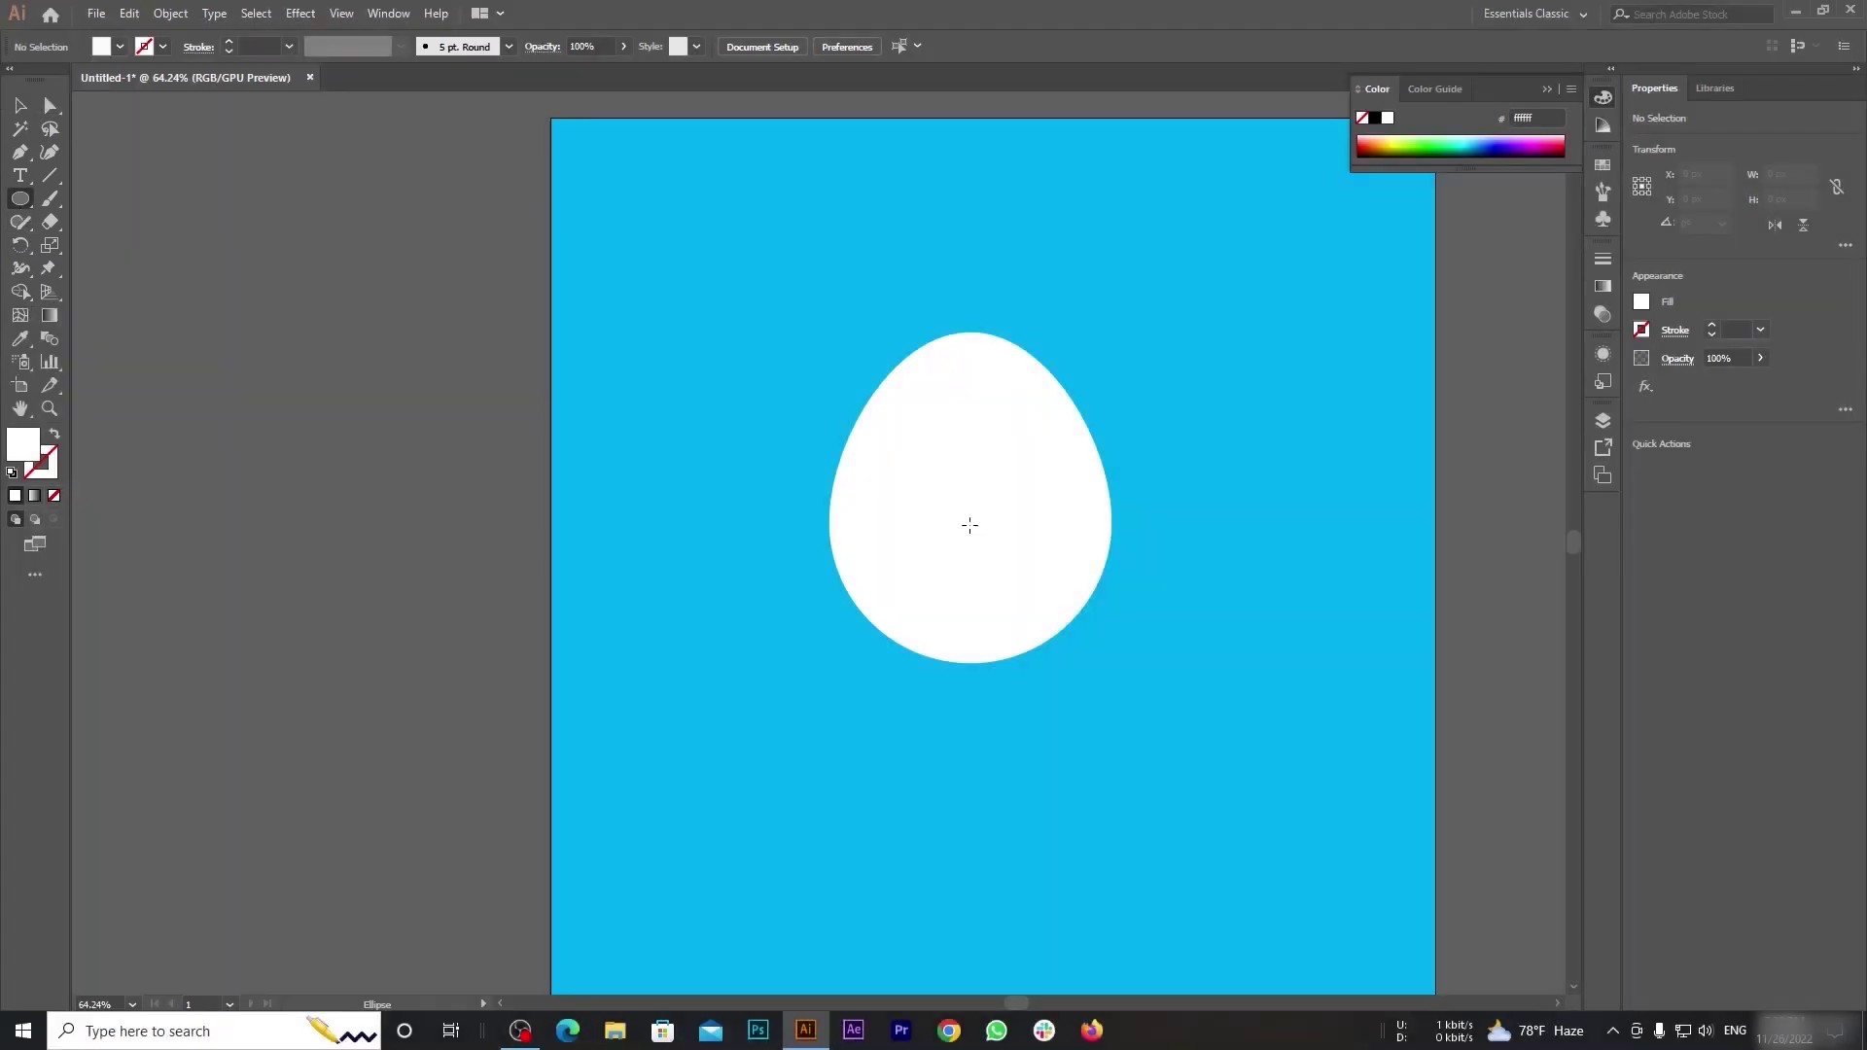
pyautogui.moveTo(970, 525); pyautogui.dragTo(1042, 598)
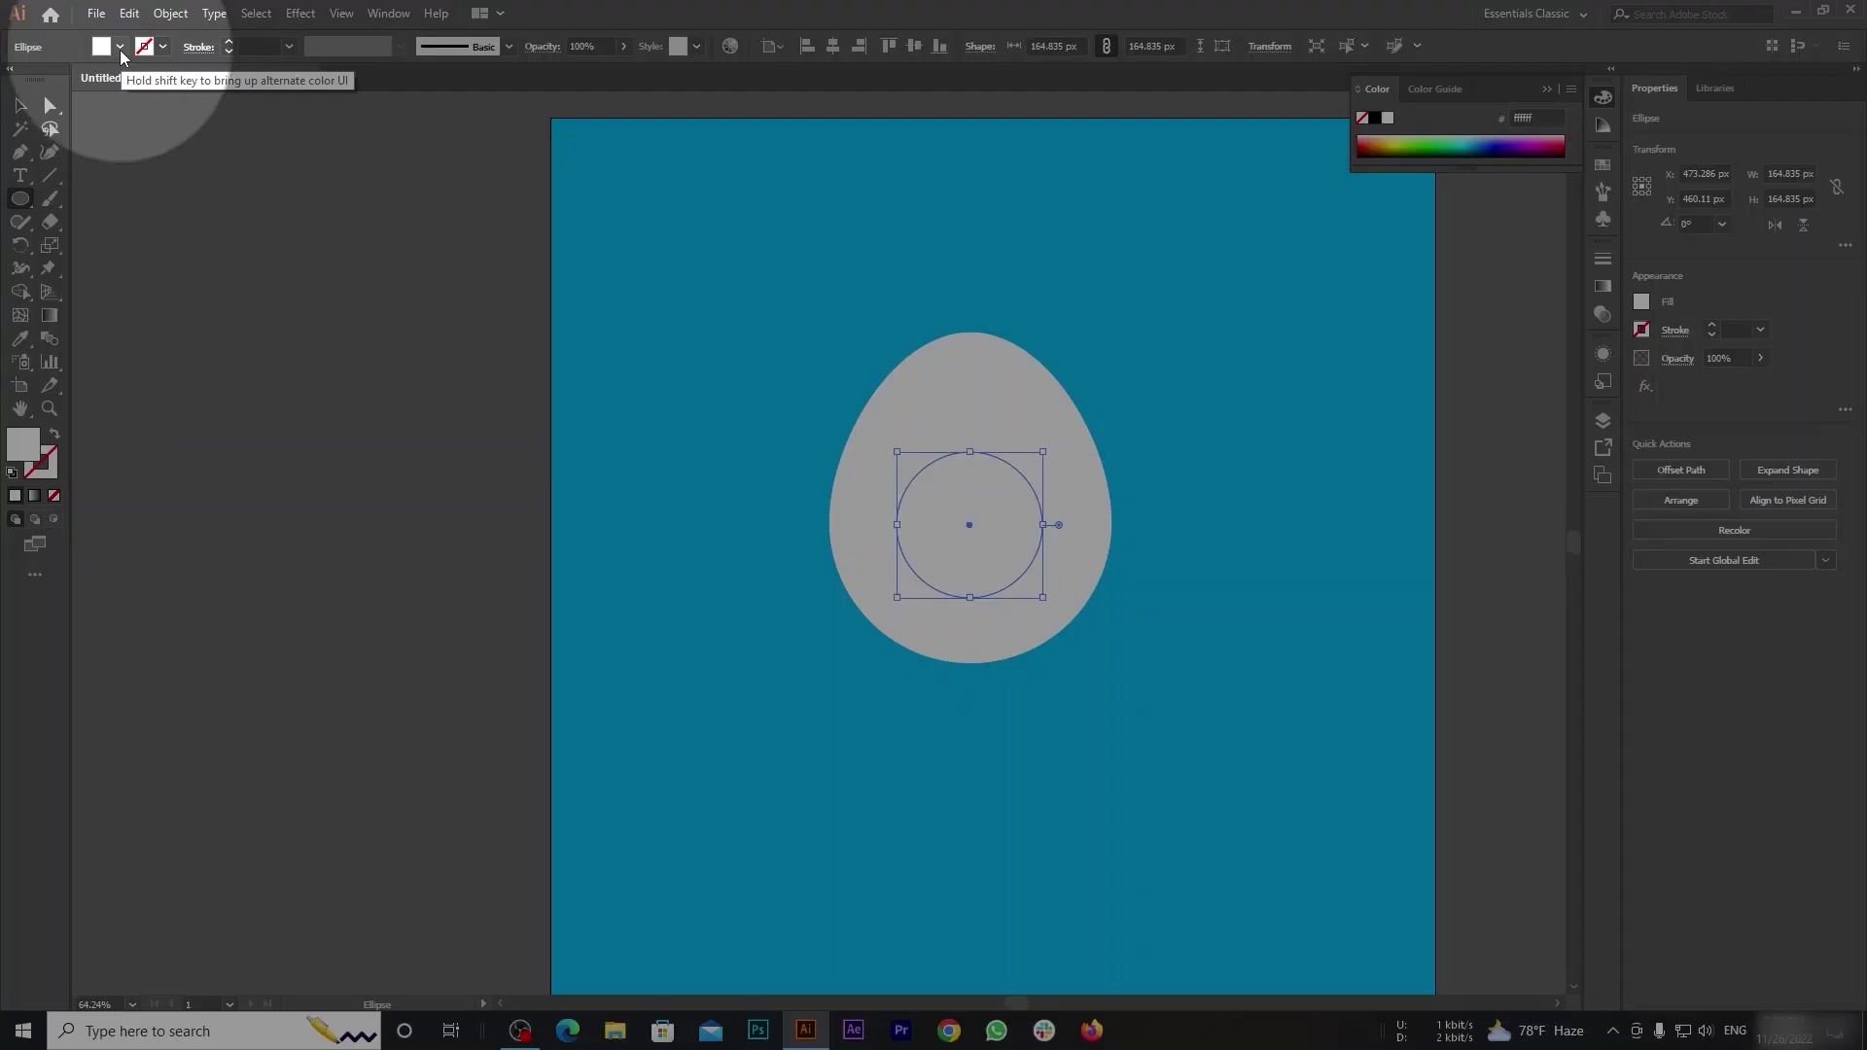
pyautogui.click(120, 46)
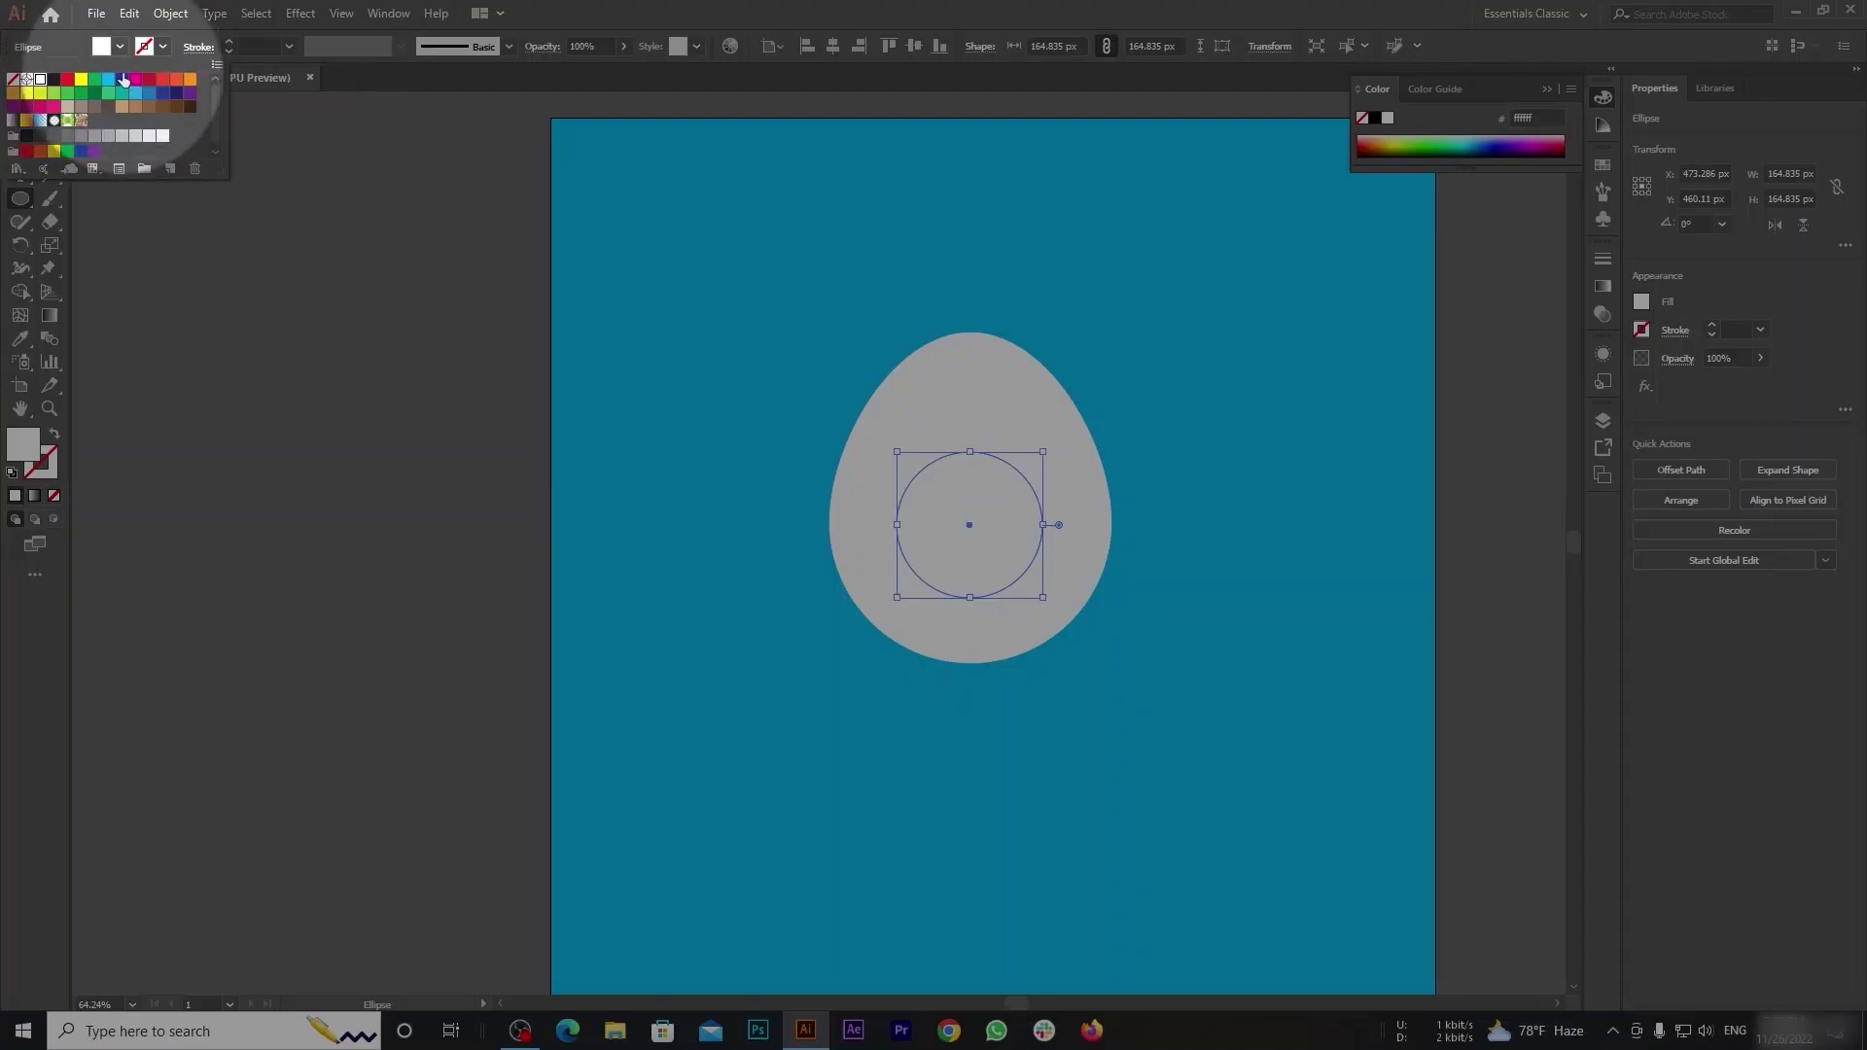
pyautogui.click(53, 152)
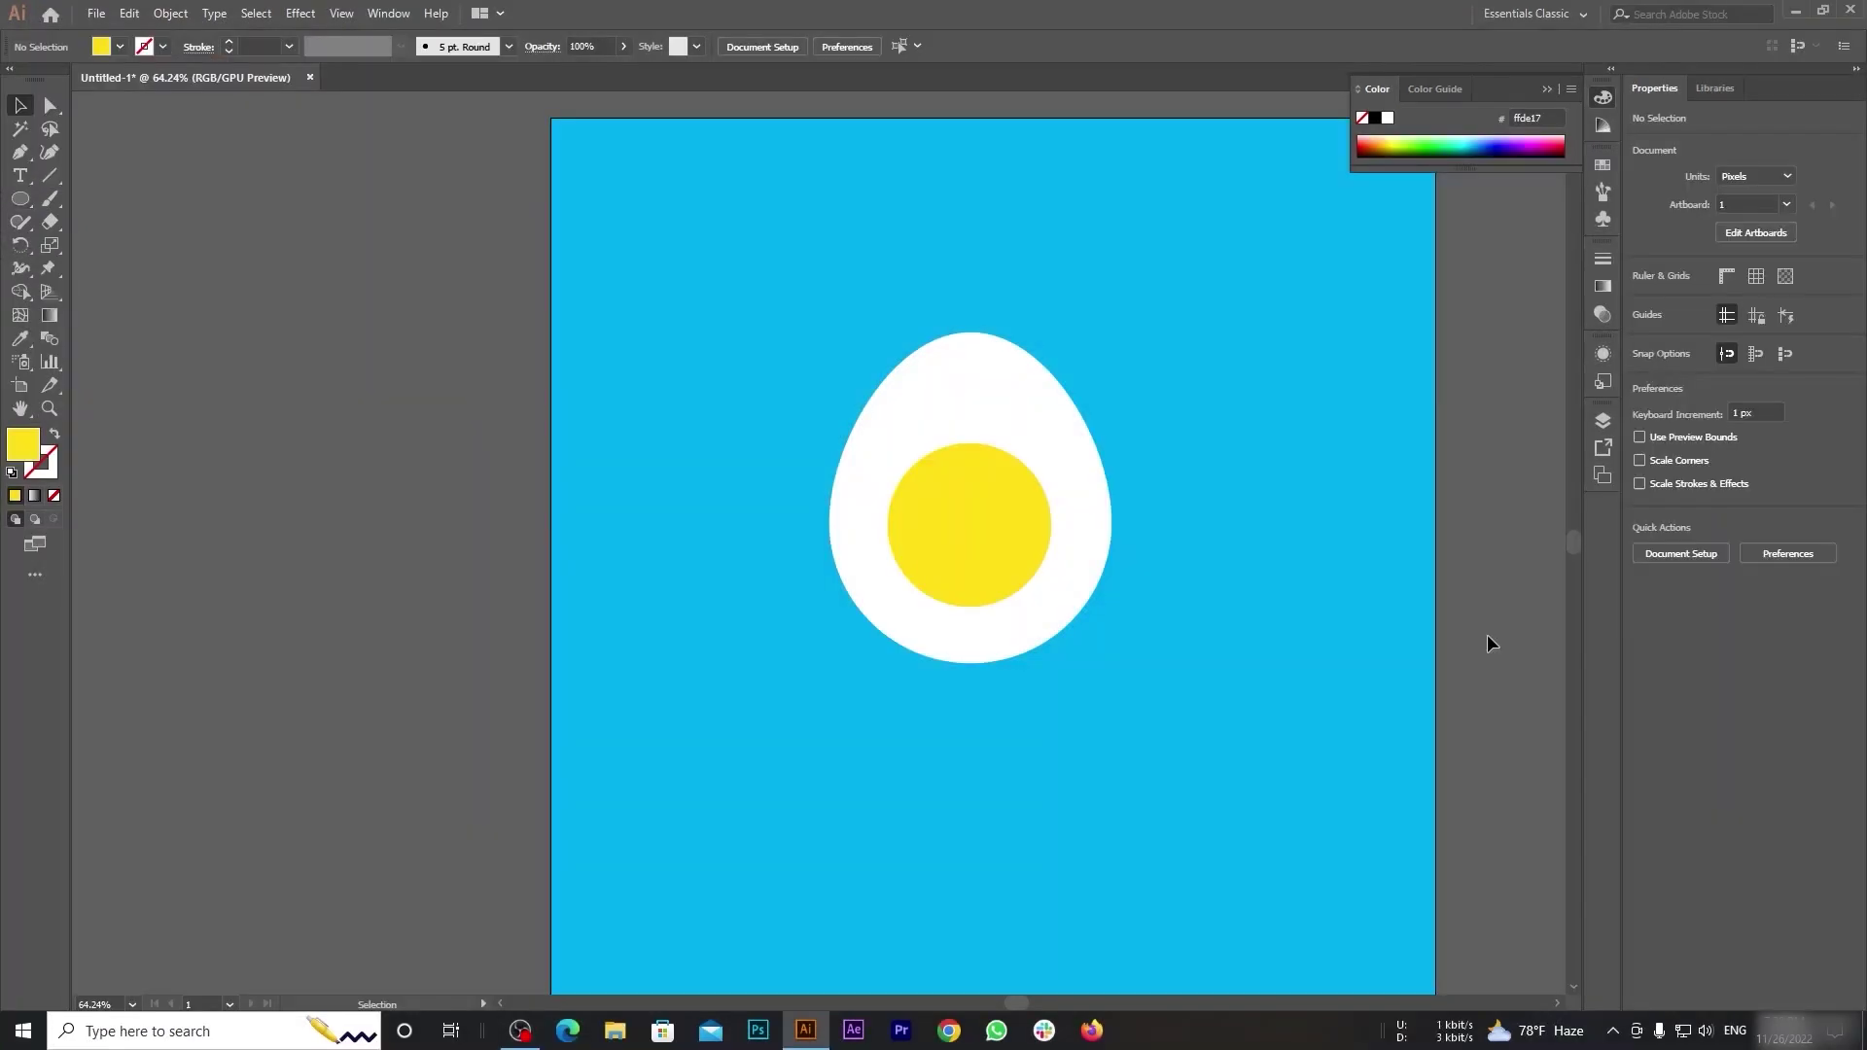
pyautogui.press('l')
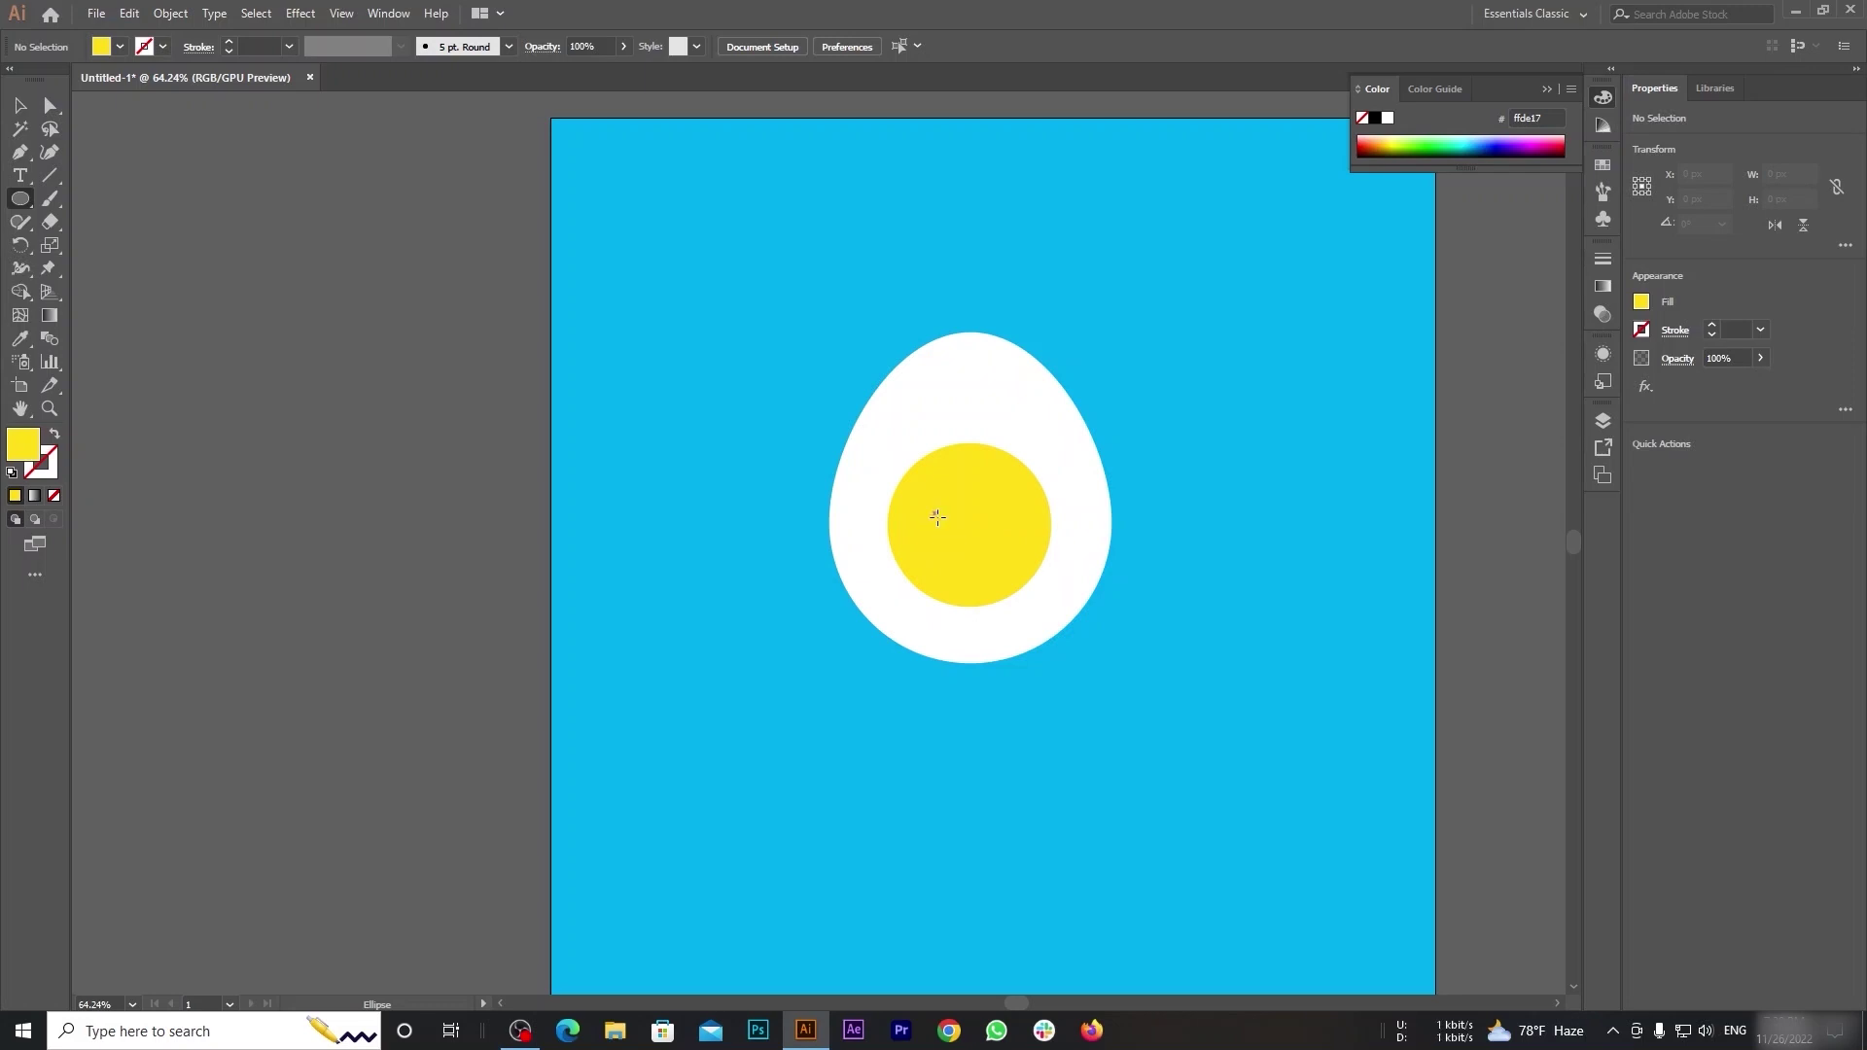
# Draw a small black circle on the yolk as the left eye, zoomed to 100%.
pyautogui.moveTo(925, 504); pyautogui.dragTo(944, 524)
pyautogui.click(119, 47)
pyautogui.click(55, 78)
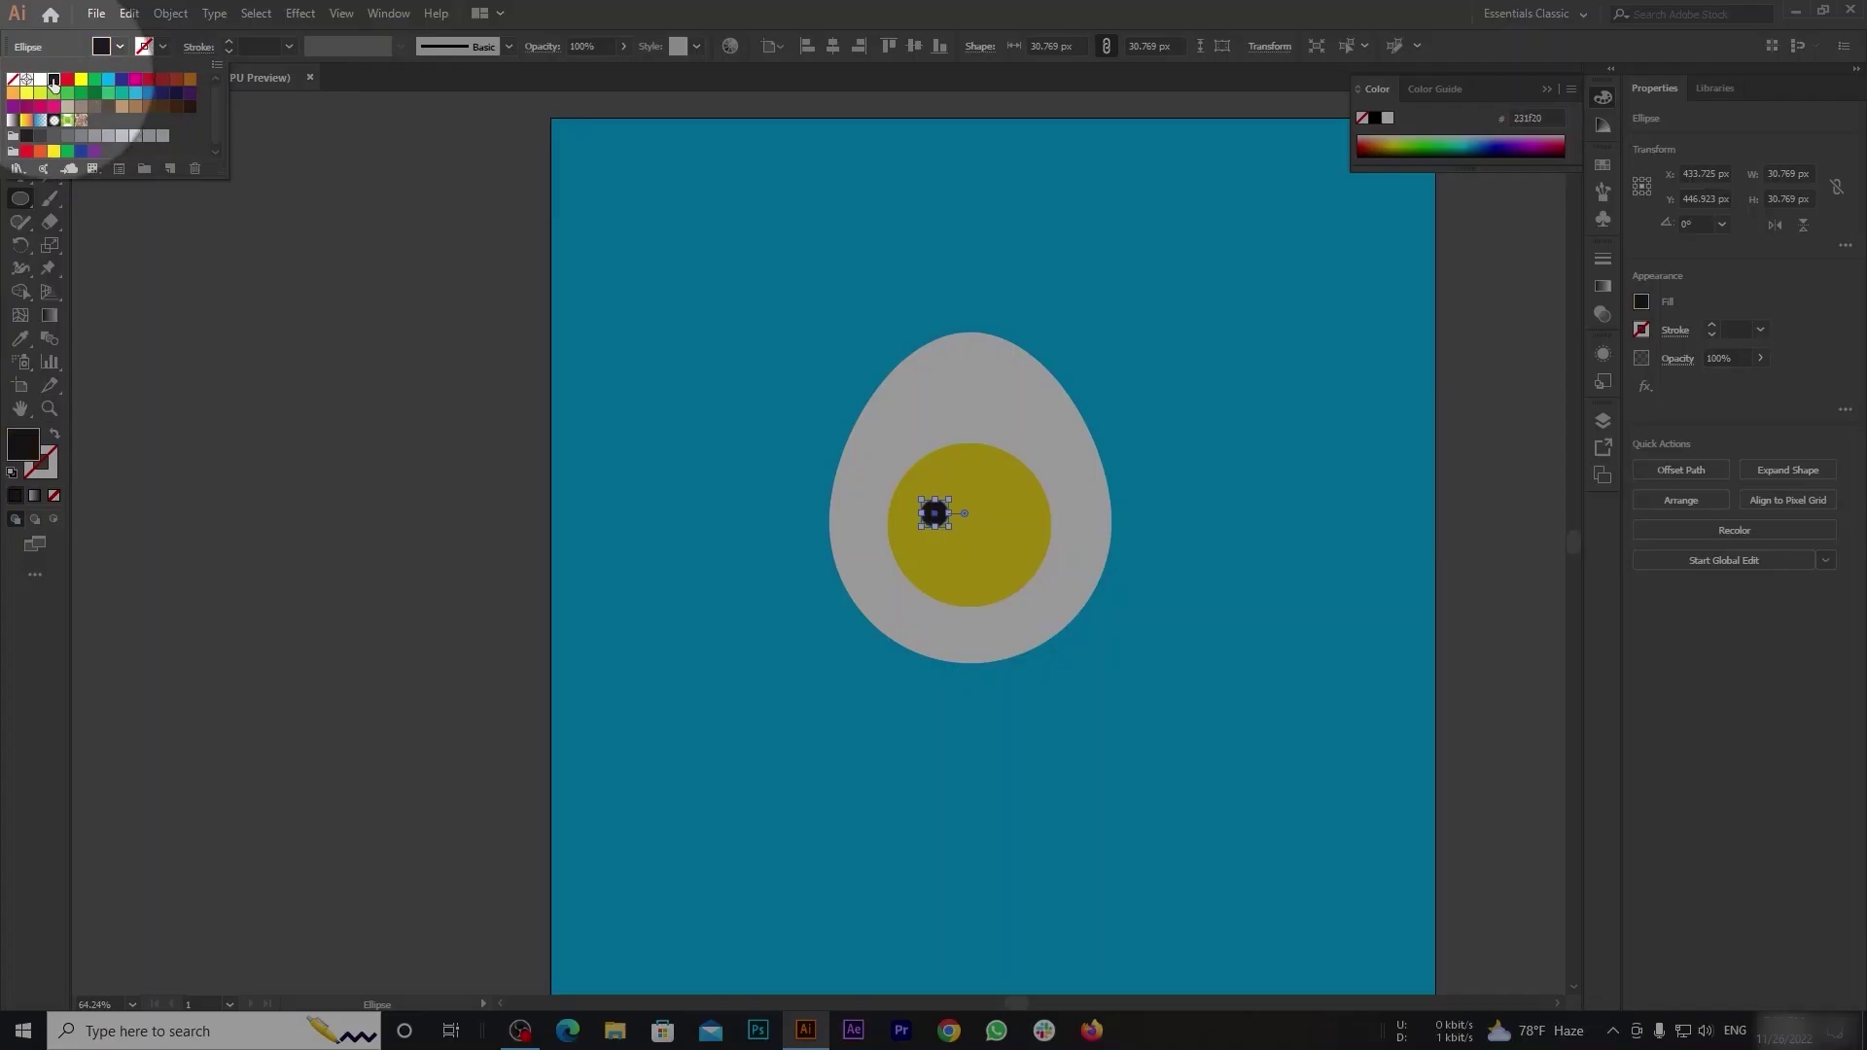
pyautogui.hotkey('ctrl', '1')
pyautogui.press('v')
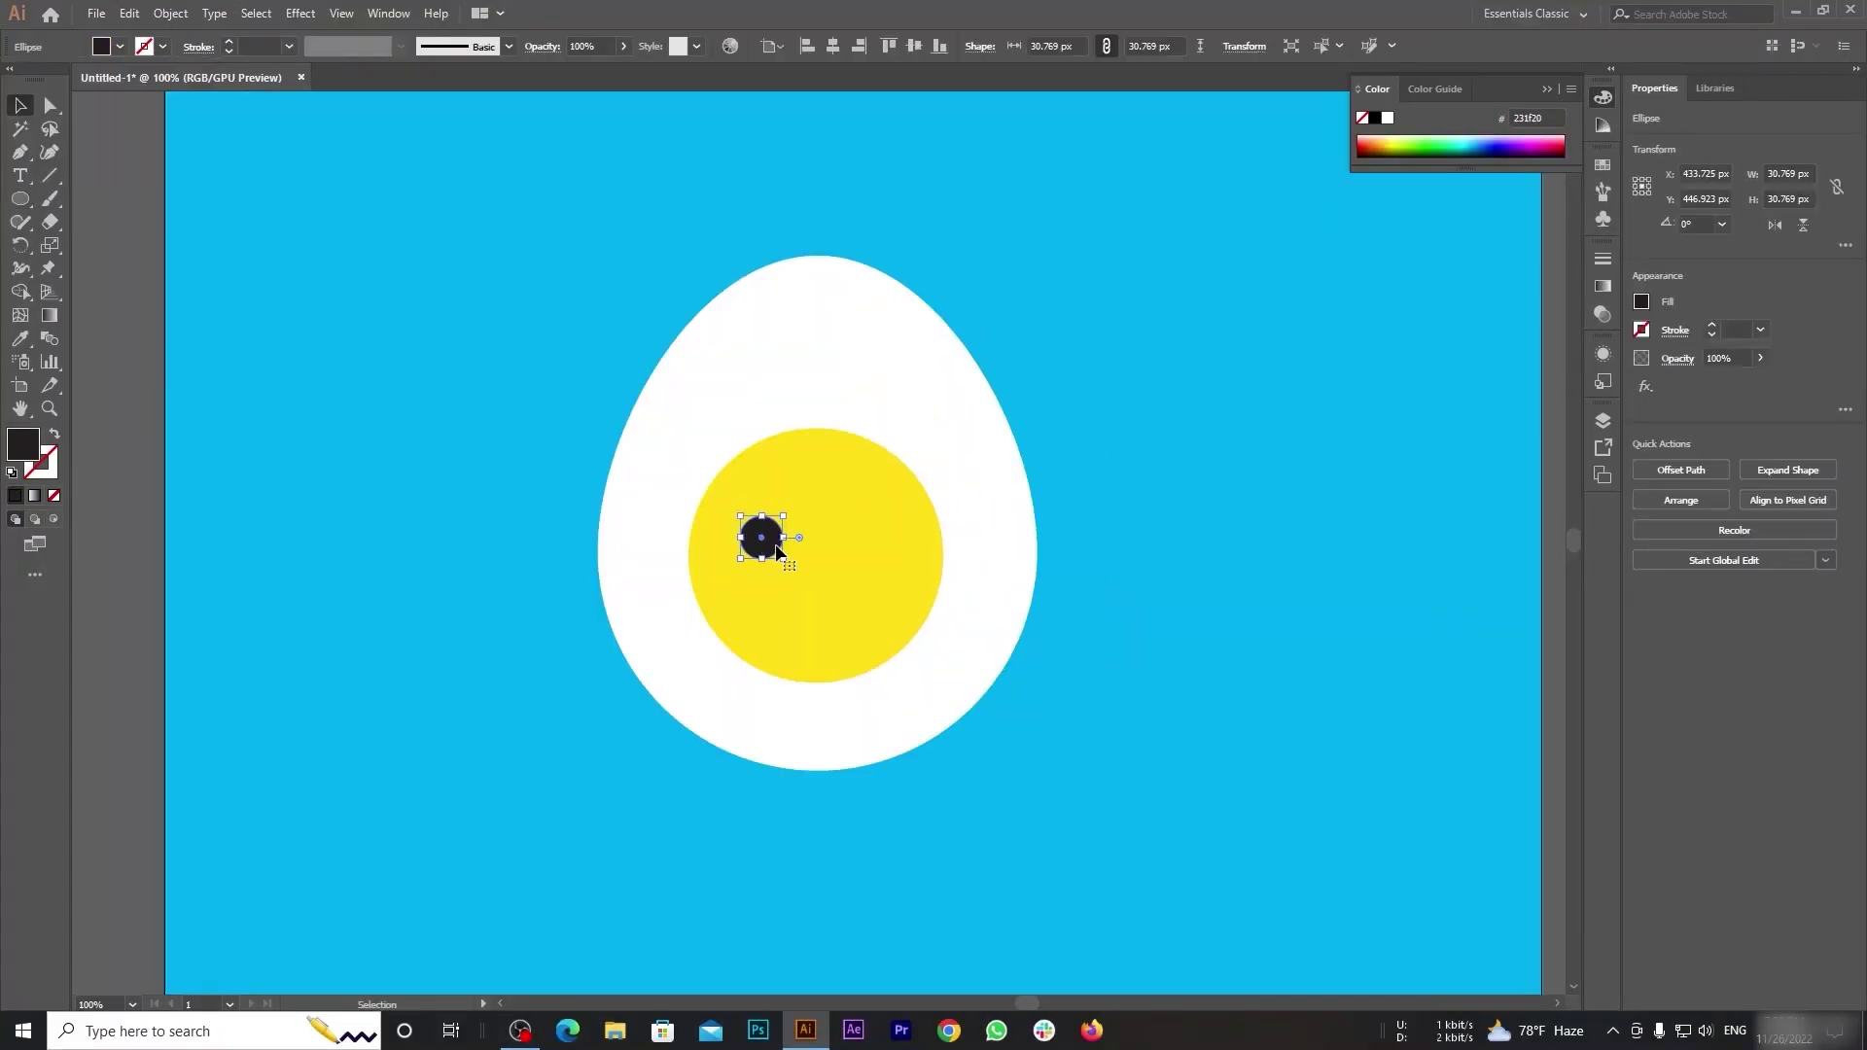
pyautogui.moveTo(778, 557); pyautogui.dragTo(782, 559)
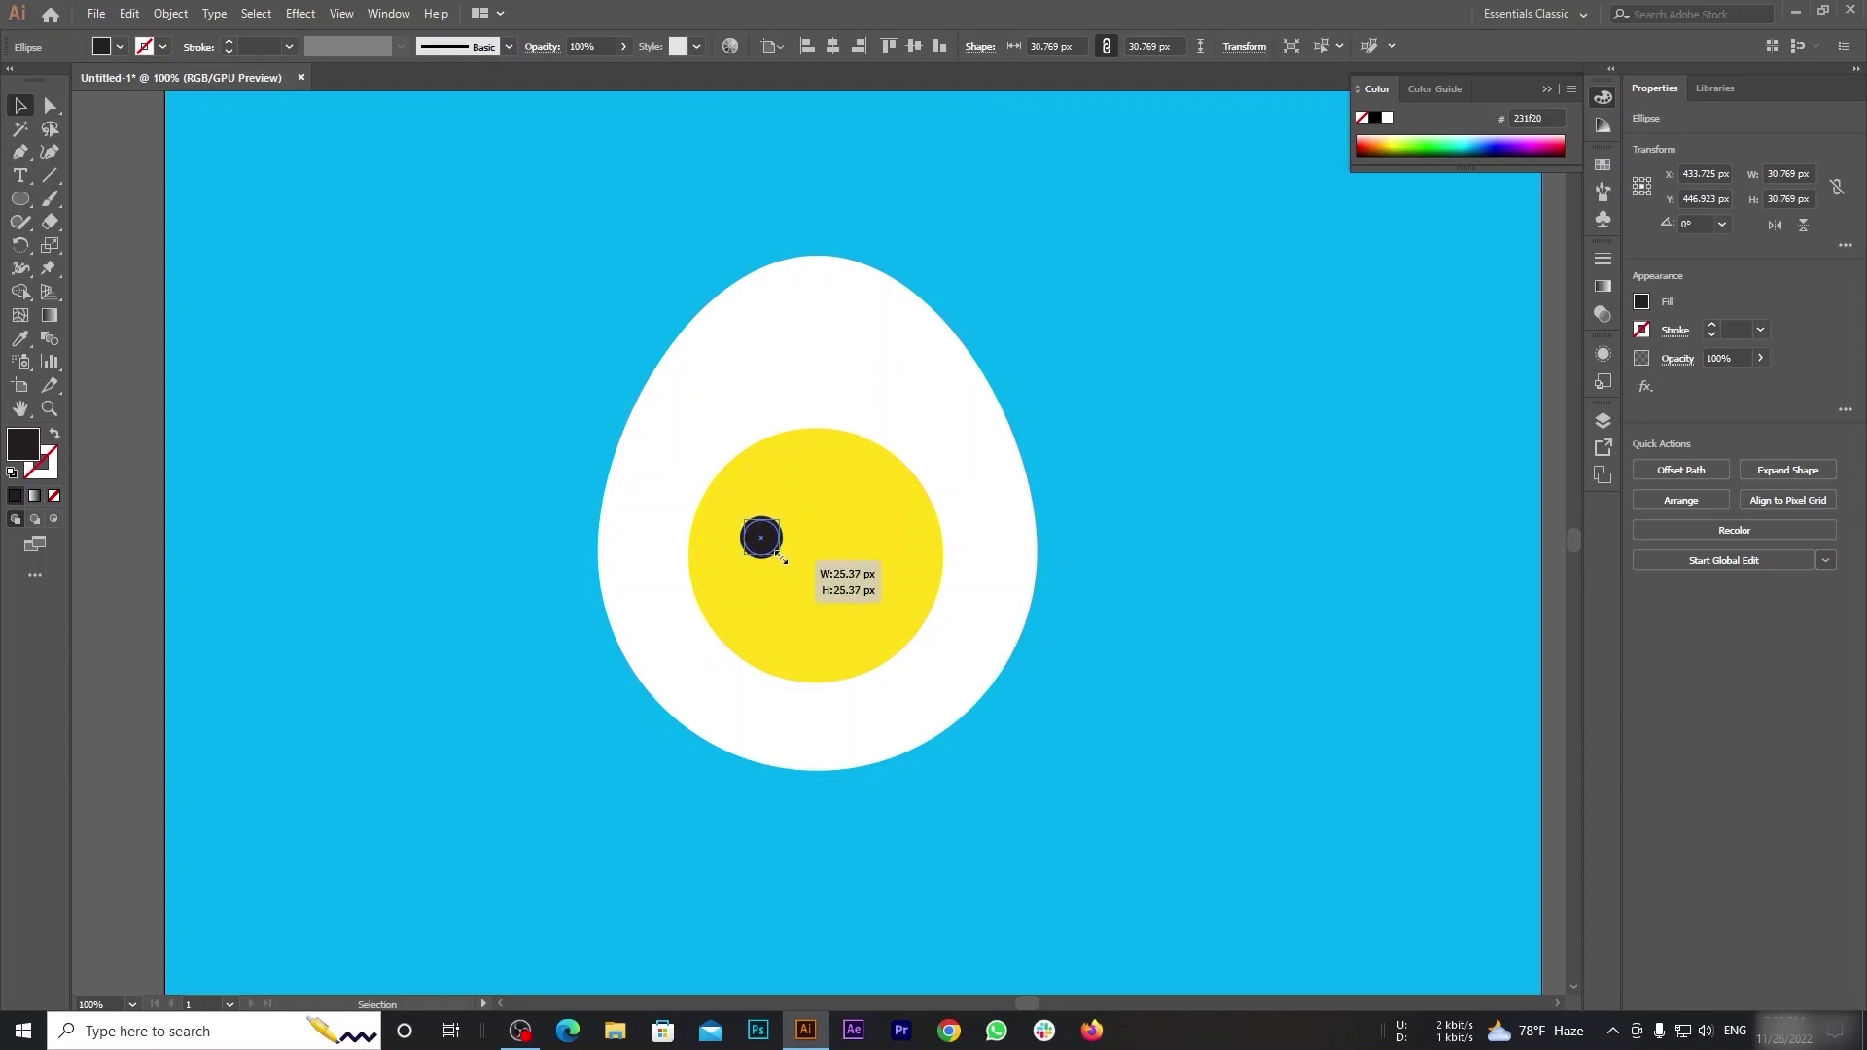
pyautogui.click(1211, 636)
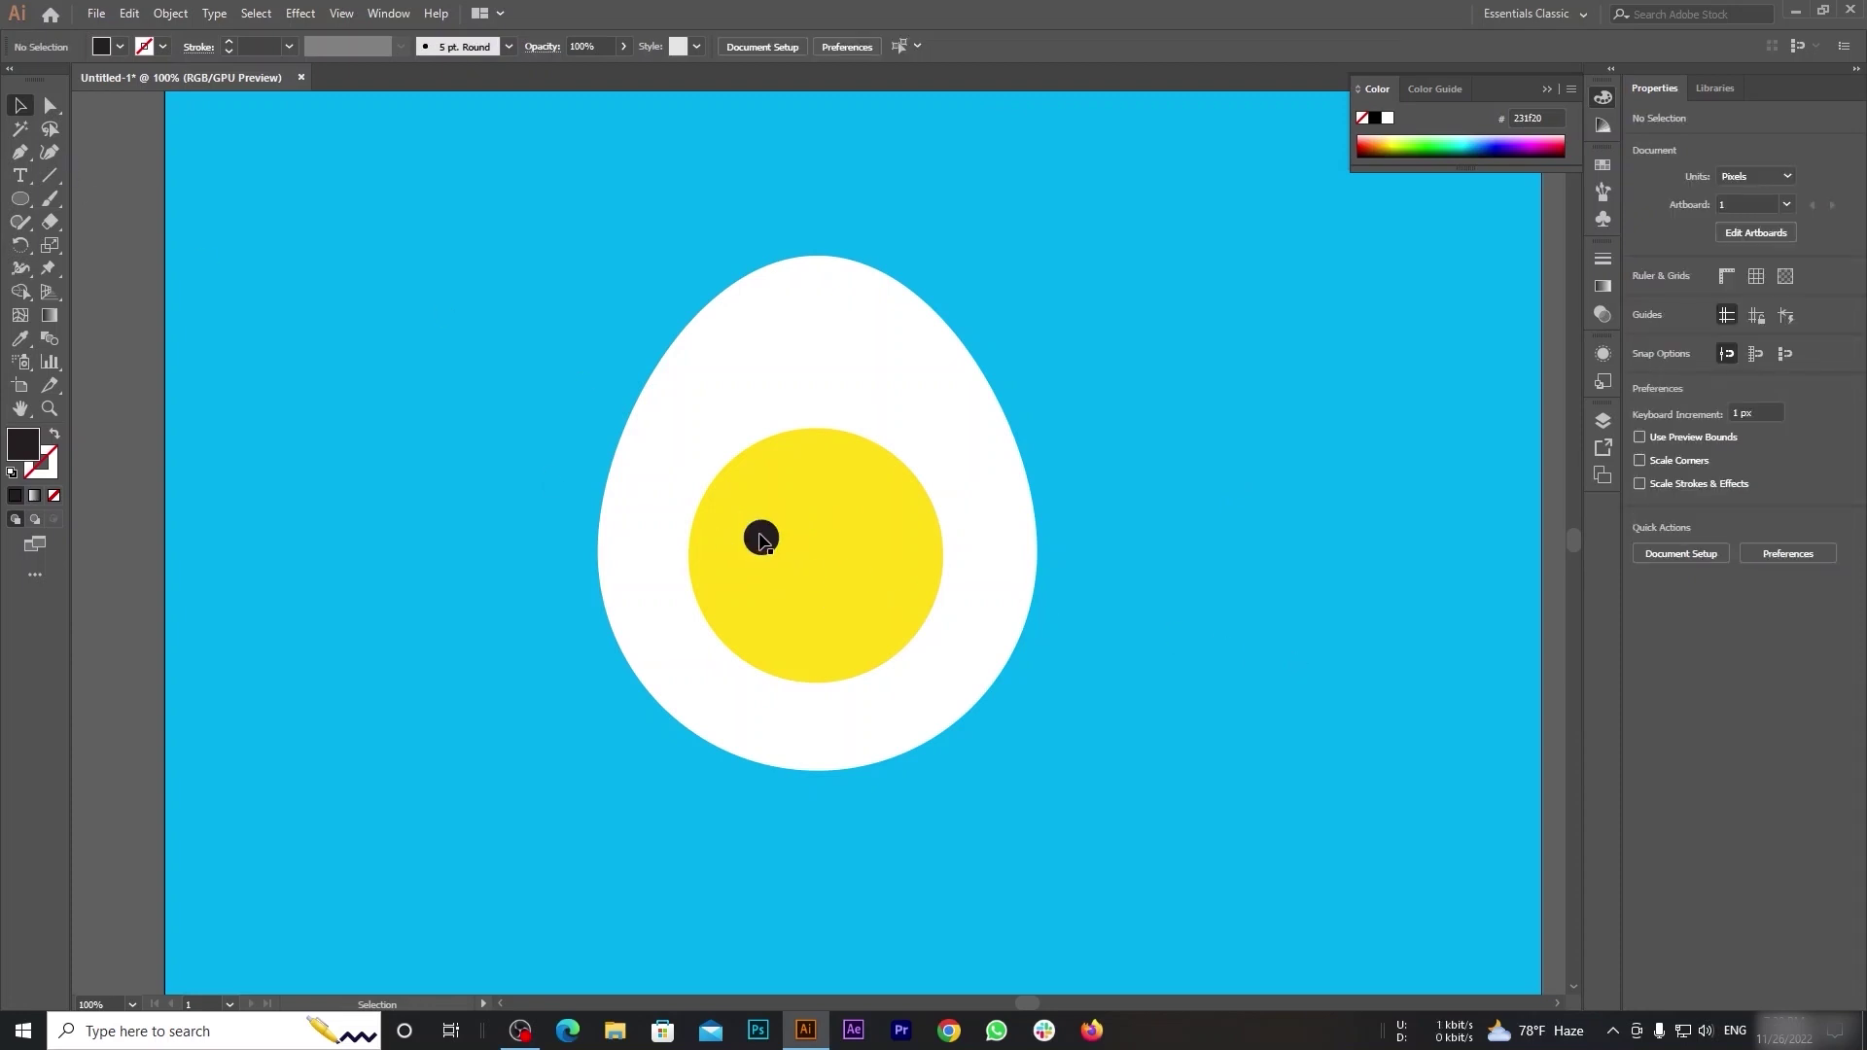
# Resize the eye to about 31 px and place a copy to its right.
pyautogui.click(761, 539)
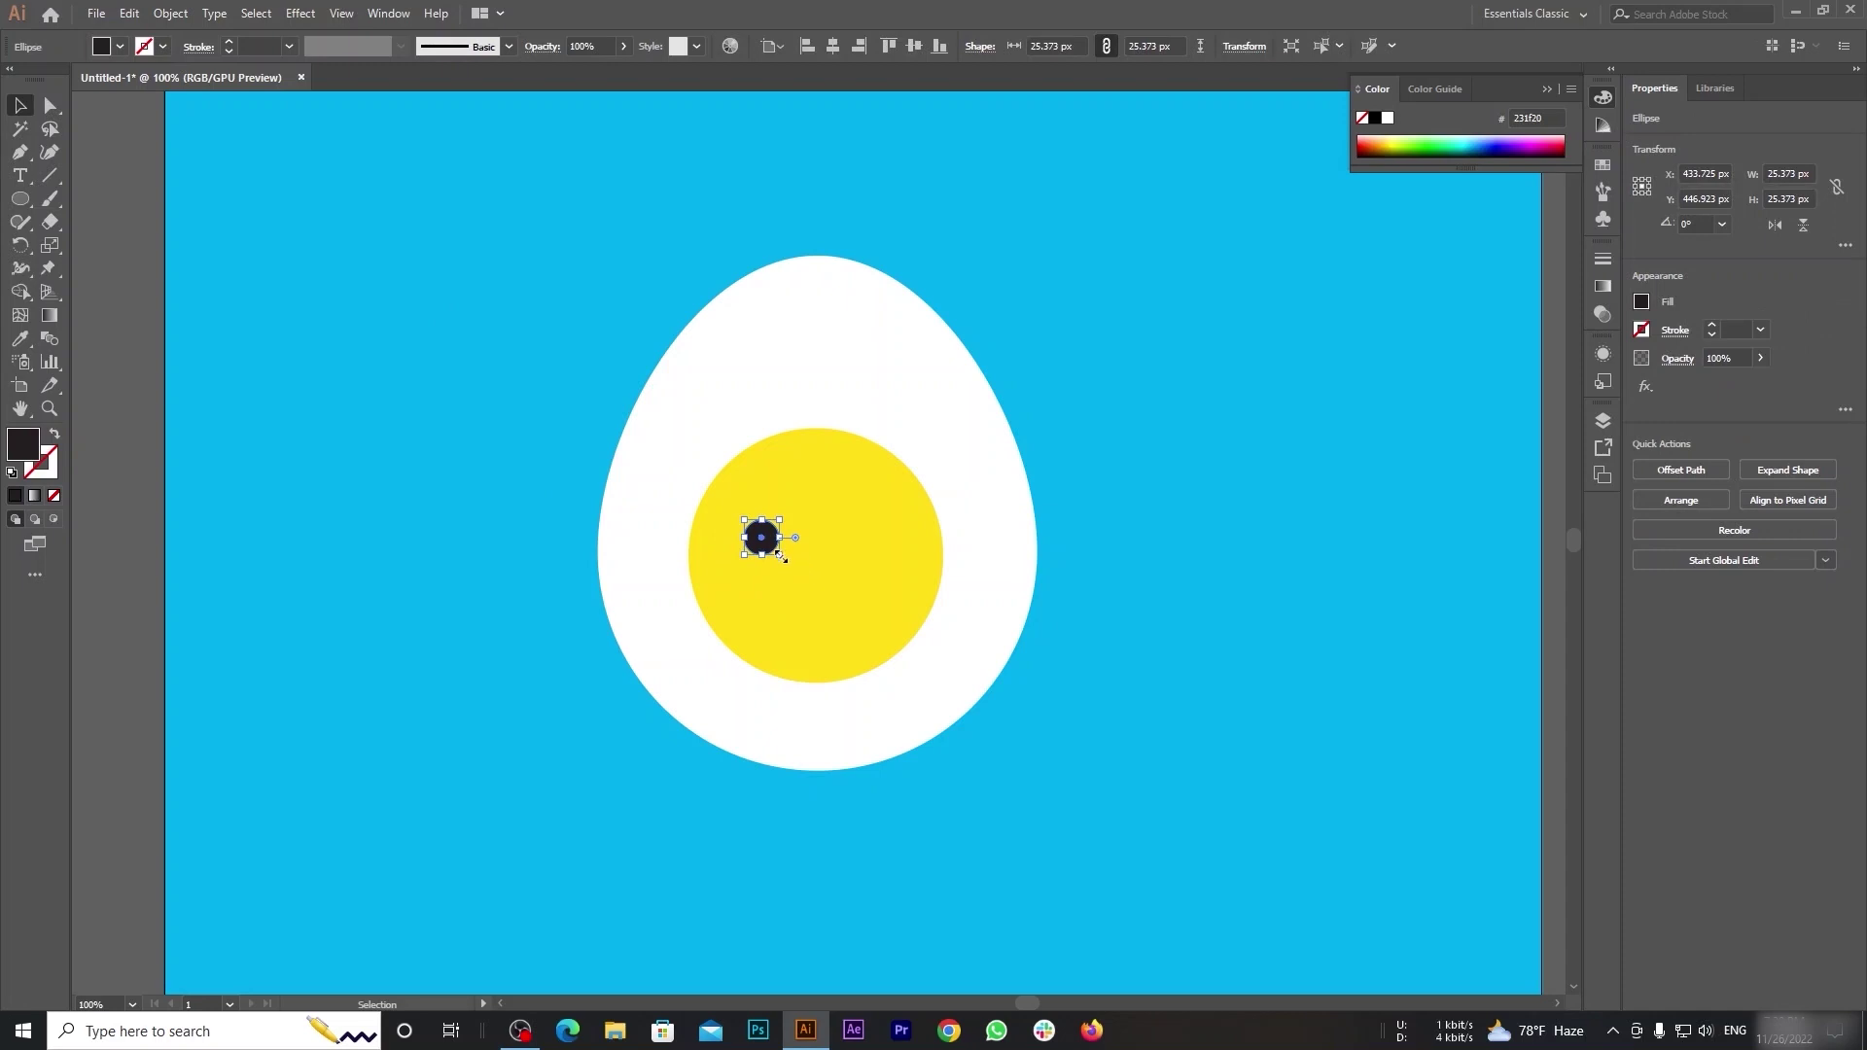
pyautogui.moveTo(781, 556); pyautogui.dragTo(788, 564)
pyautogui.moveTo(788, 564); pyautogui.dragTo(788, 564)
pyautogui.click(747, 552)
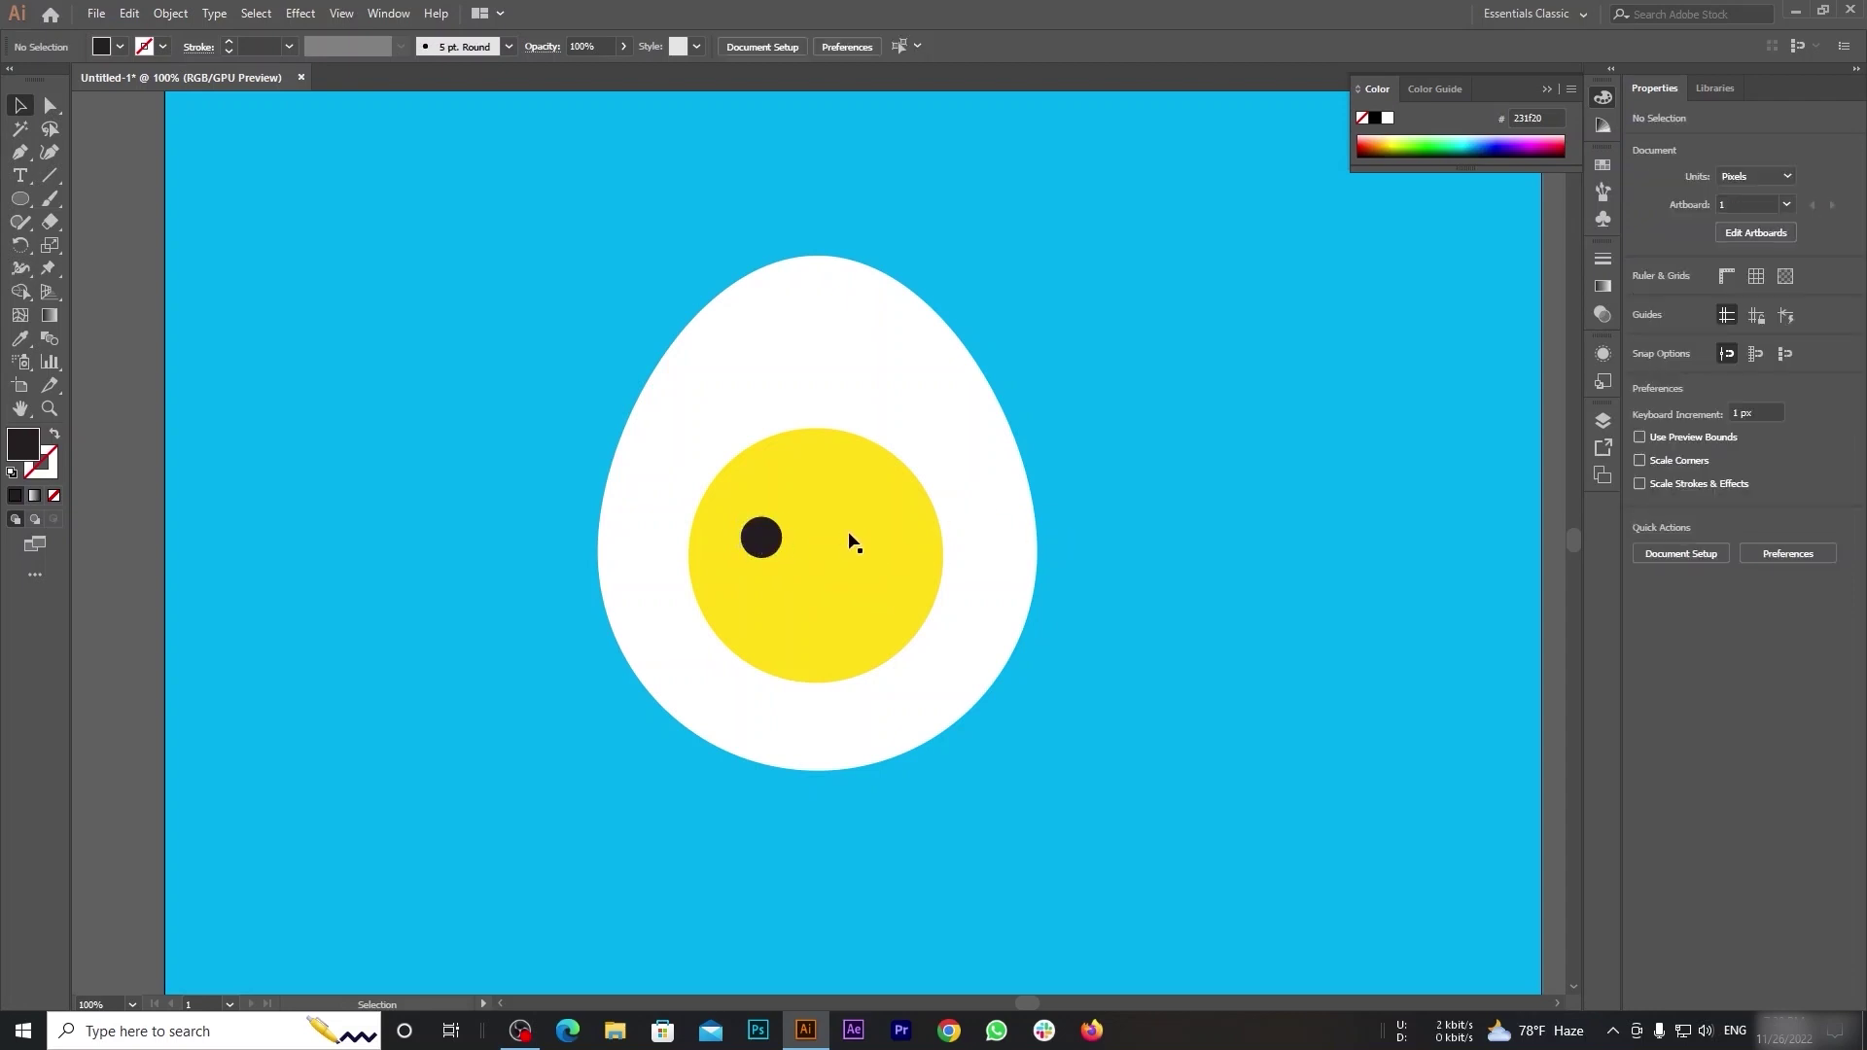
pyautogui.click(759, 549)
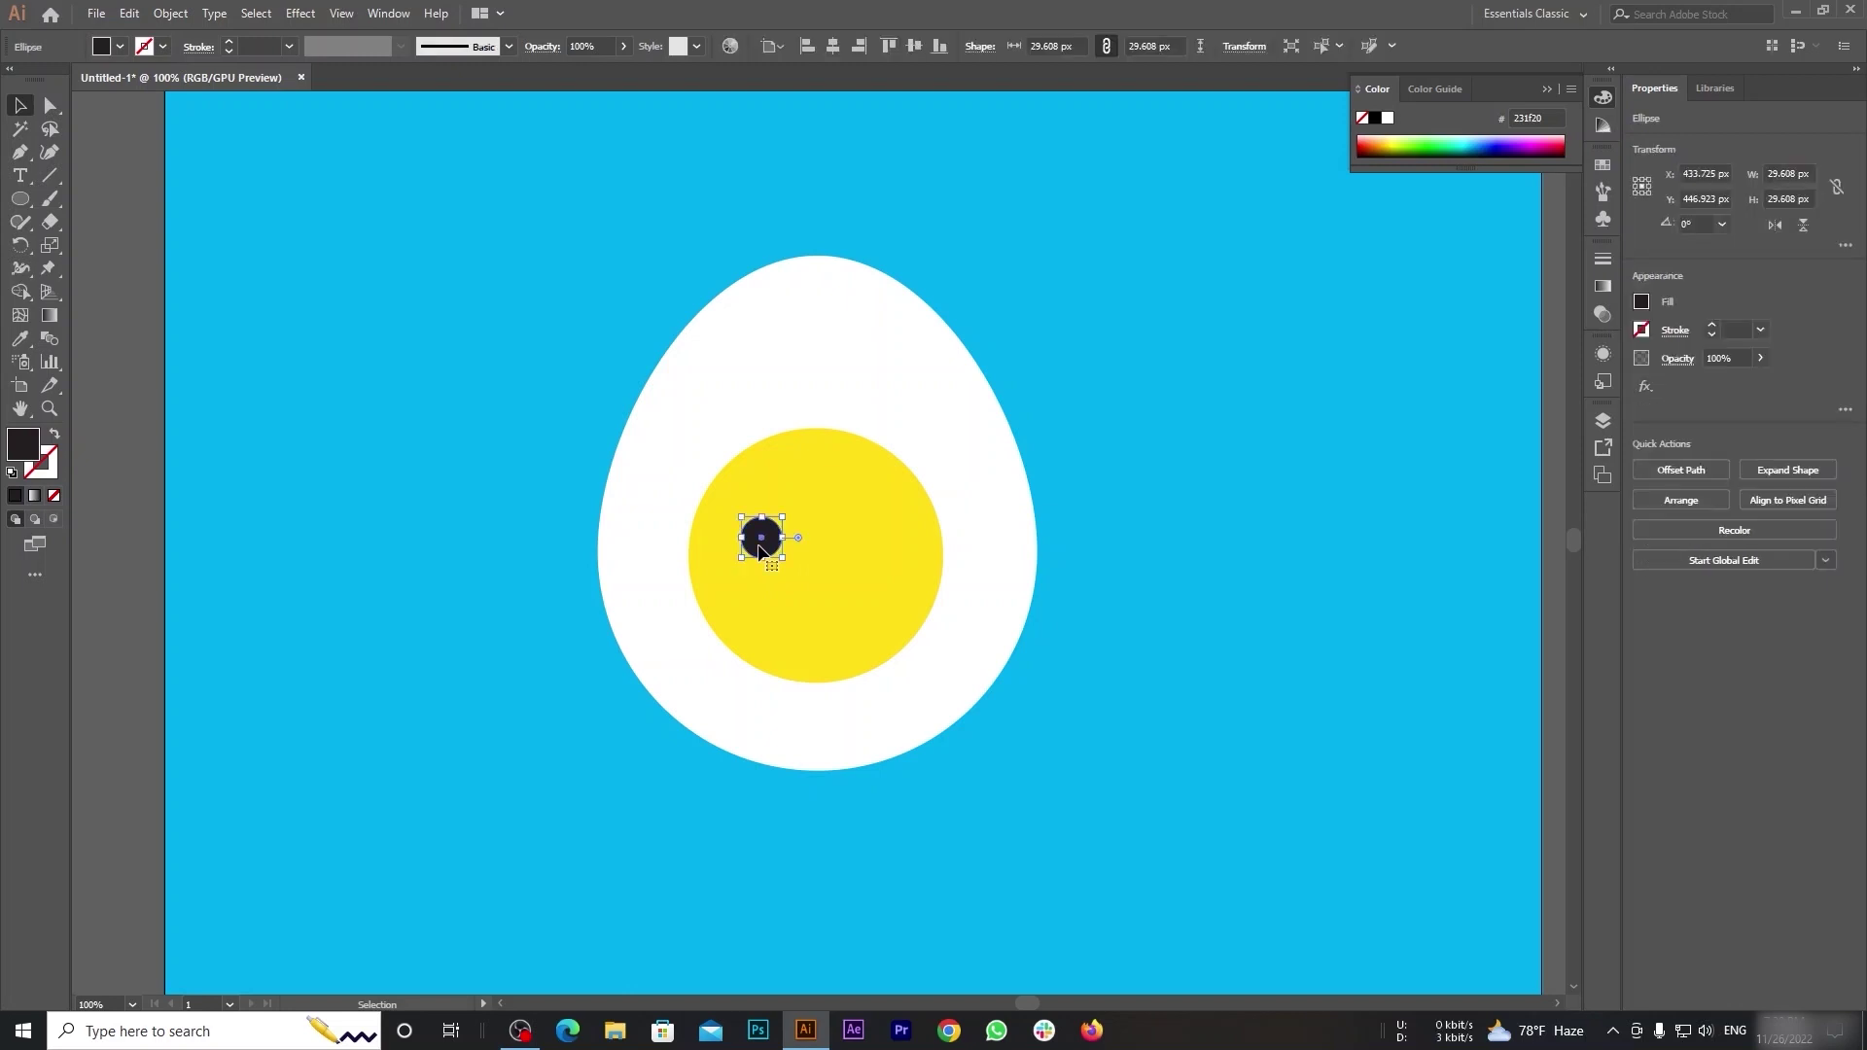
pyautogui.moveTo(769, 546); pyautogui.dragTo(874, 550)
pyautogui.click(1249, 709)
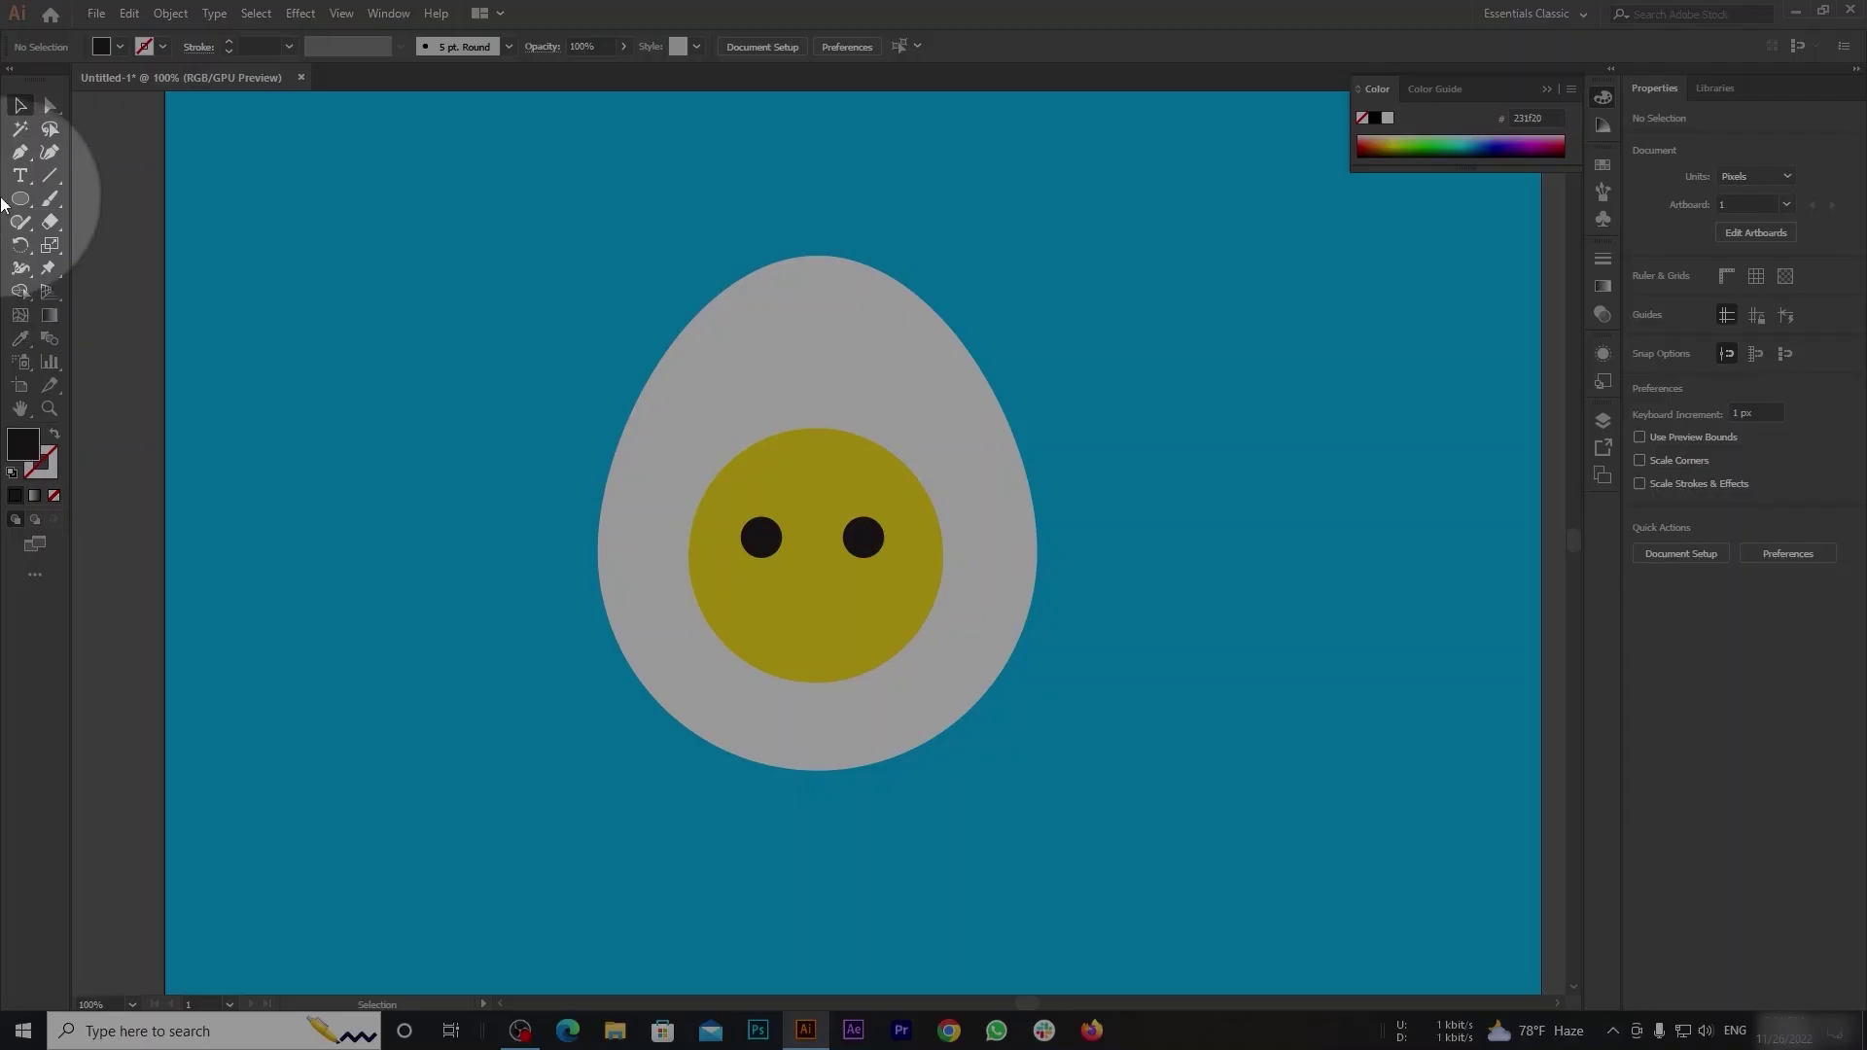
pyautogui.click(17, 202)
# Draw a rectangle below the eyes and round its bottom corners into a smiling semicircle.
pyautogui.click(107, 198)
pyautogui.moveTo(775, 603); pyautogui.dragTo(860, 655)
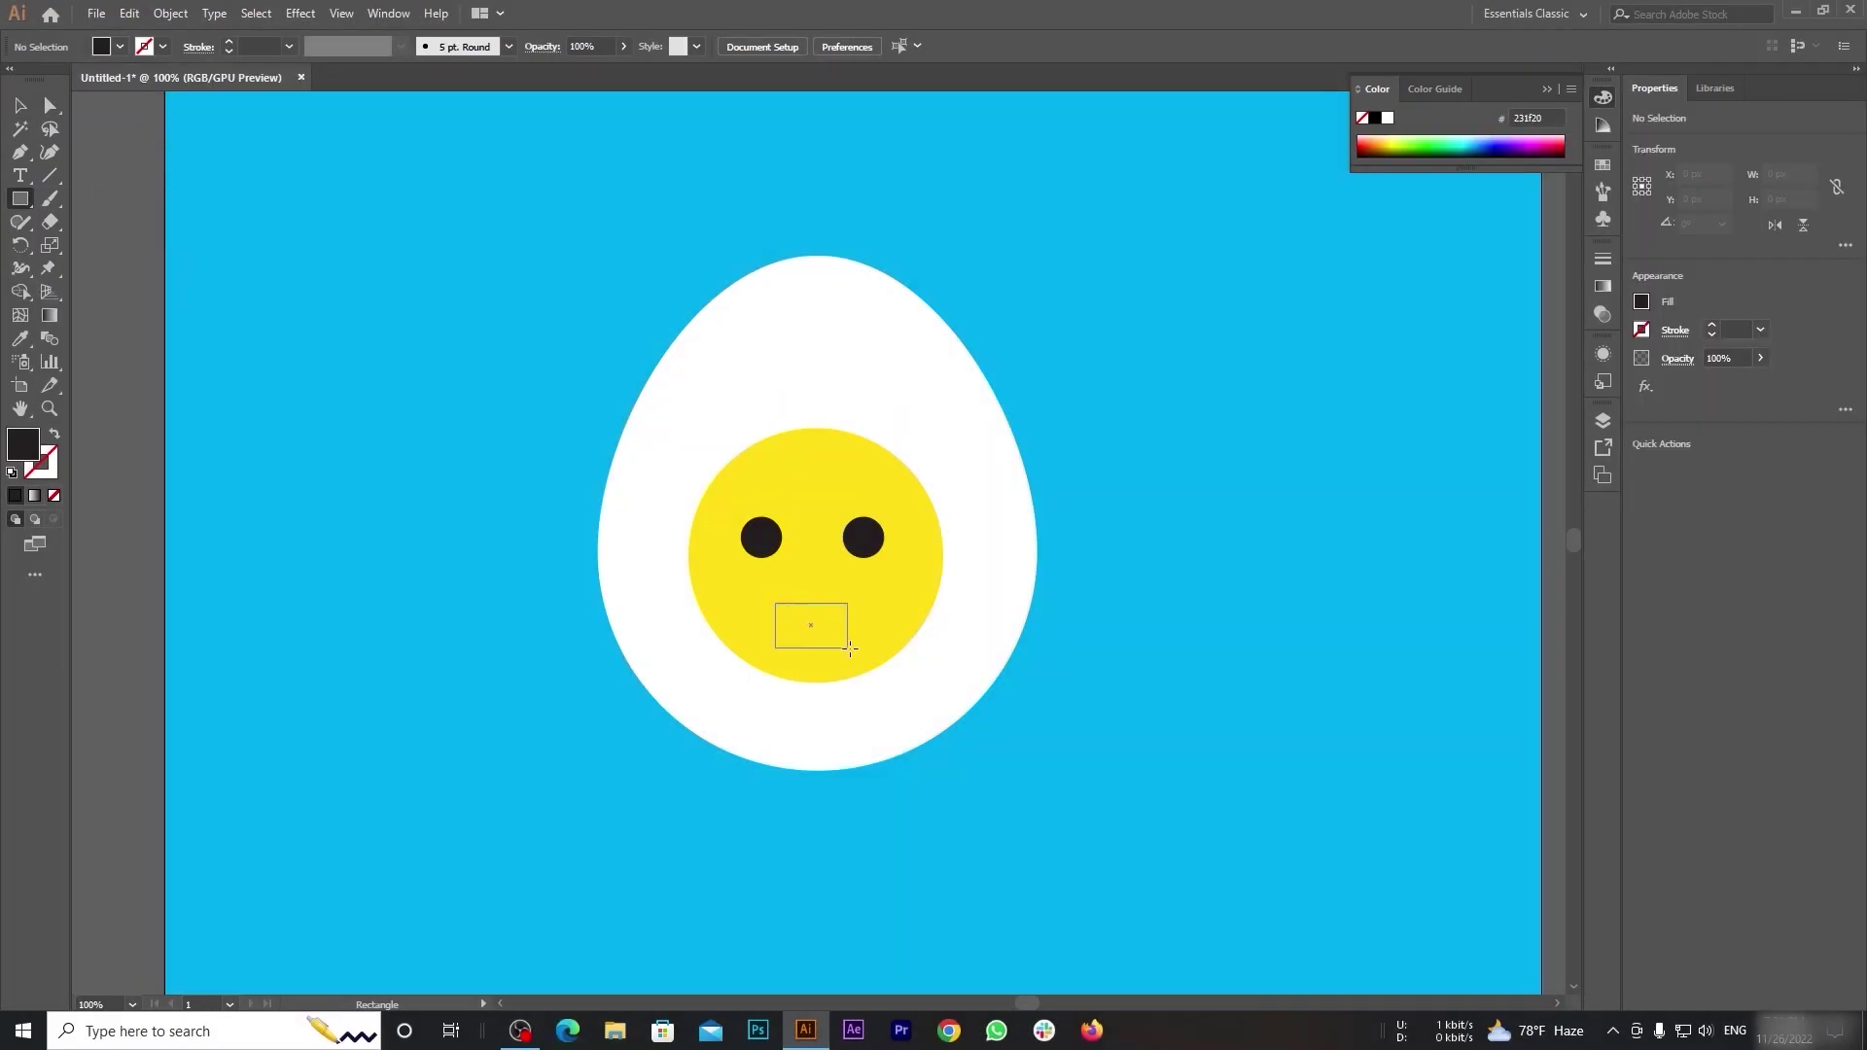
pyautogui.click(49, 105)
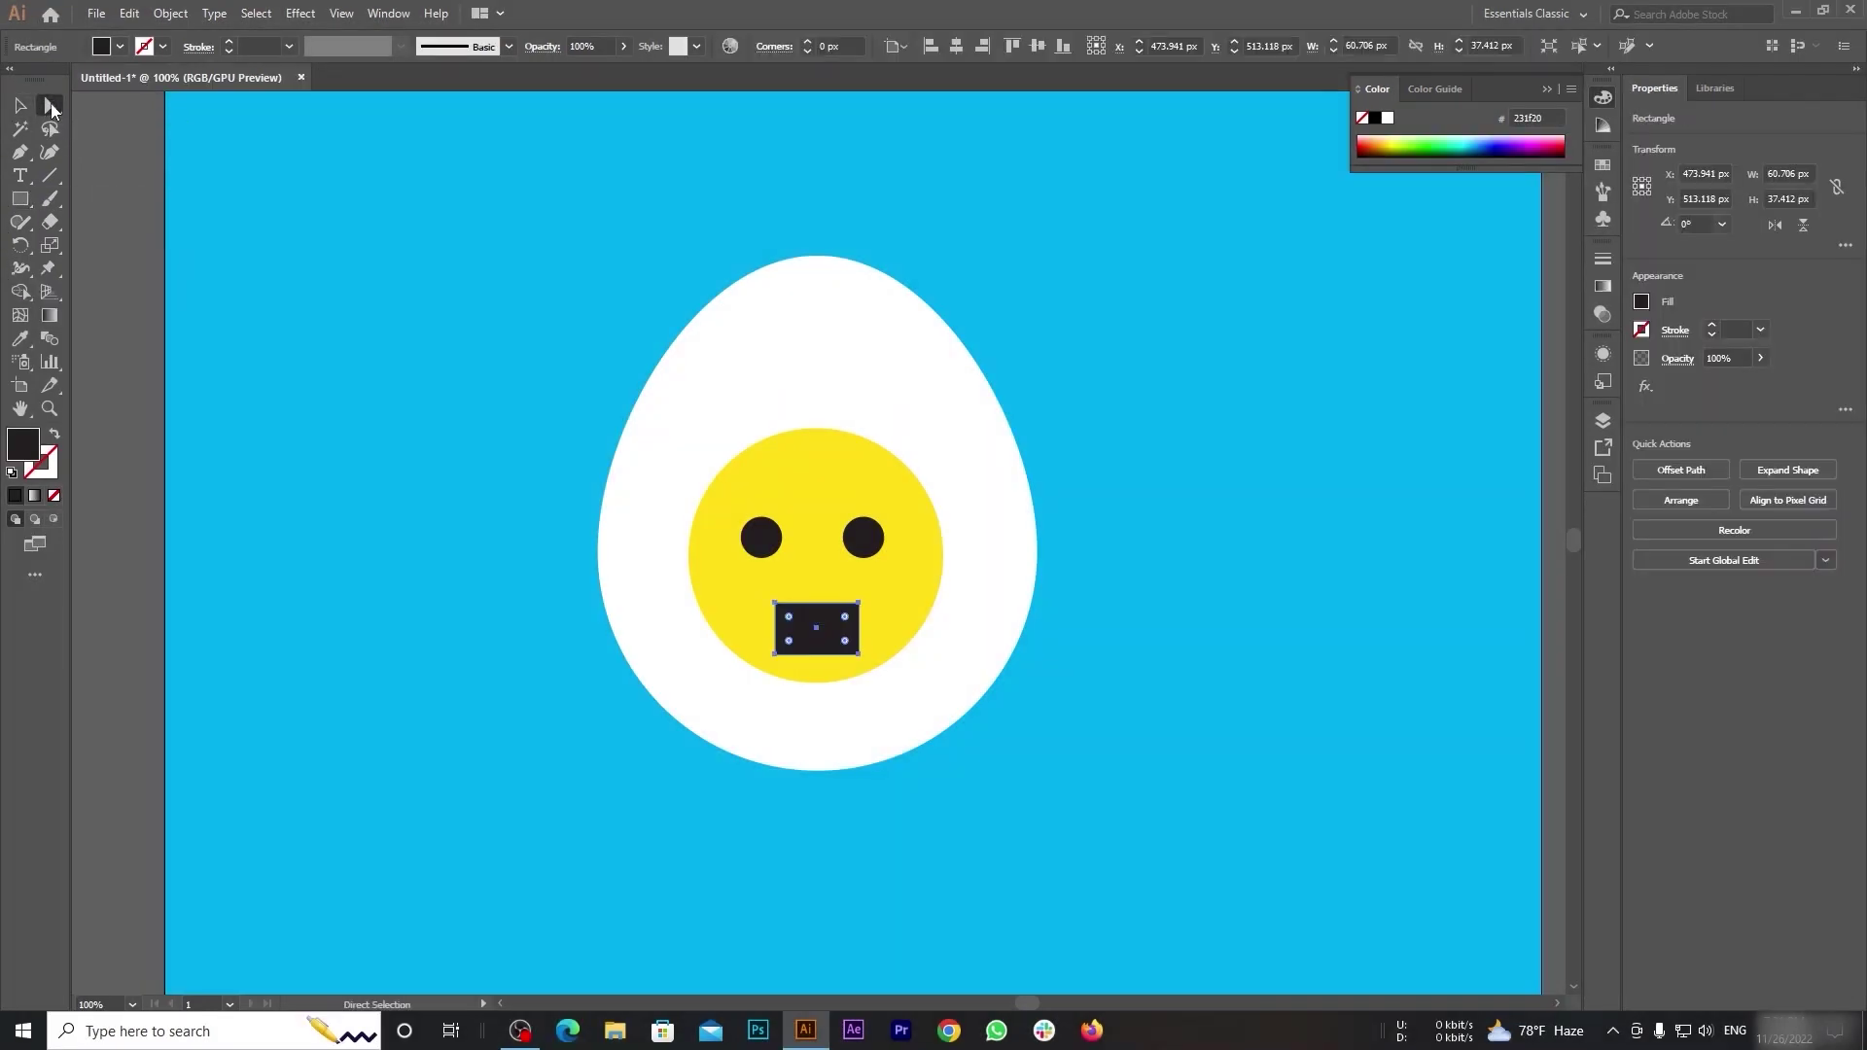
pyautogui.click(392, 425)
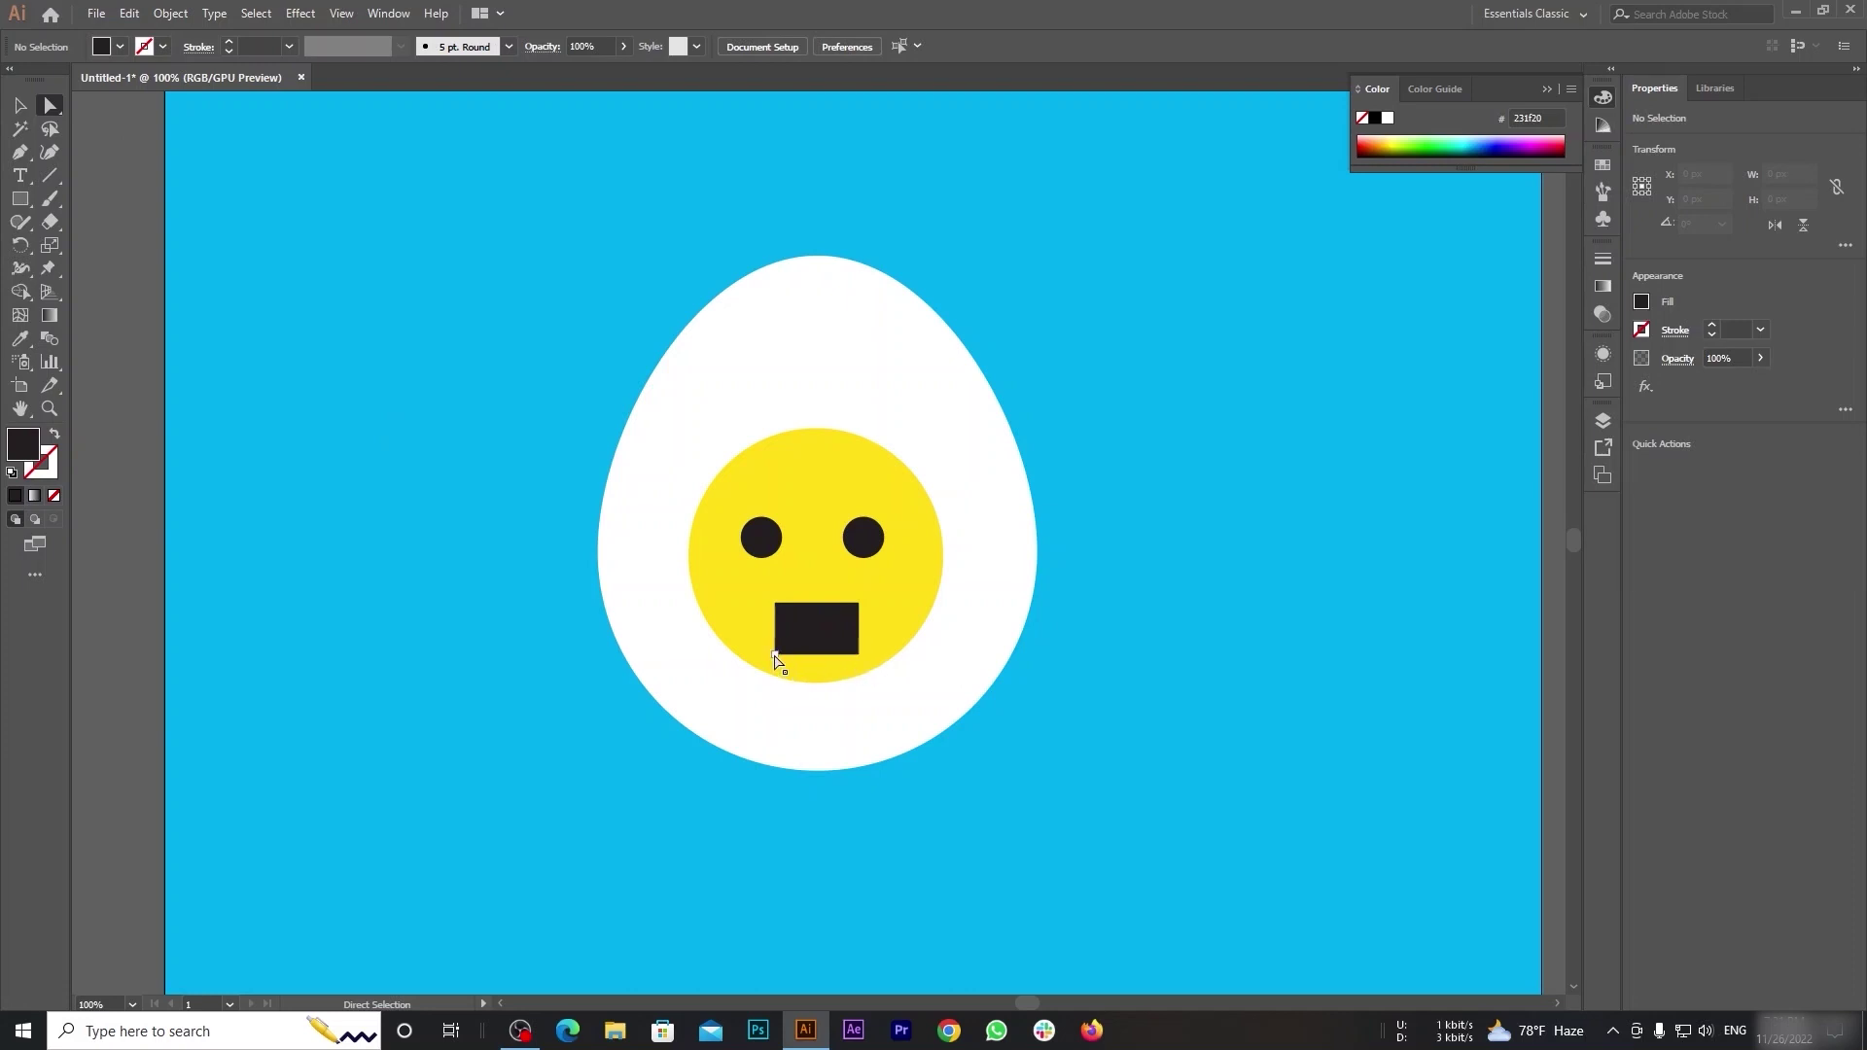
pyautogui.click(776, 655)
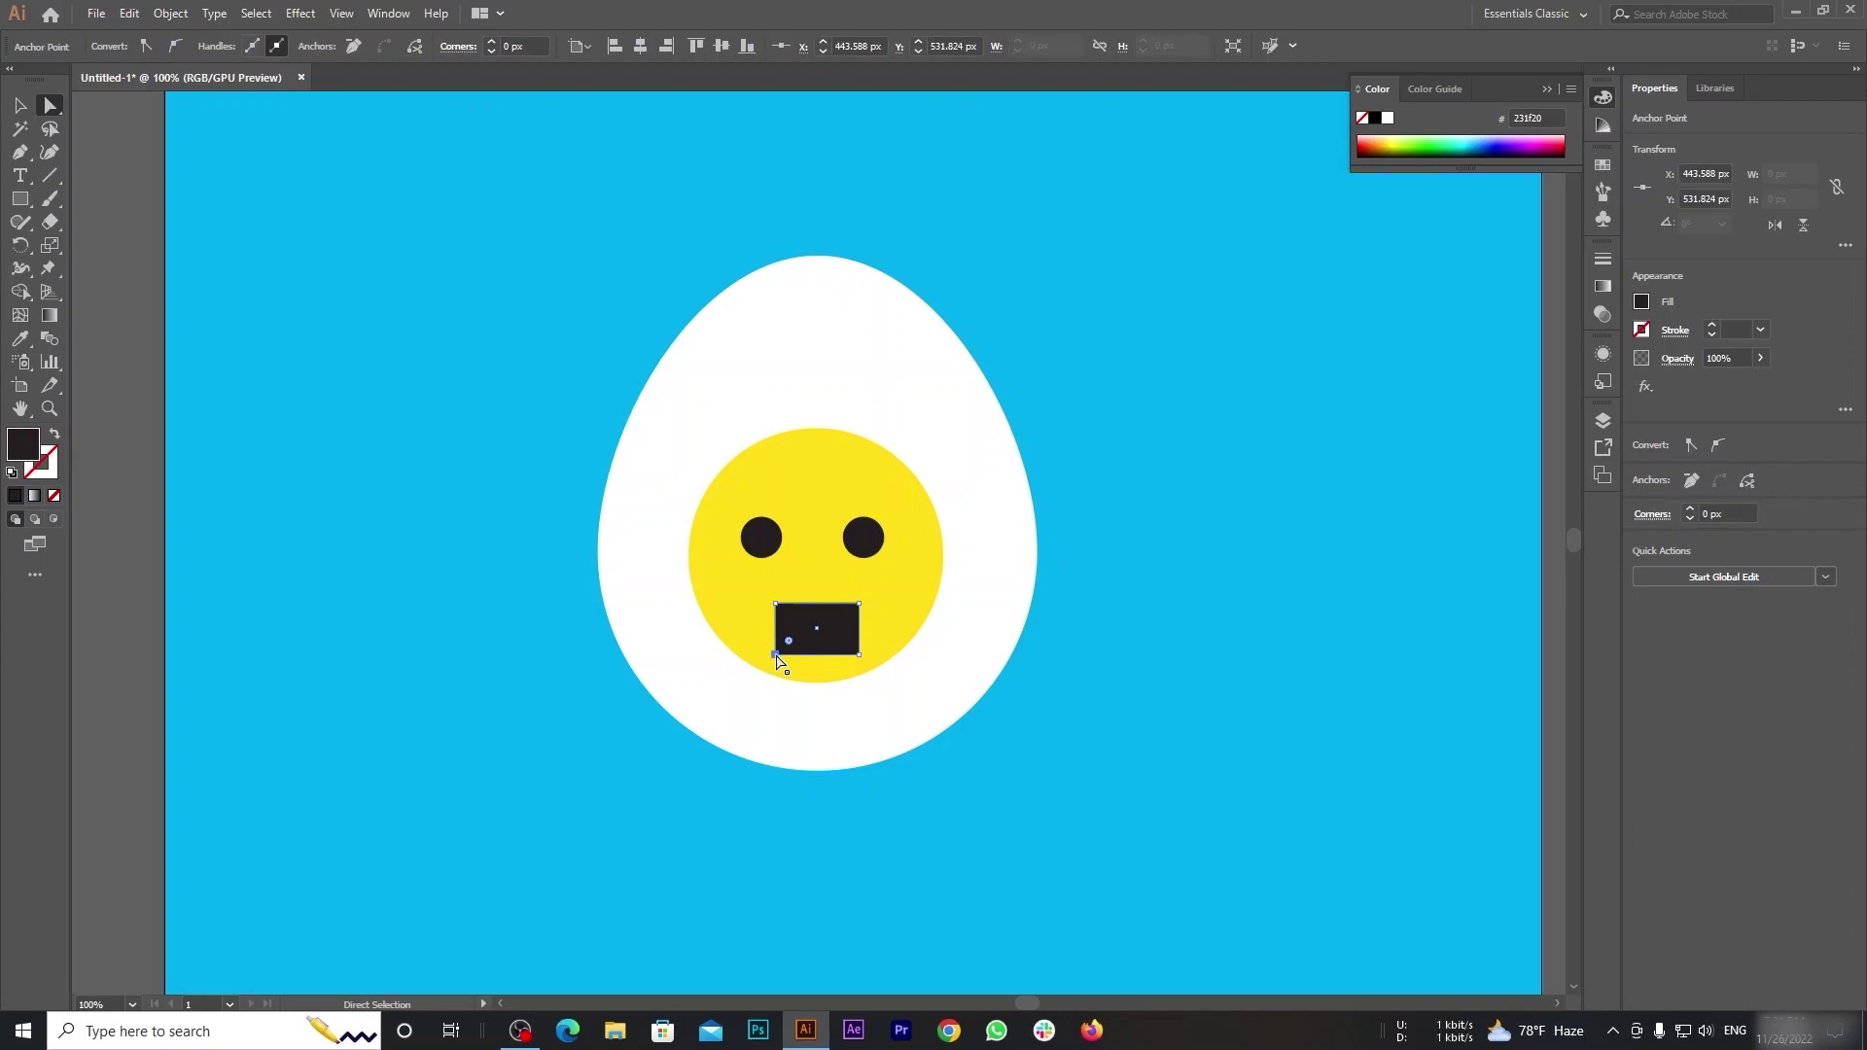
pyautogui.keyDown('shift'); pyautogui.click(859, 654); pyautogui.keyUp('shift')
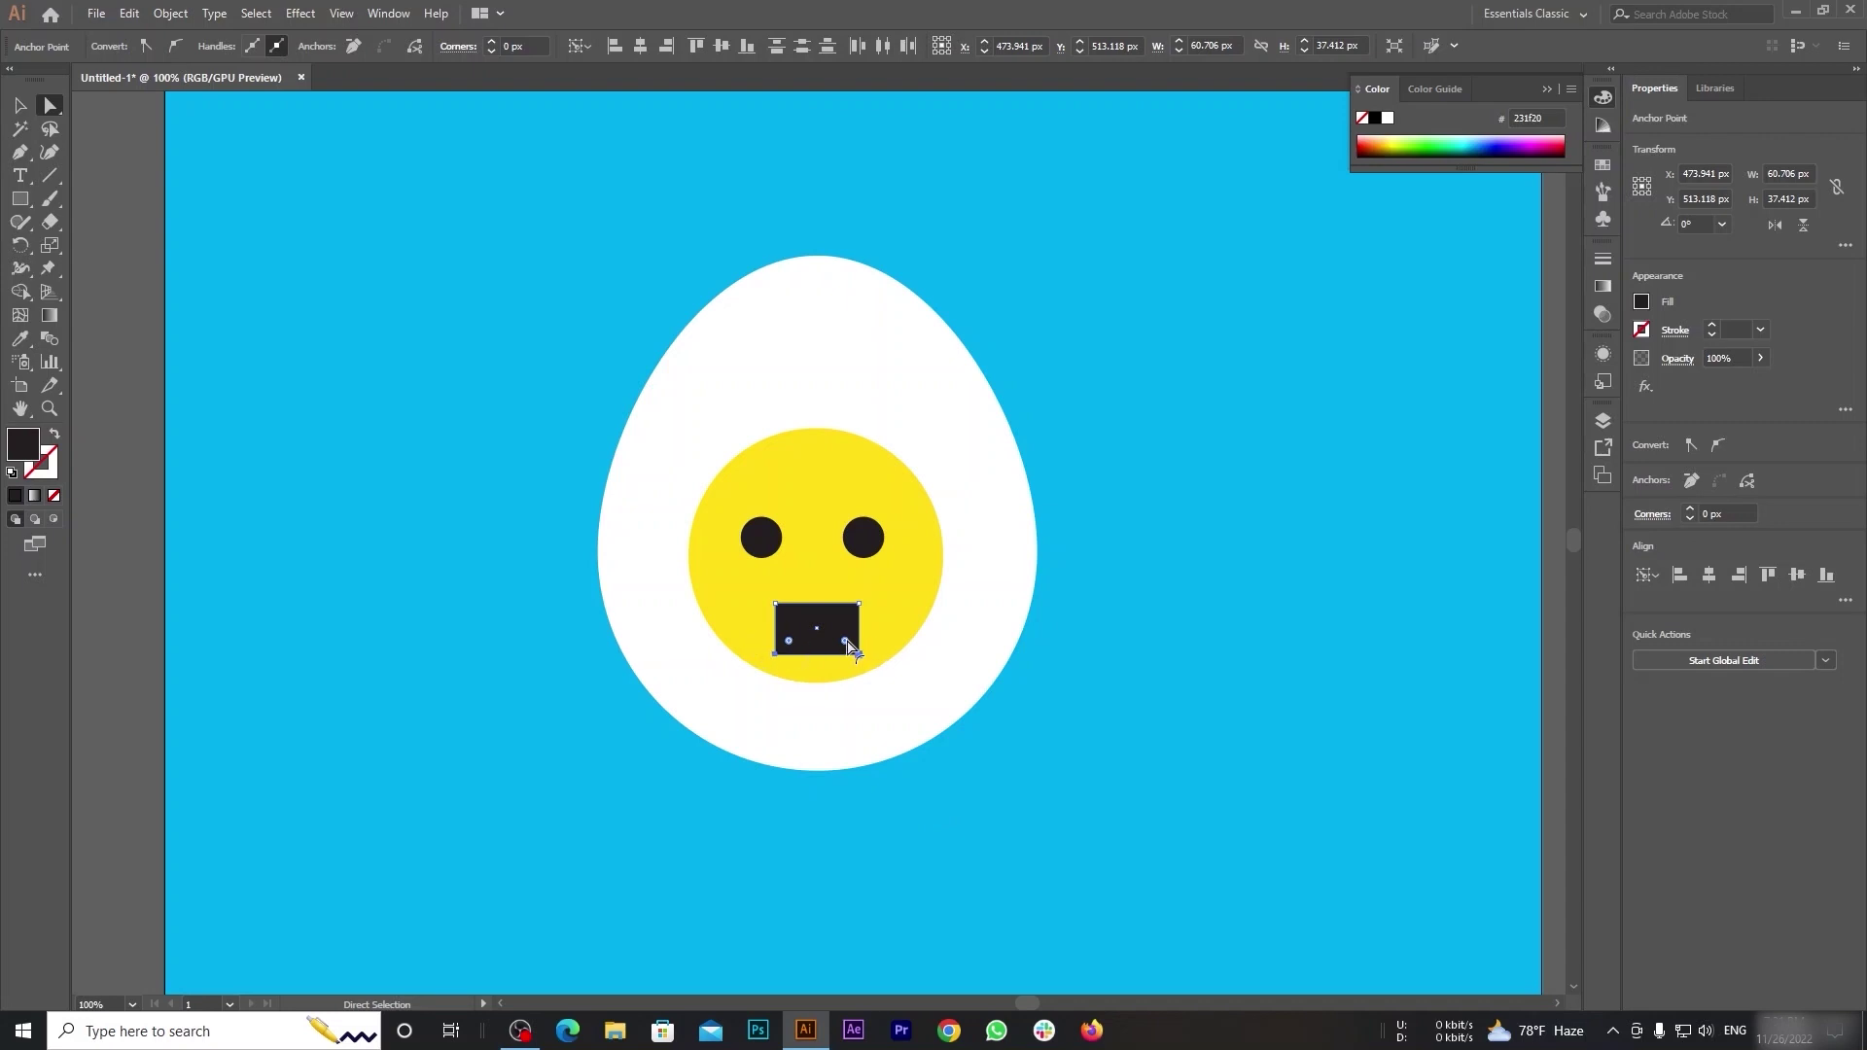
pyautogui.moveTo(847, 641); pyautogui.dragTo(834, 614)
pyautogui.click(1163, 760)
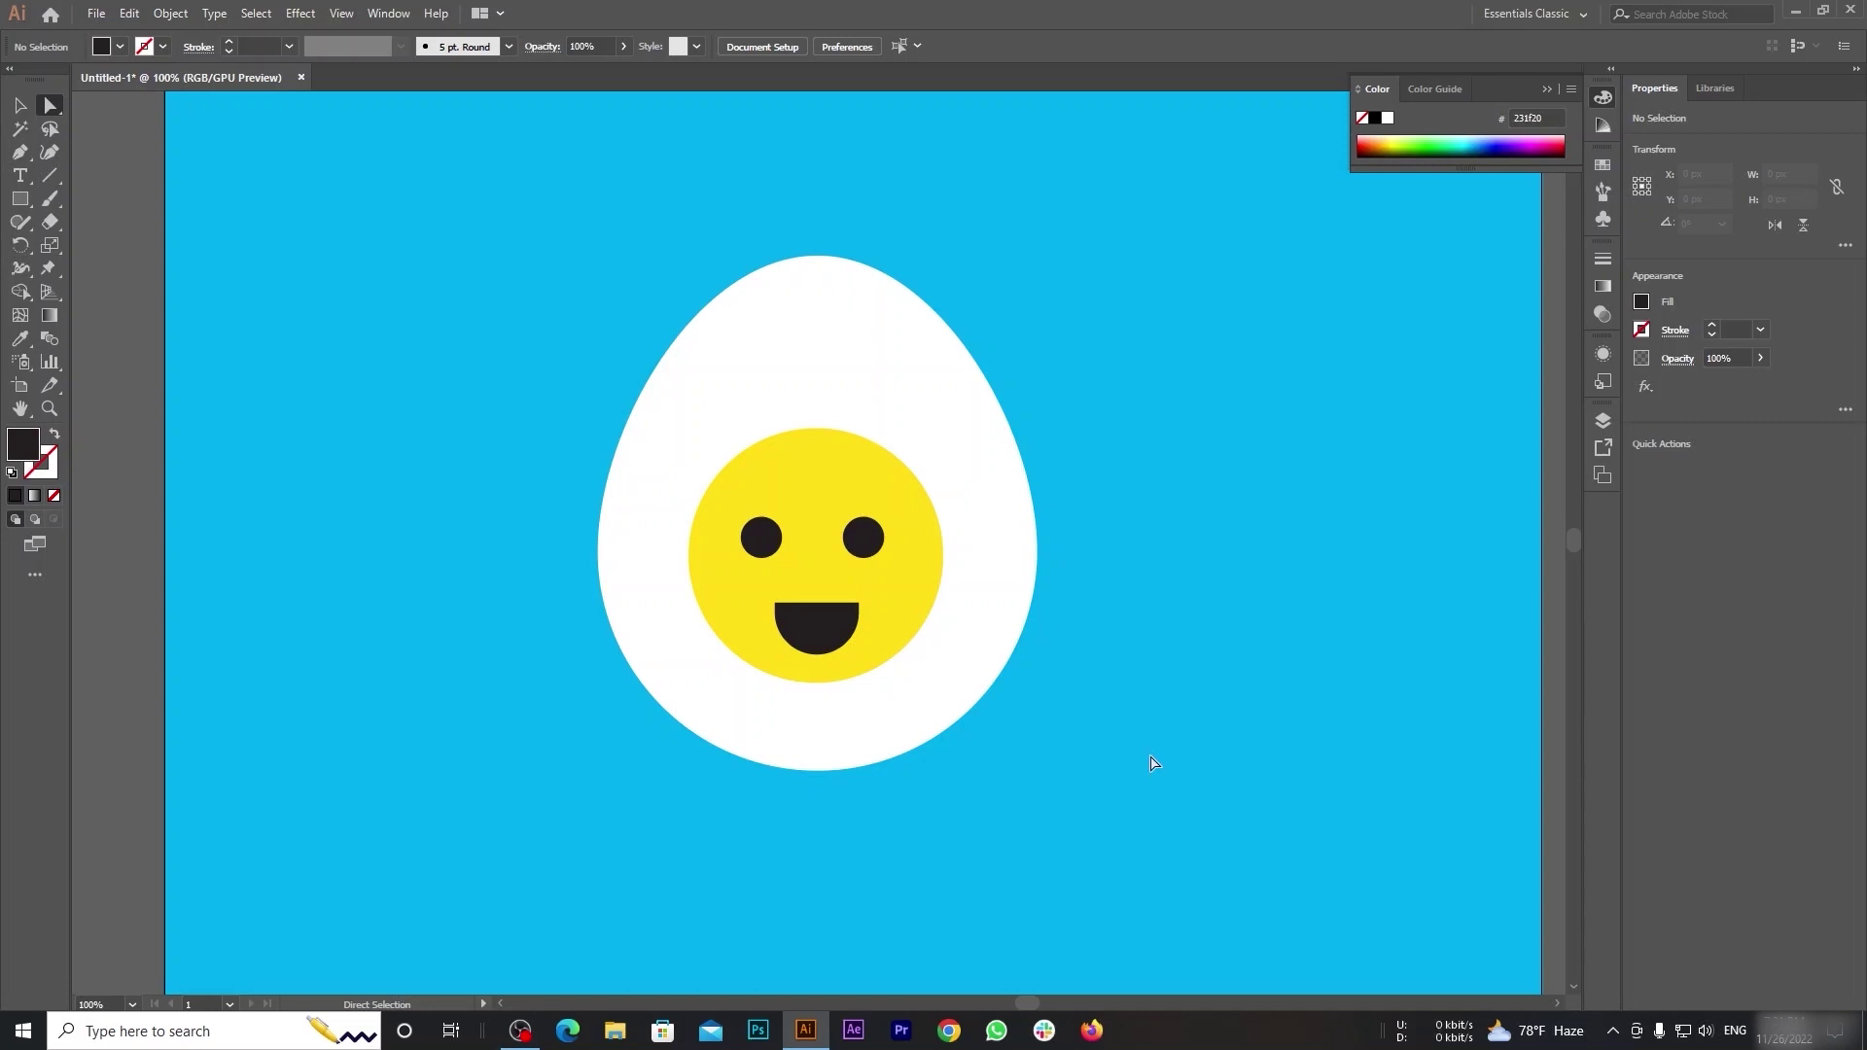
# Draw a small orange-red ellipse inside the mouth as the tongue.
pyautogui.rightClick(19, 198)
pyautogui.click(97, 245)
pyautogui.moveTo(792, 619); pyautogui.dragTo(844, 639)
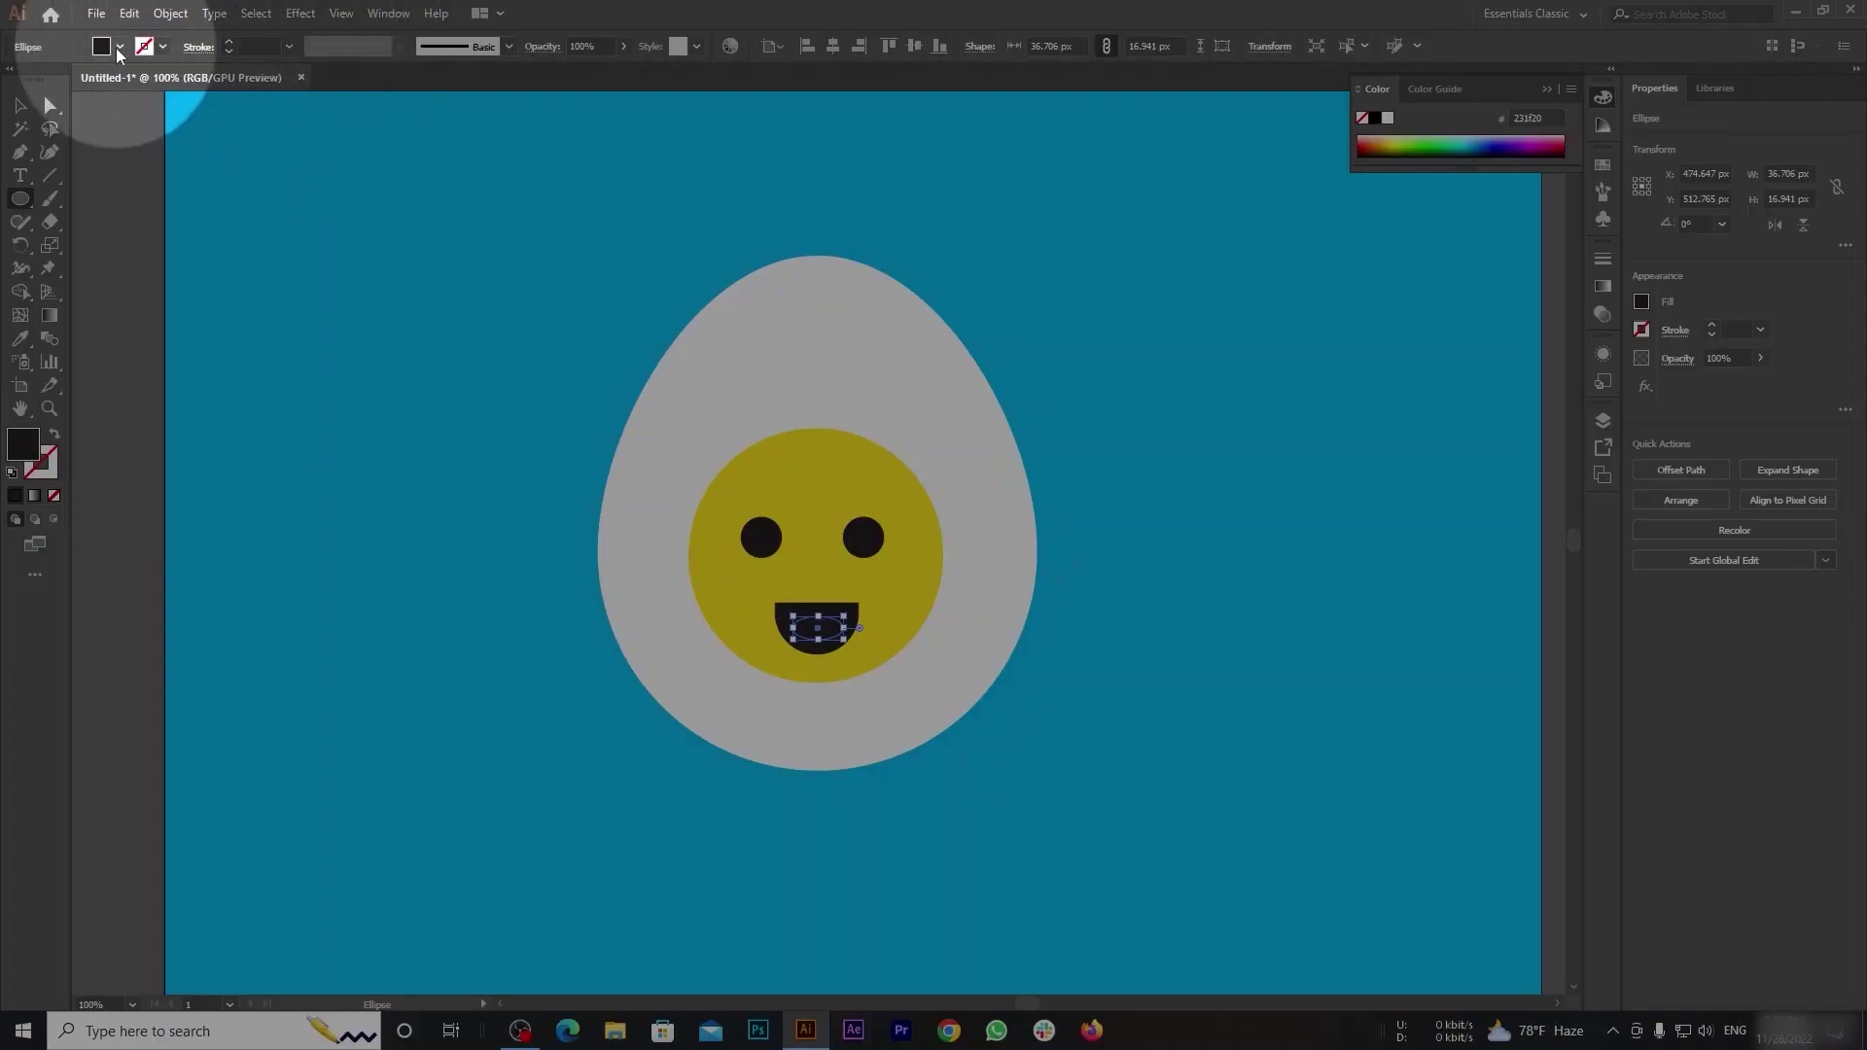
pyautogui.click(119, 46)
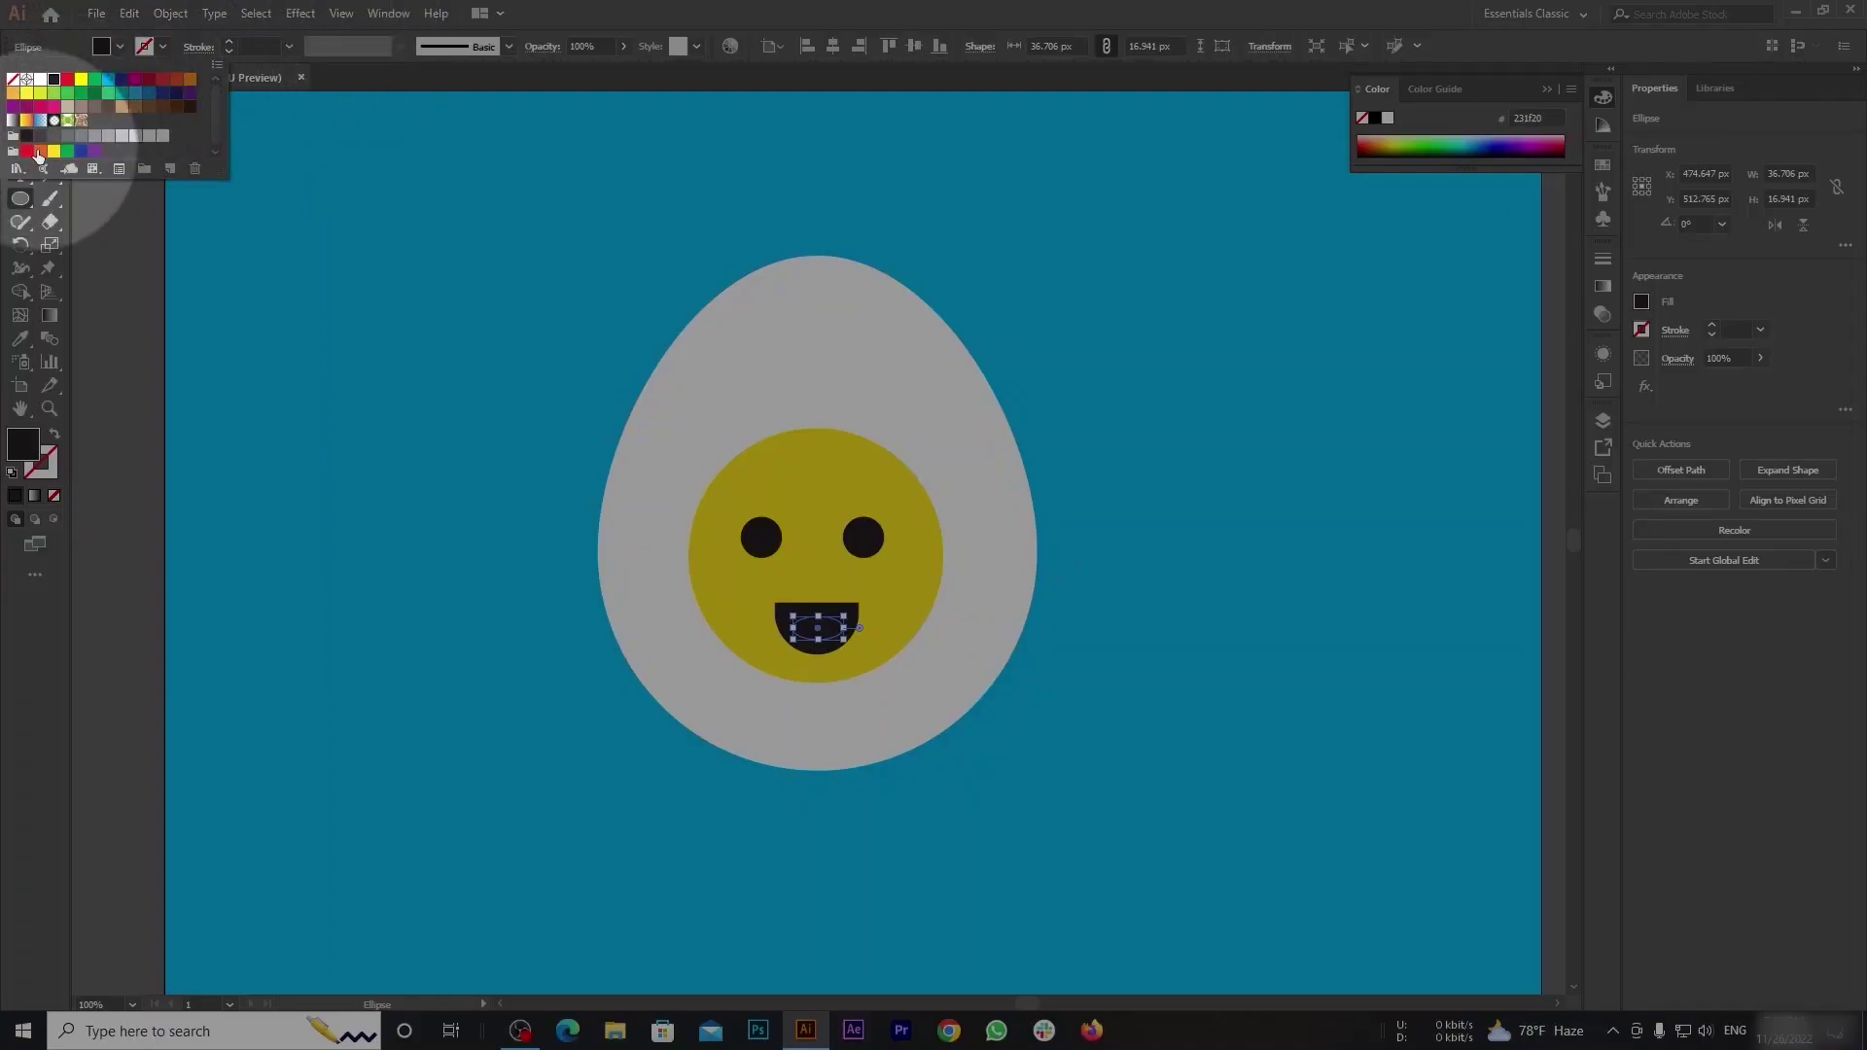
pyautogui.click(39, 152)
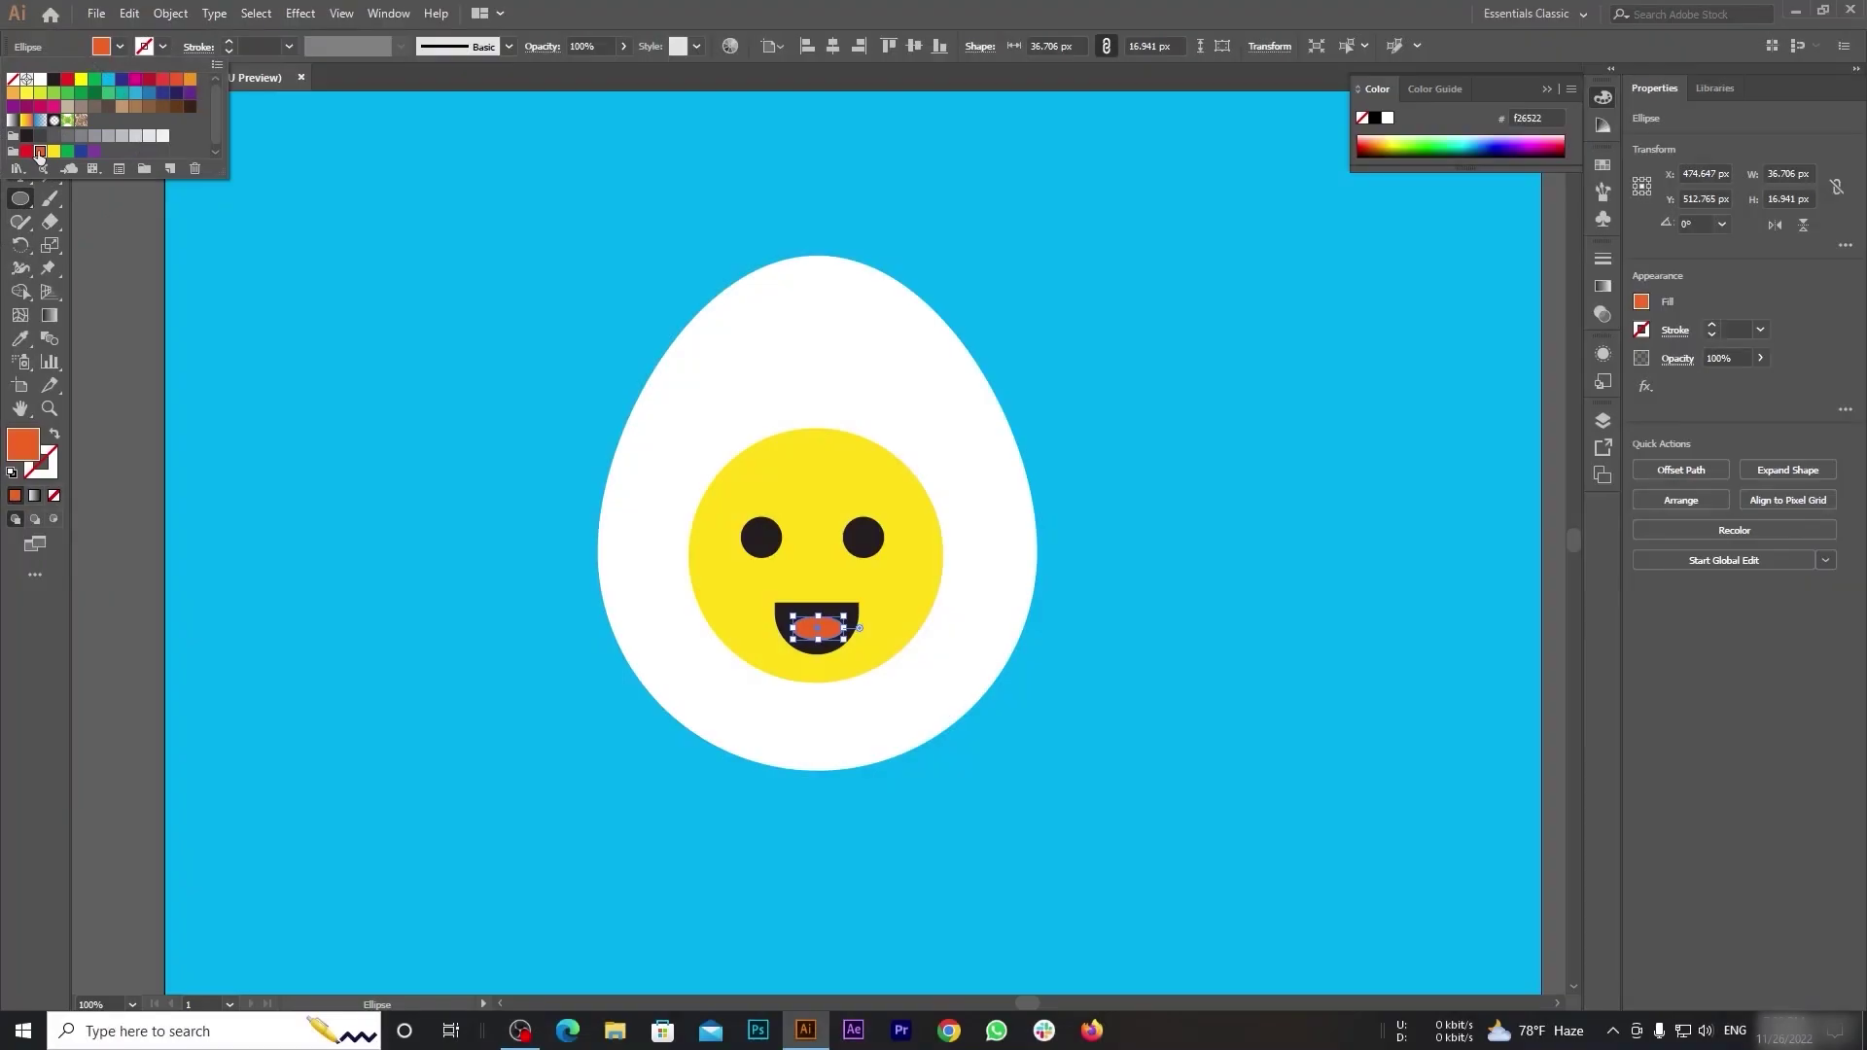
# Shrink the left eye slightly around its centre and clear the selection.
pyautogui.click(761, 537)
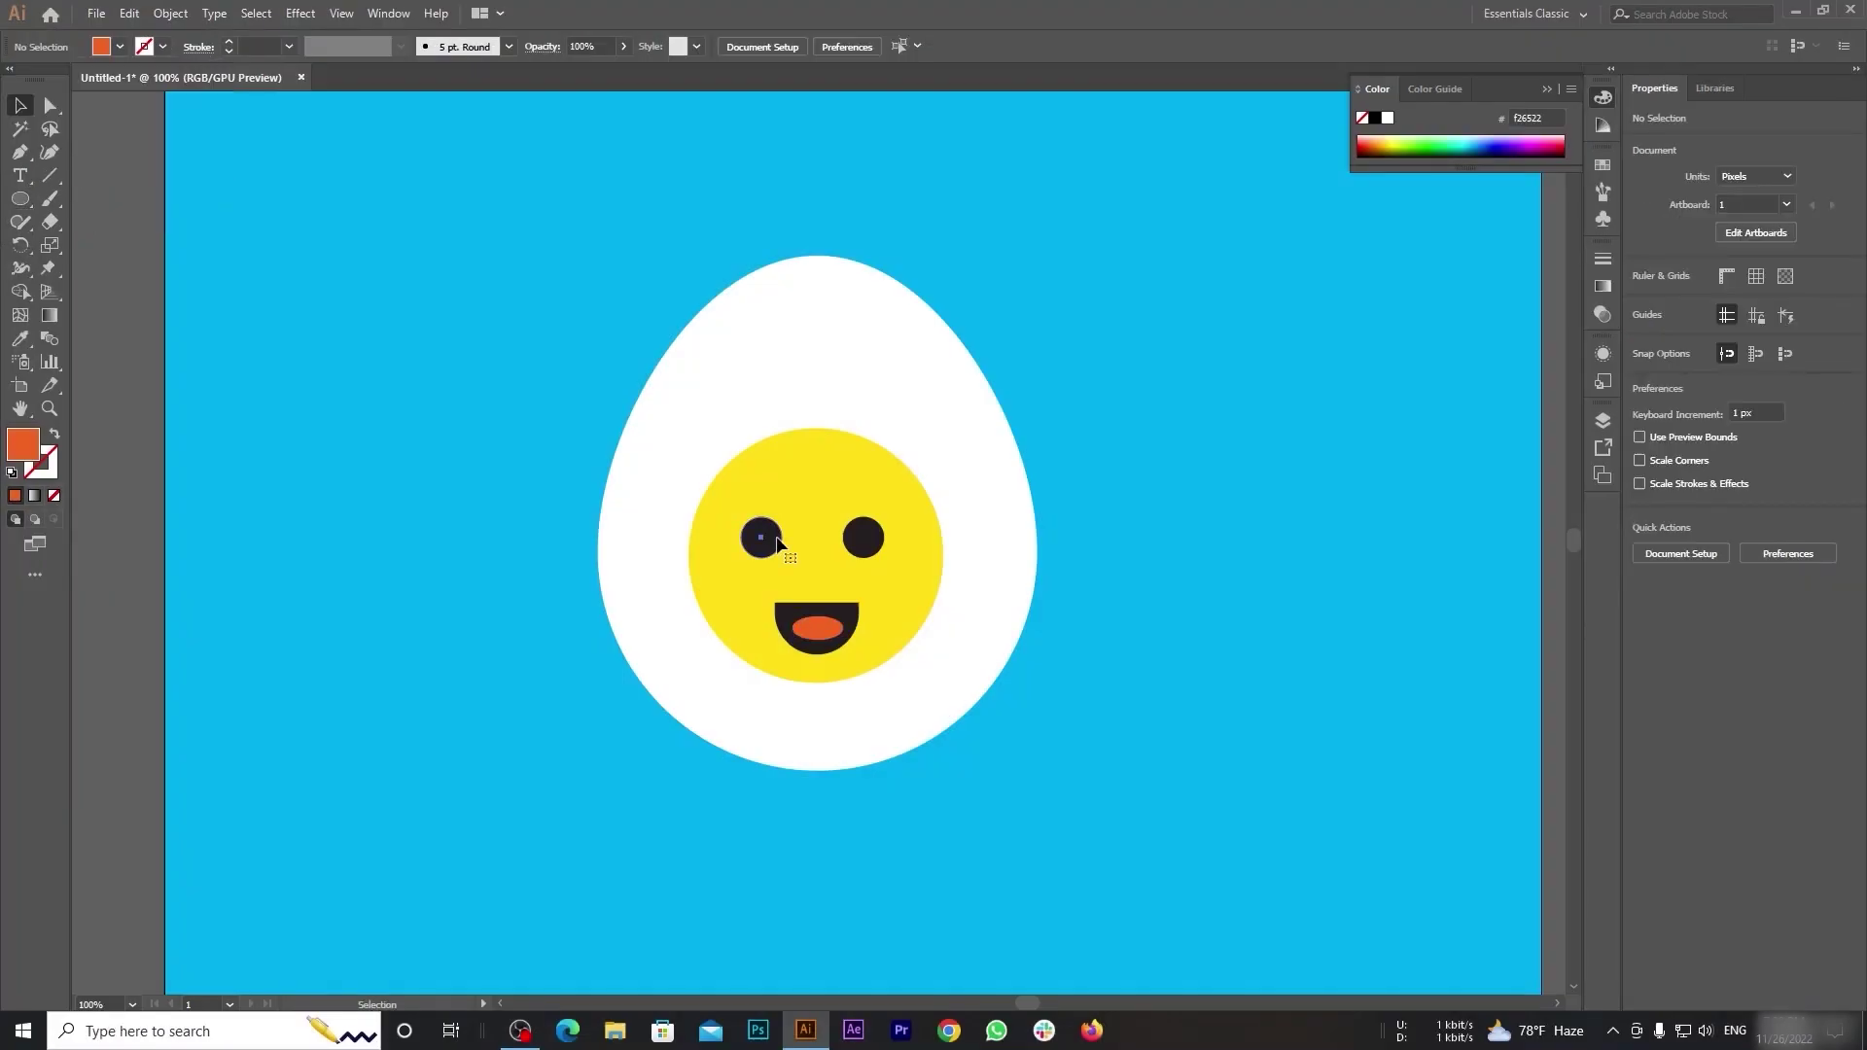
pyautogui.moveTo(790, 538); pyautogui.dragTo(781, 538)
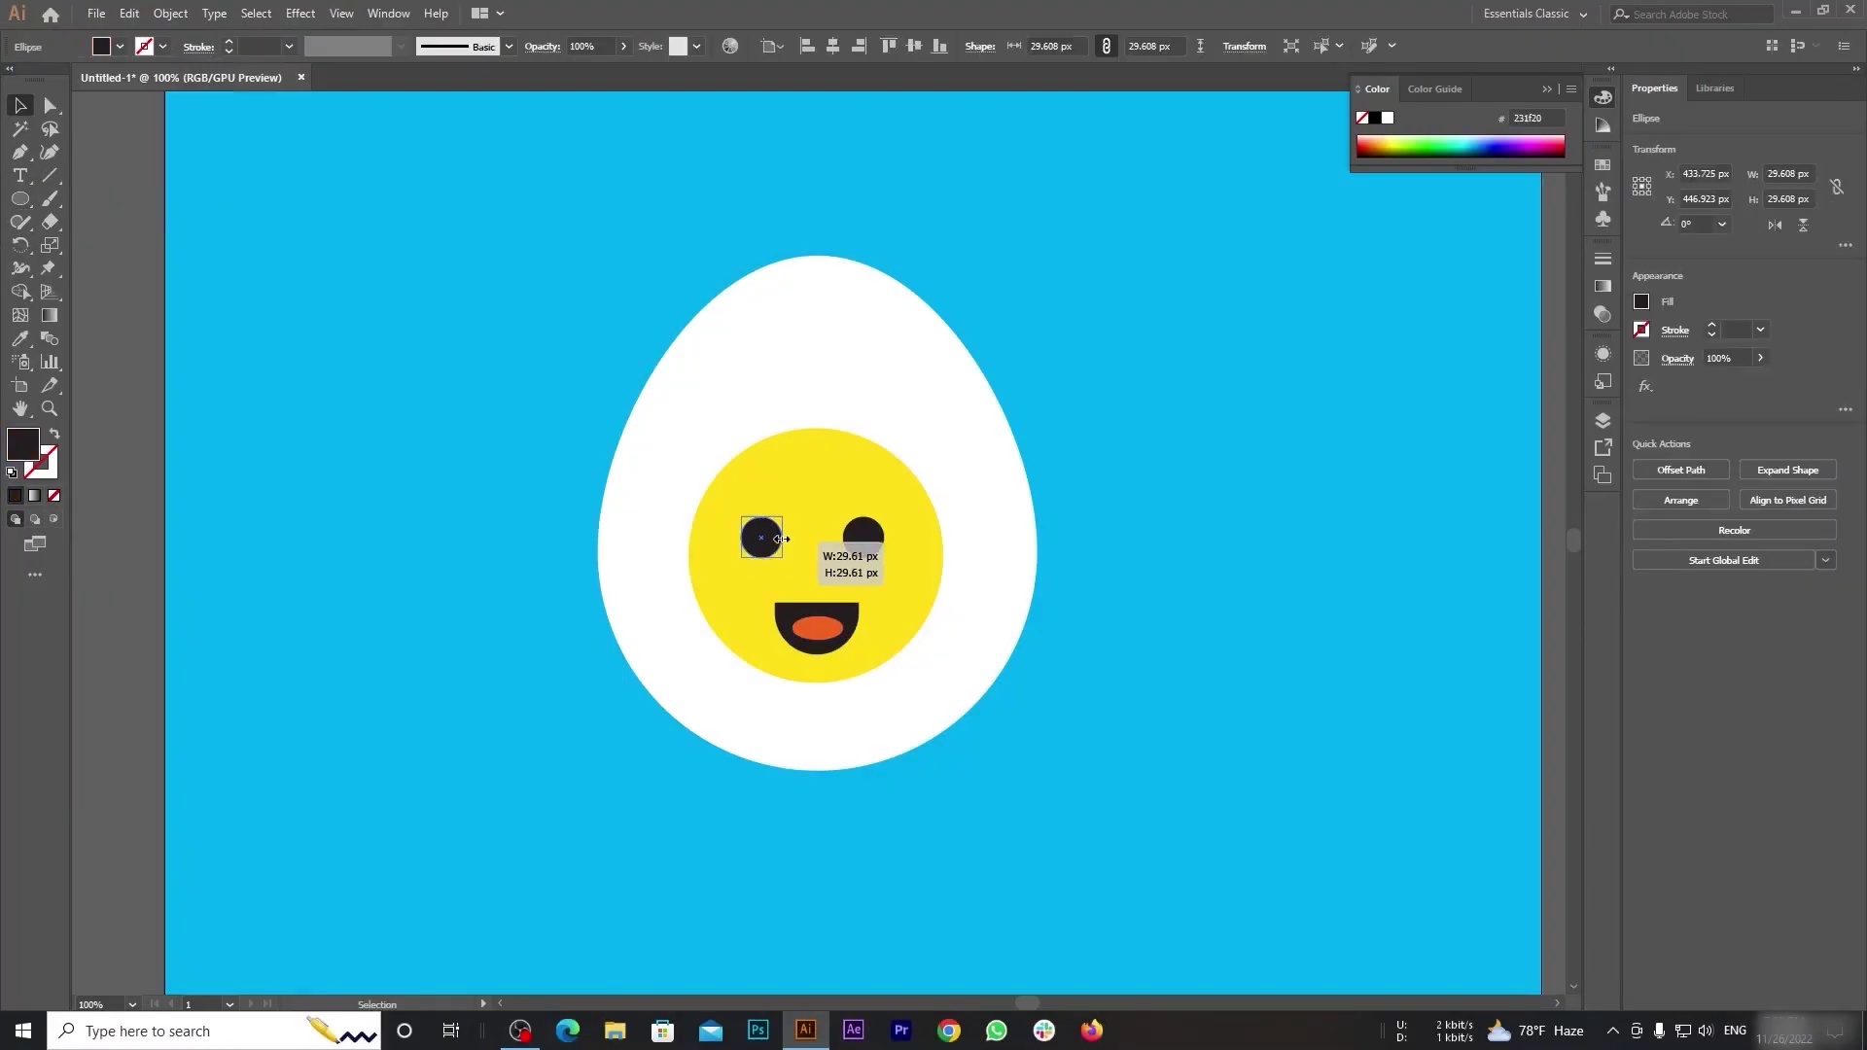
pyautogui.hotkey('ctrl', 'shift', 'a')
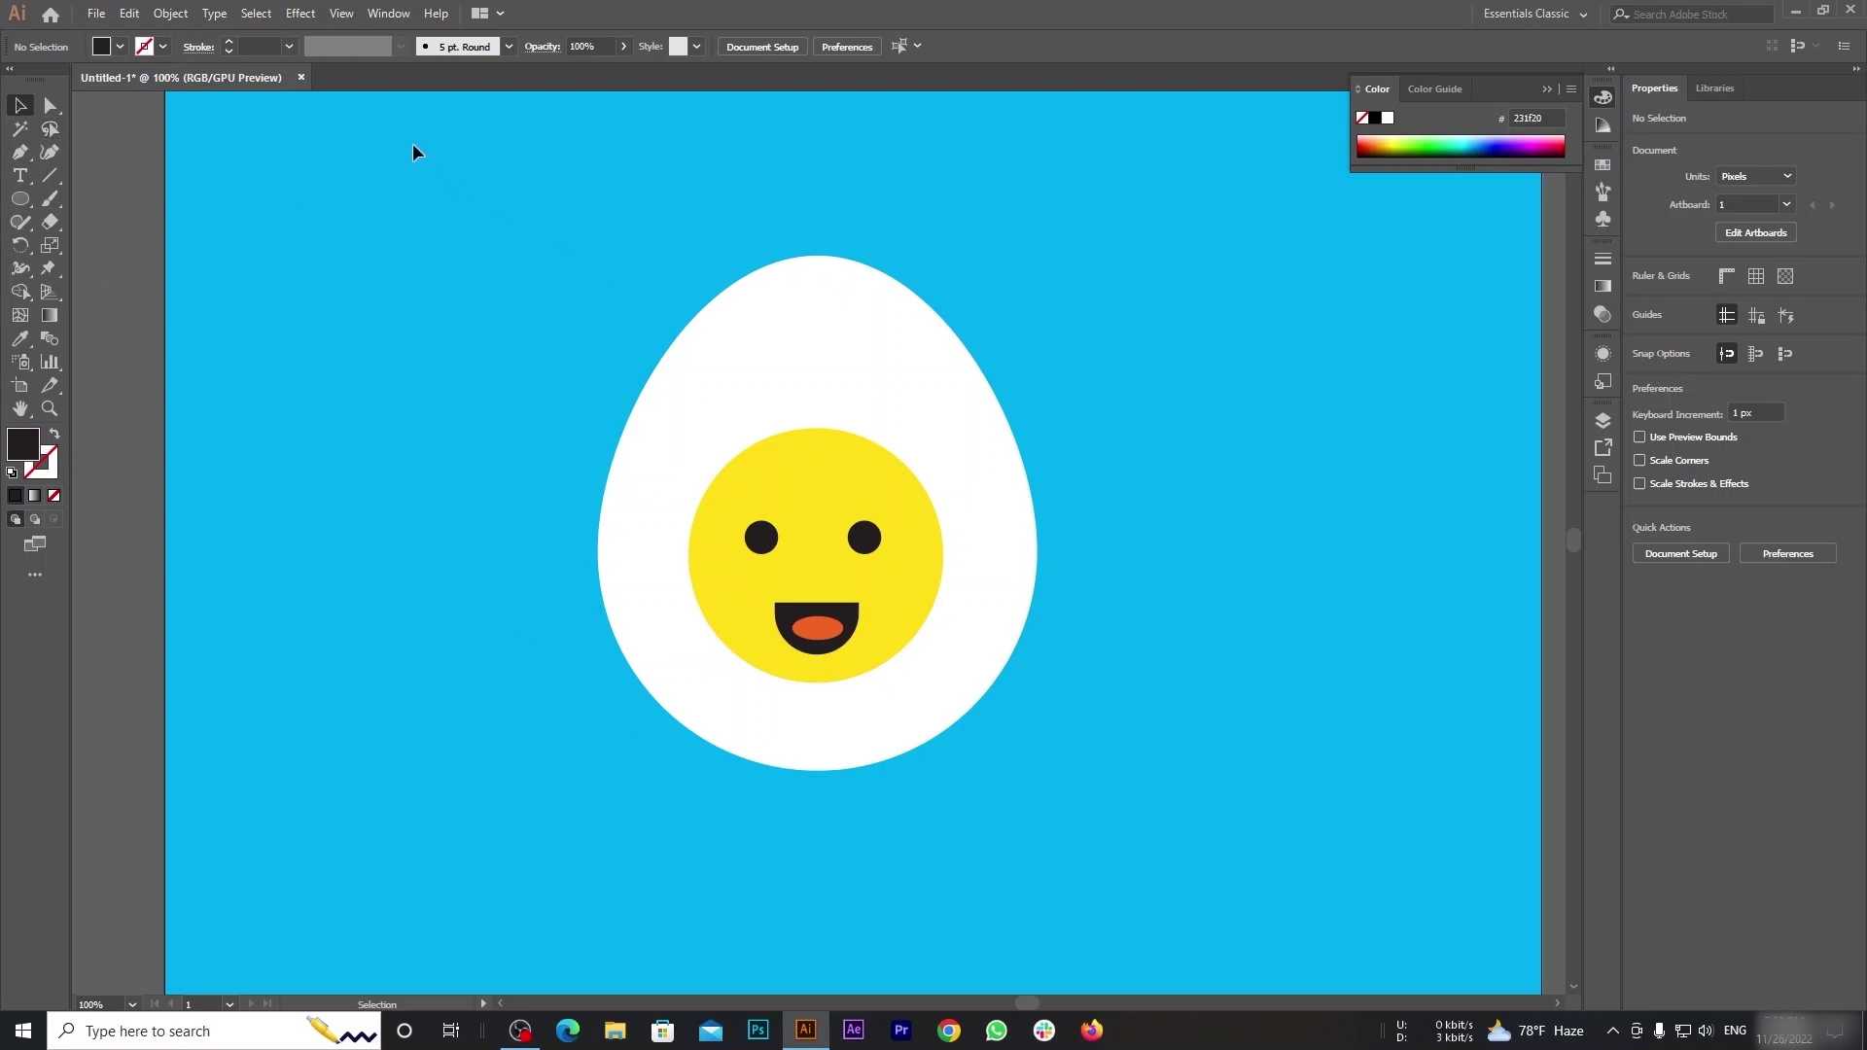
# Move the egg artwork left and place a duplicate of it to the right.
pyautogui.hotkey('ctrl', 'a')
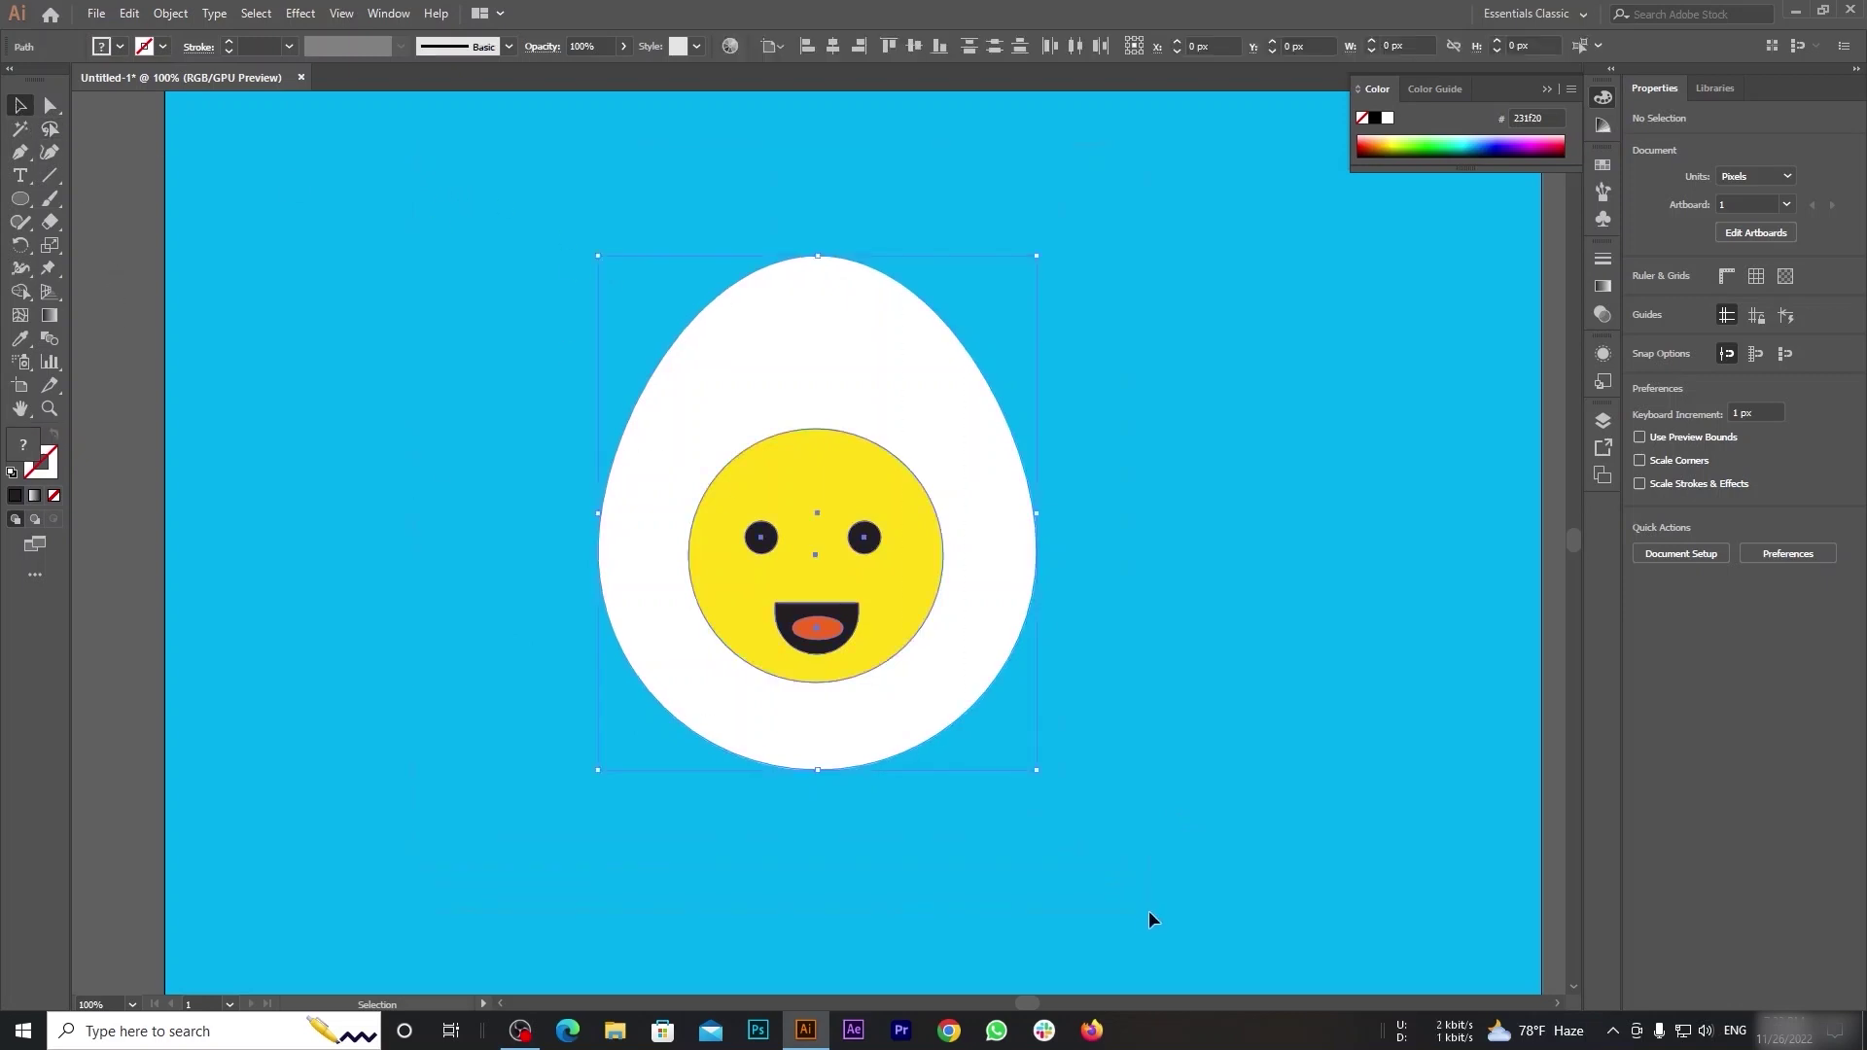
pyautogui.moveTo(971, 609); pyautogui.dragTo(766, 605)
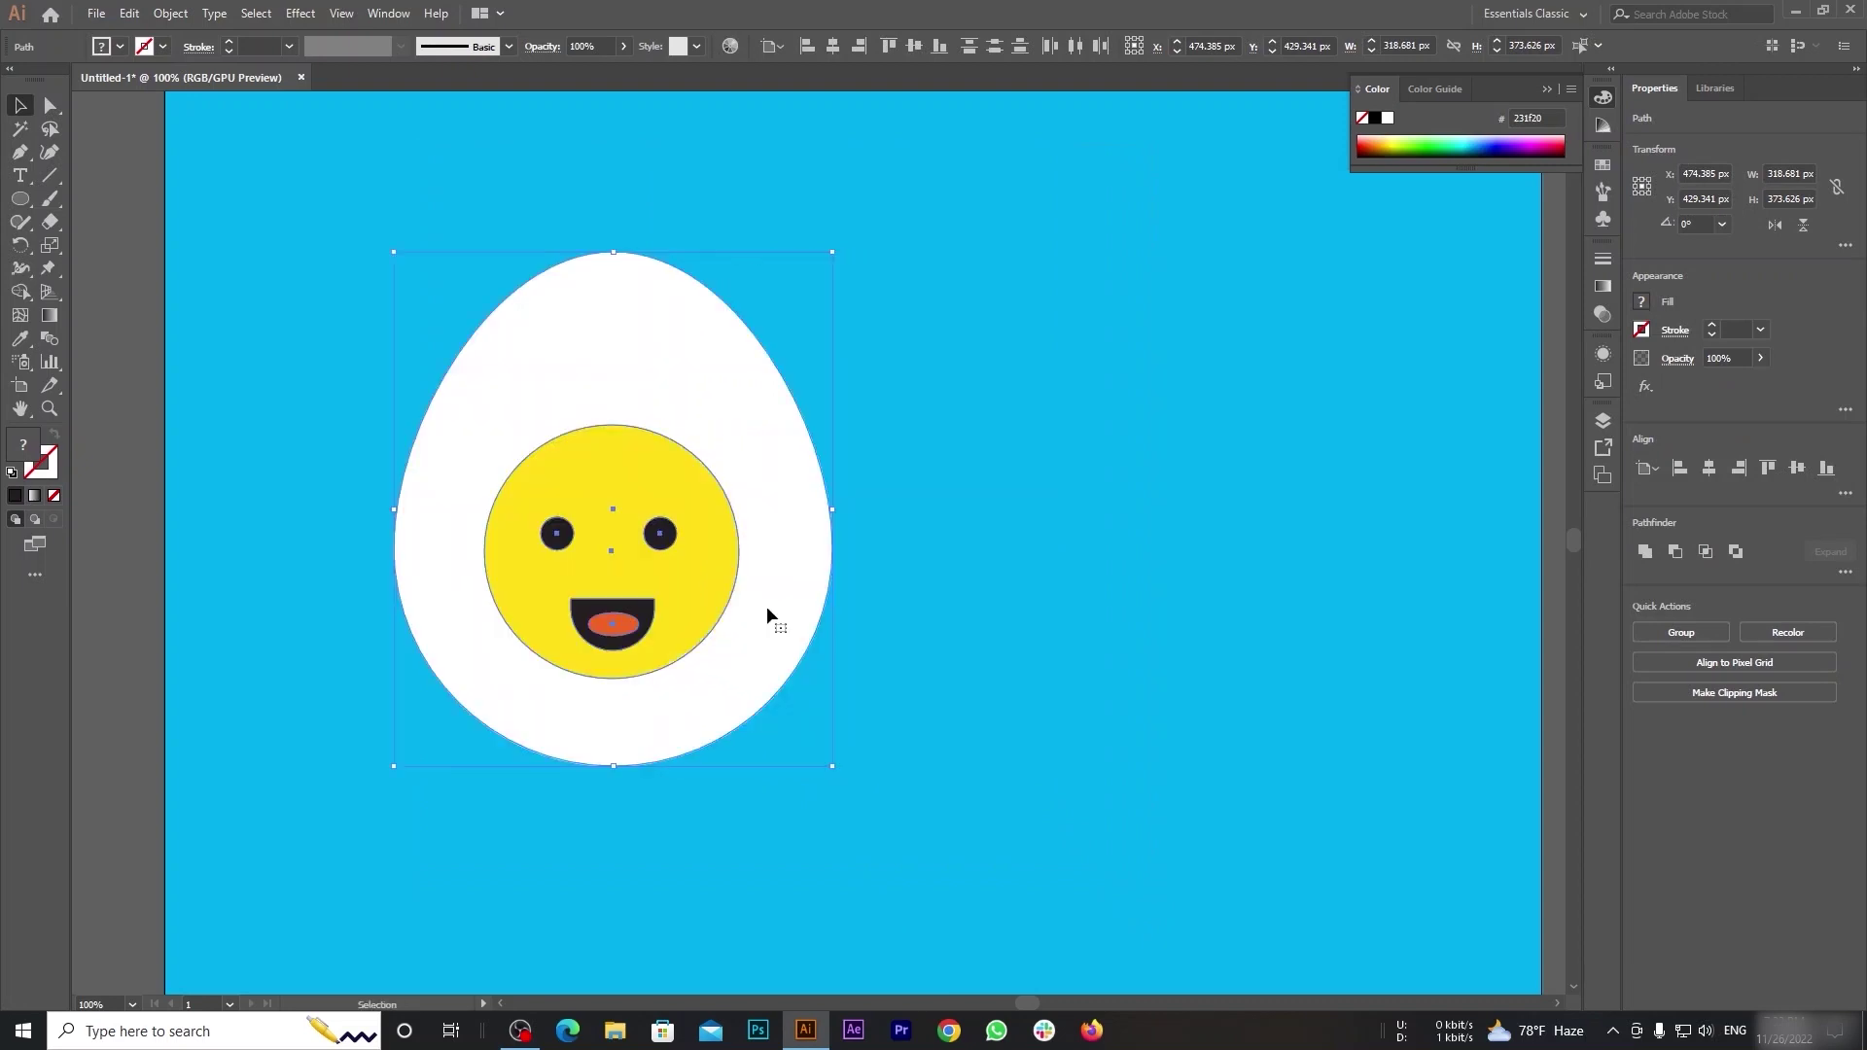
pyautogui.moveTo(1161, 662); pyautogui.dragTo(1002, 665)
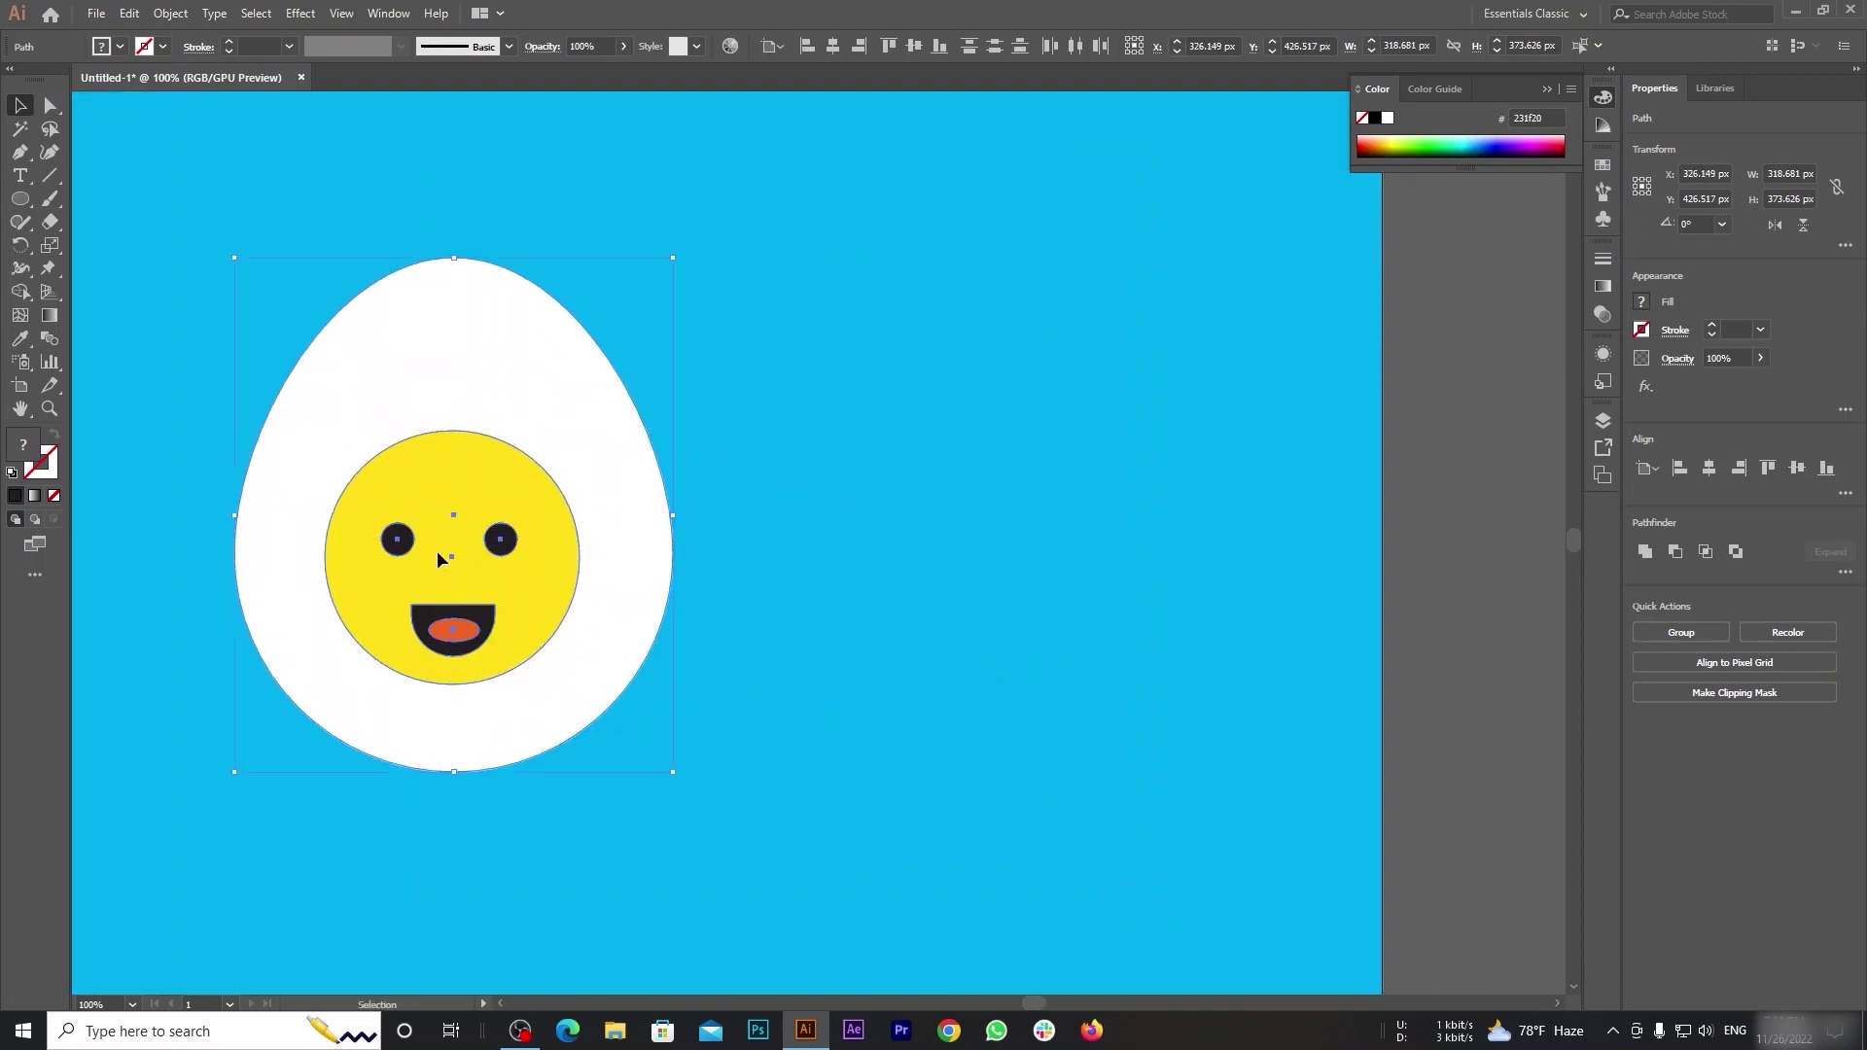
pyautogui.moveTo(437, 553); pyautogui.dragTo(994, 572)
pyautogui.click(1432, 681)
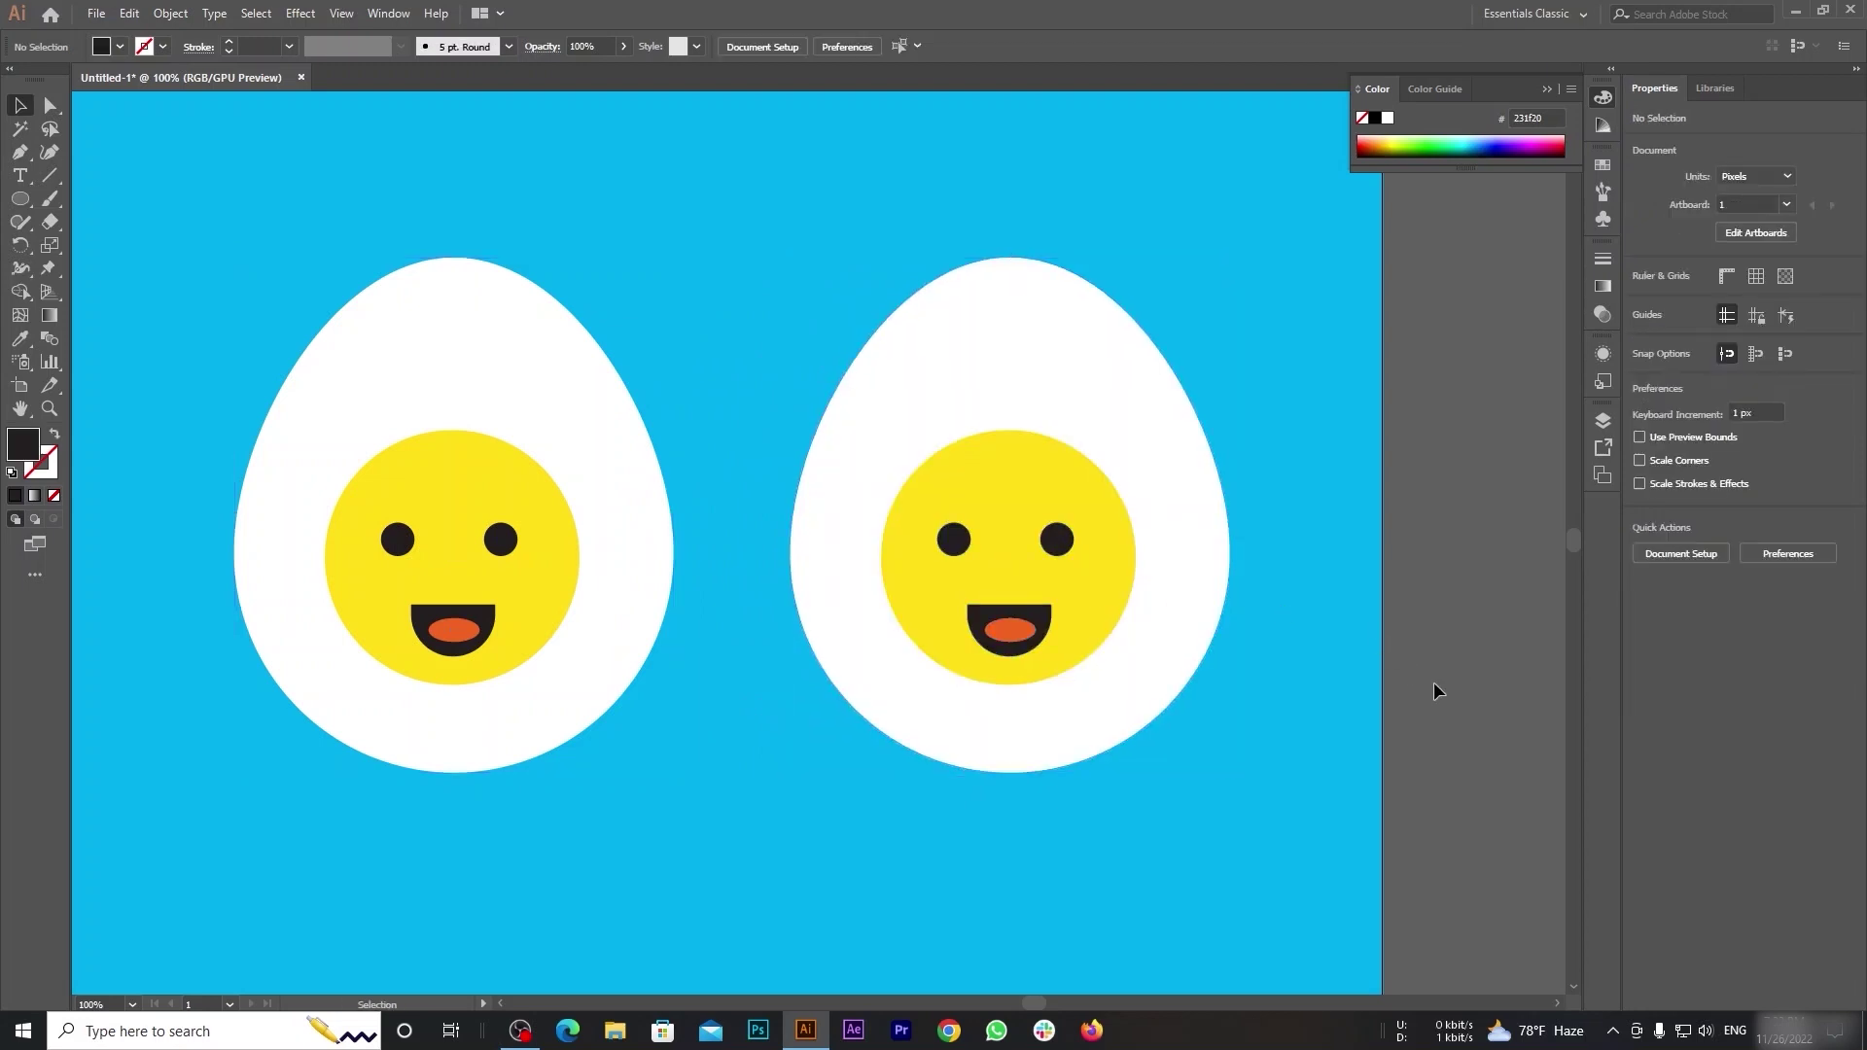
# Delete the tongue and the mouth from the right-hand egg.
pyautogui.moveTo(665, 798); pyautogui.dragTo(783, 437)
pyautogui.moveTo(784, 212); pyautogui.dragTo(1275, 844)
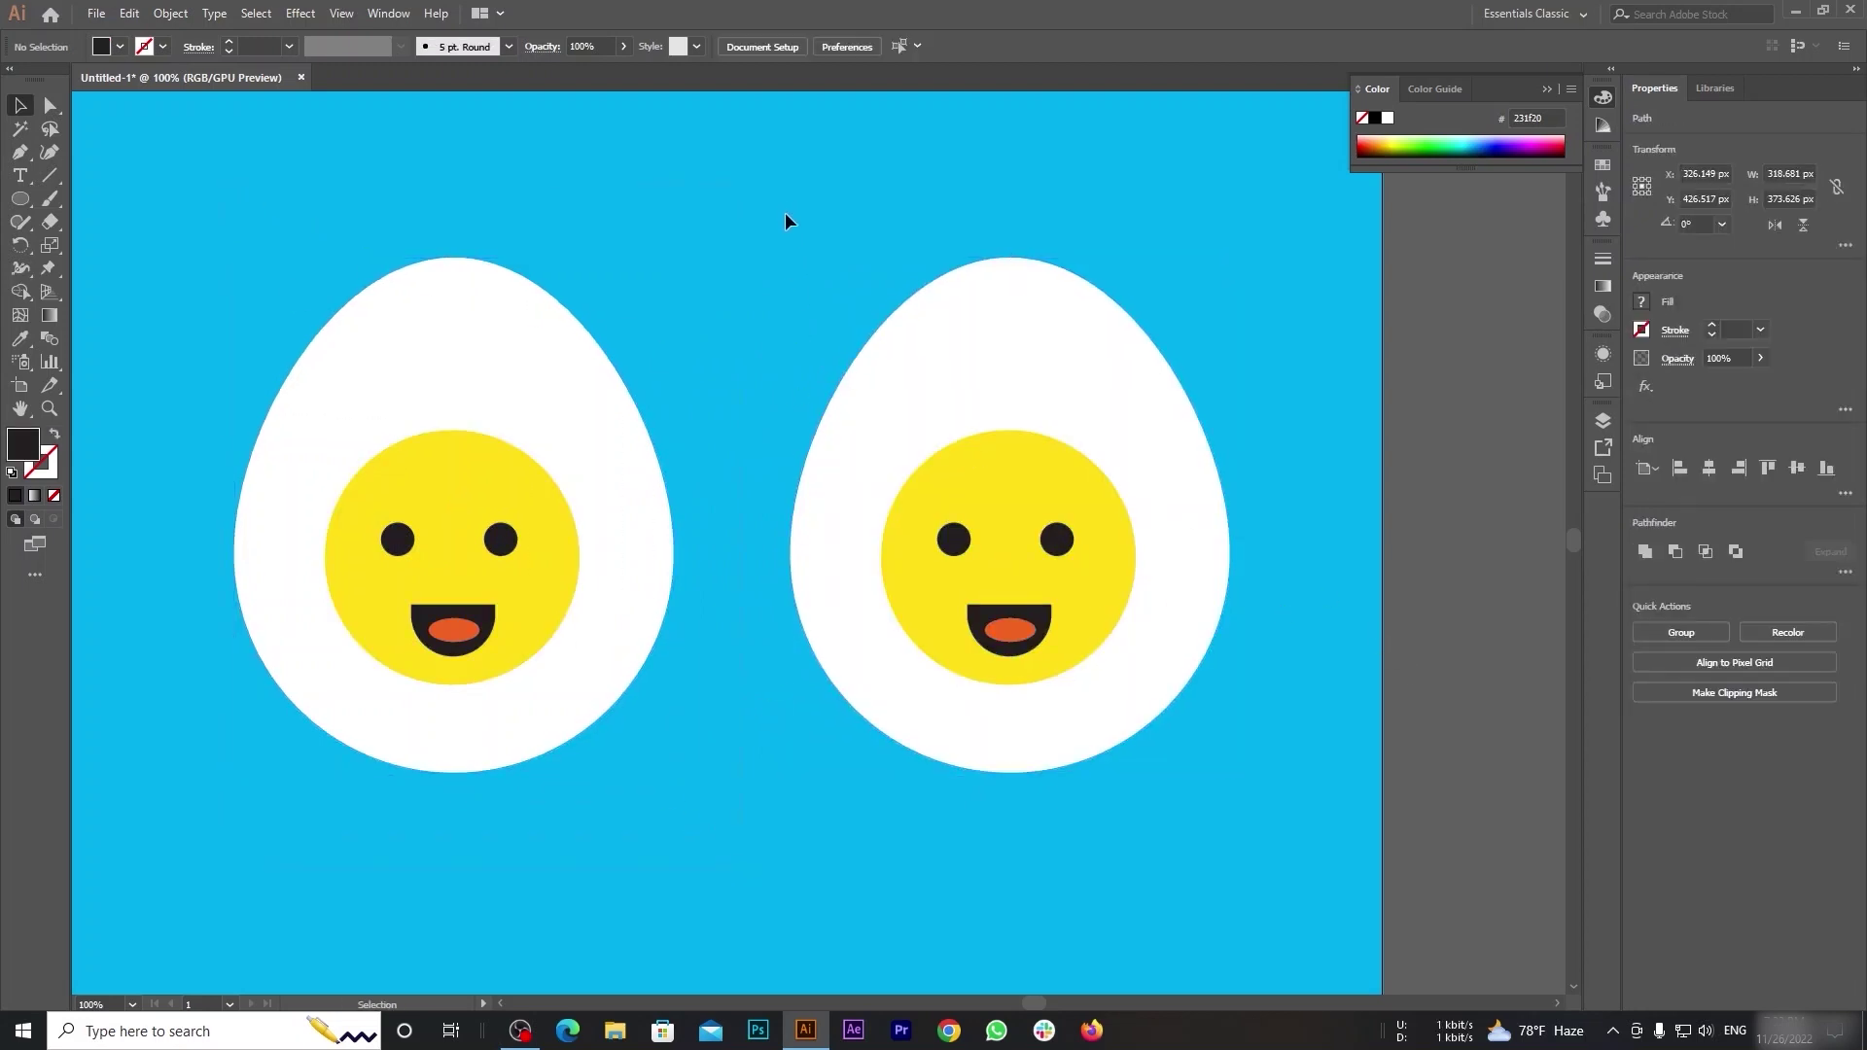
pyautogui.click(1359, 861)
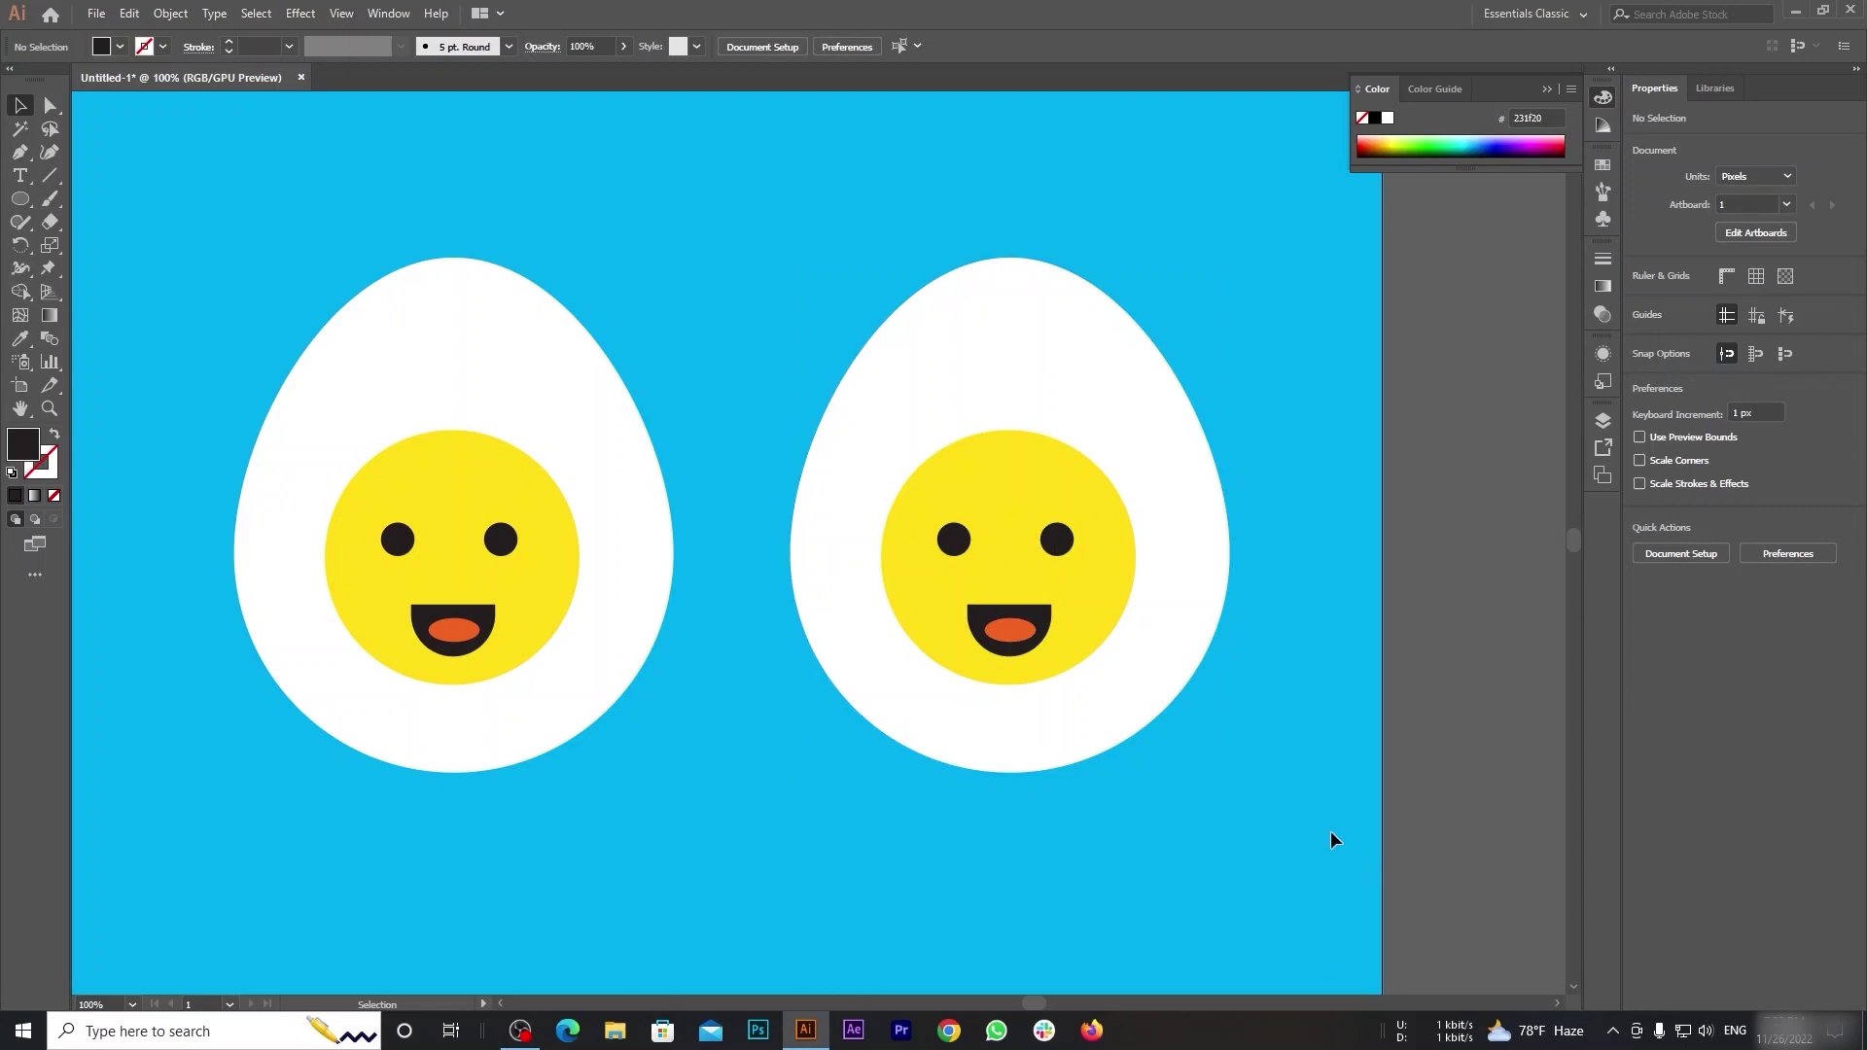
pyautogui.click(1024, 634)
pyautogui.press('Delete')
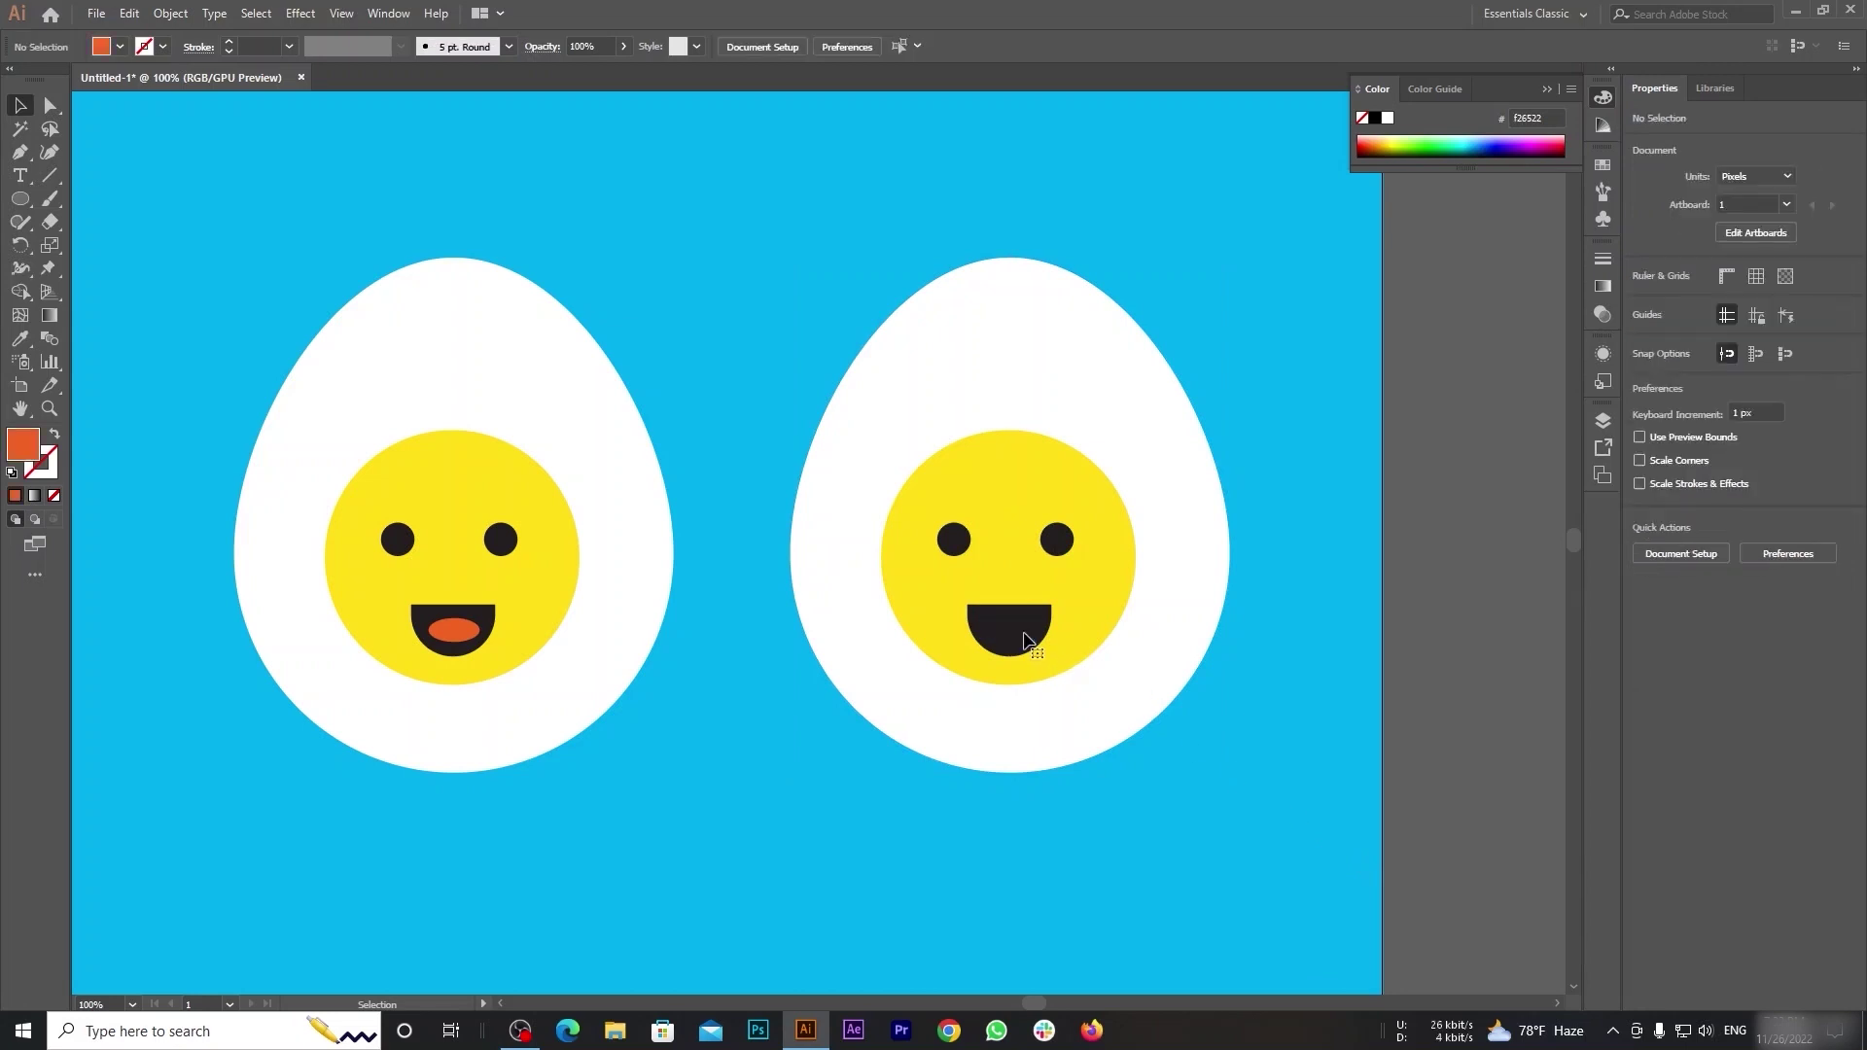
pyautogui.click(1025, 638)
pyautogui.press('Delete')
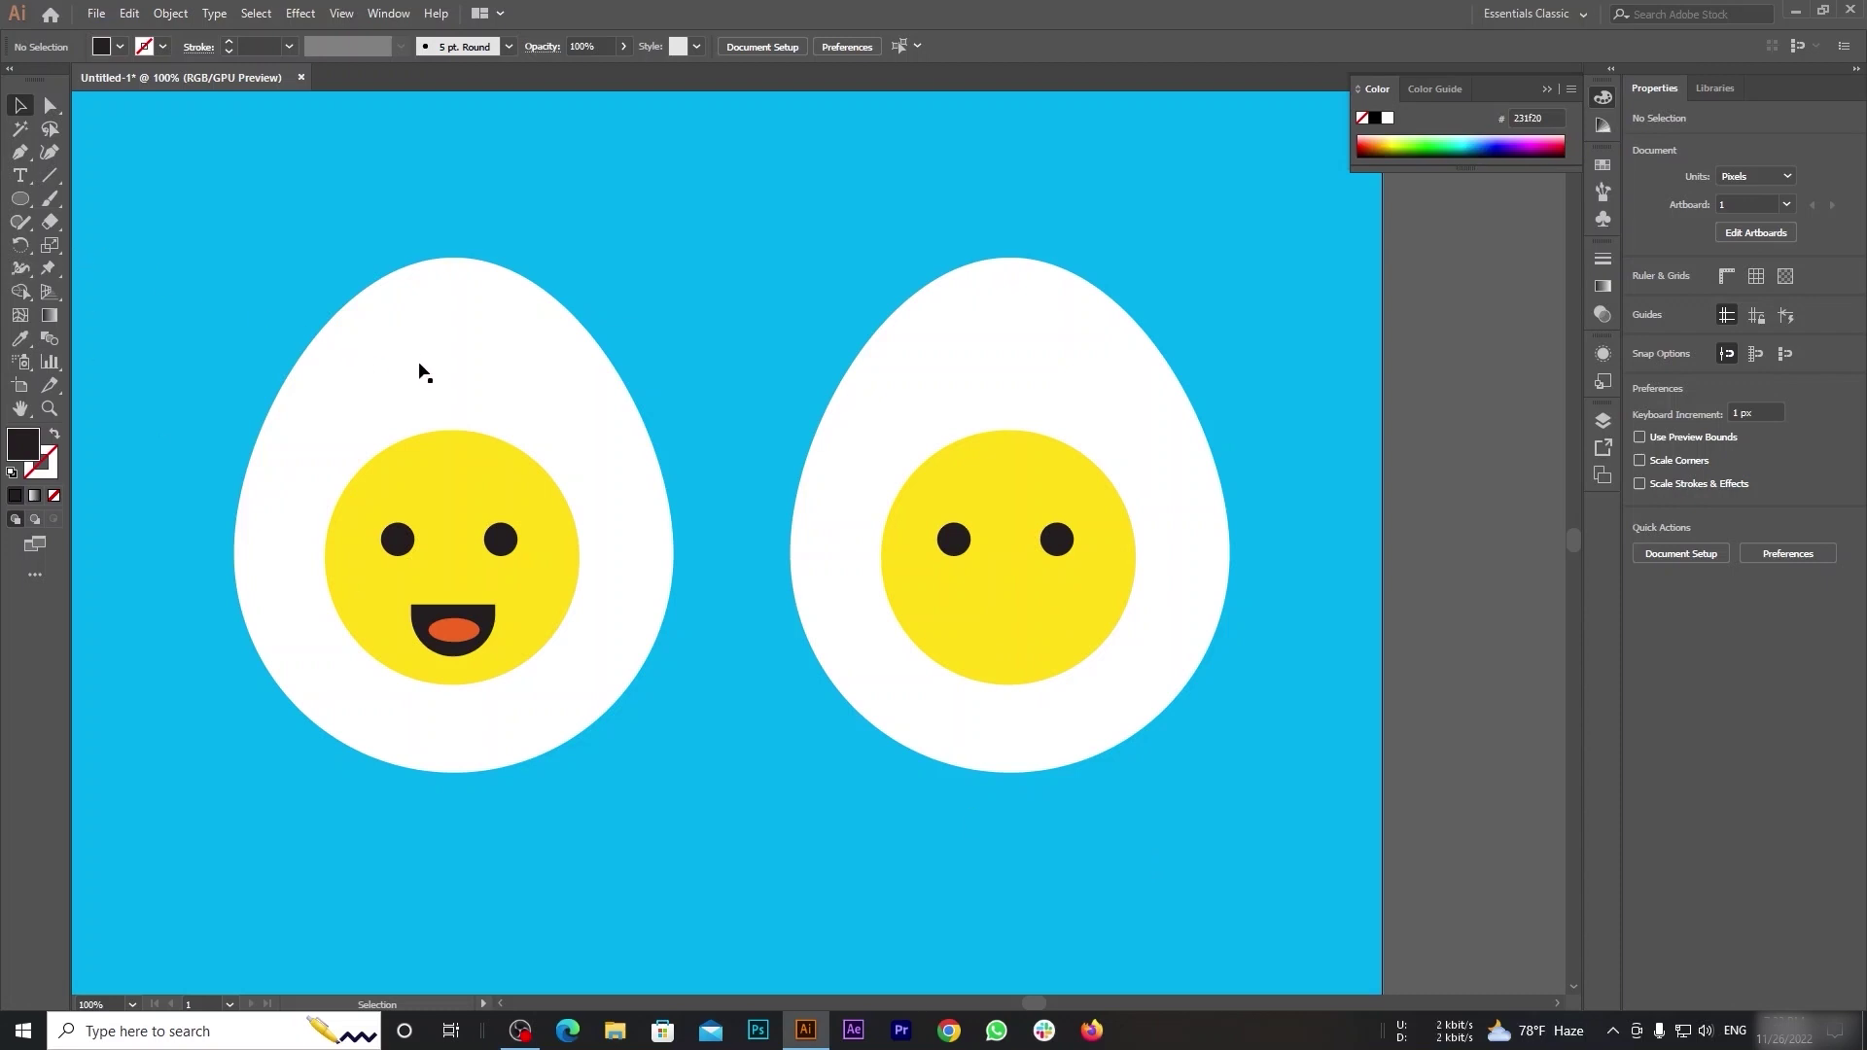
# Give the right yolk a thin flat mouth bar with a short vertical bar at its left end.
pyautogui.press('m')
pyautogui.moveTo(983, 587); pyautogui.dragTo(1061, 603)
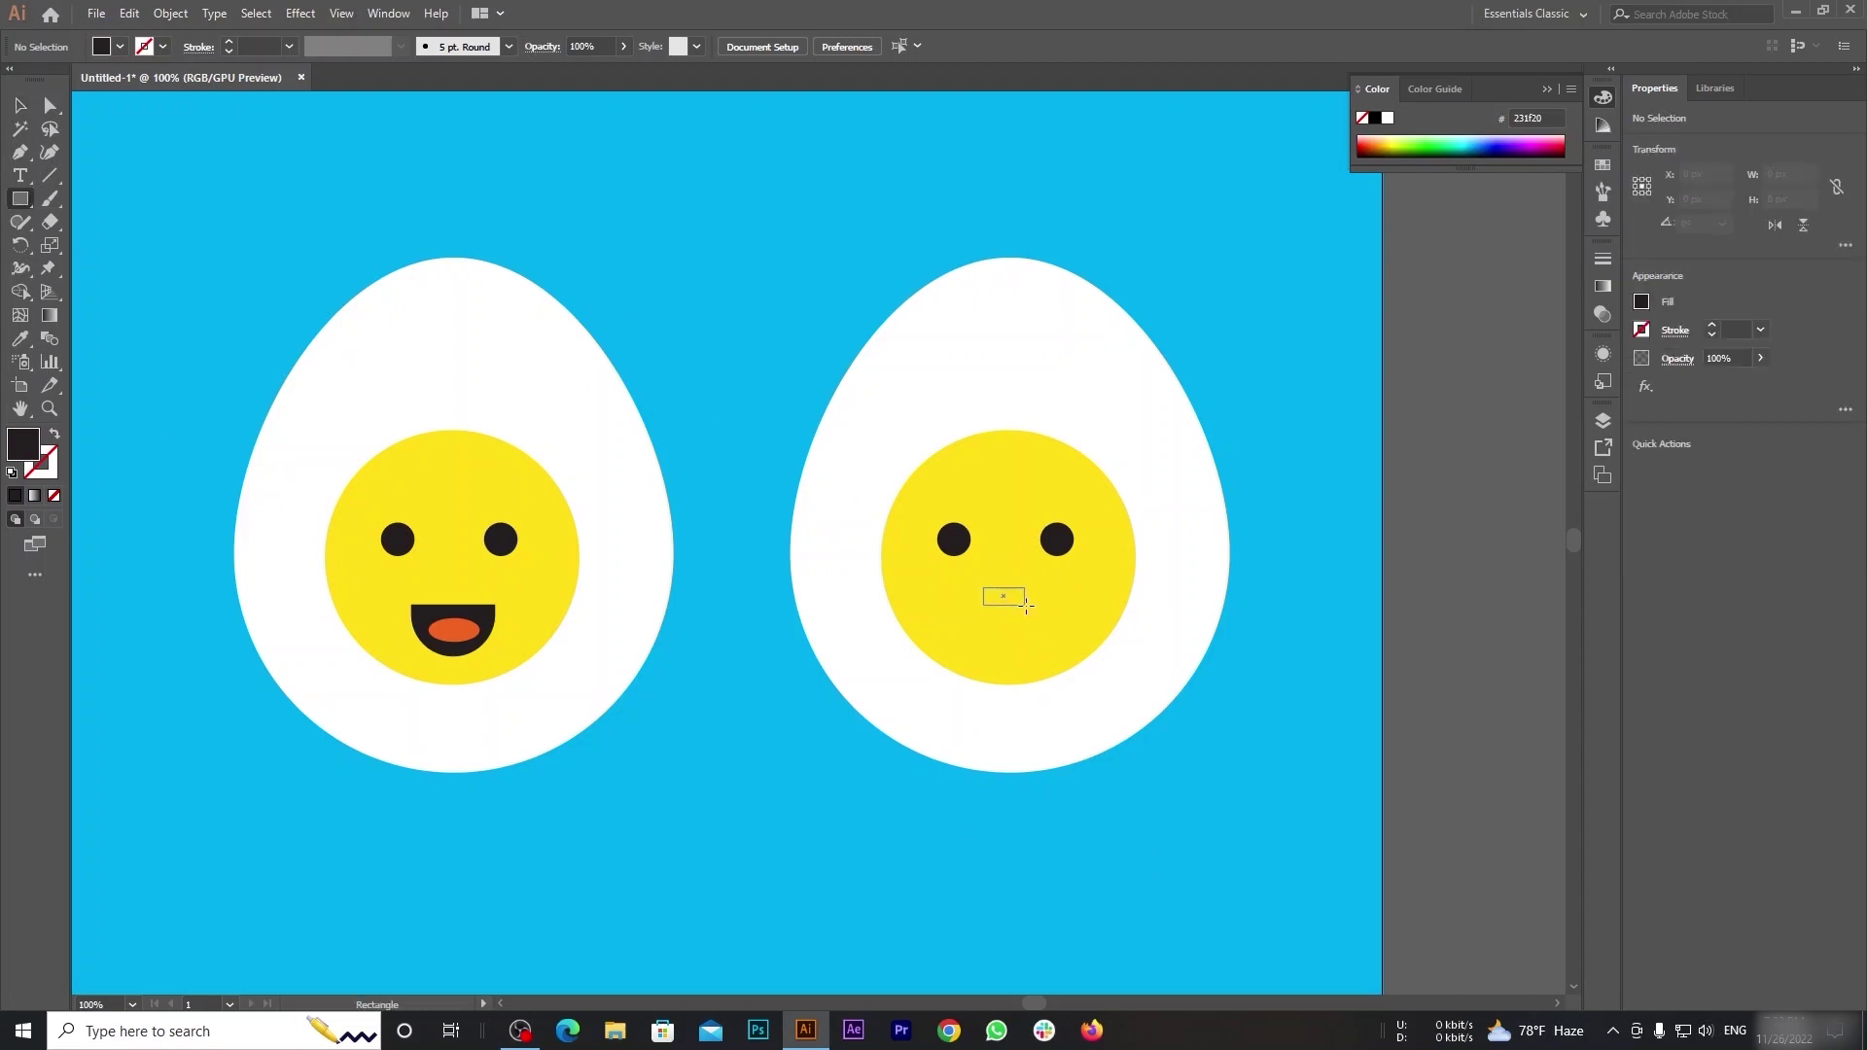
pyautogui.press('v')
pyautogui.click(696, 218)
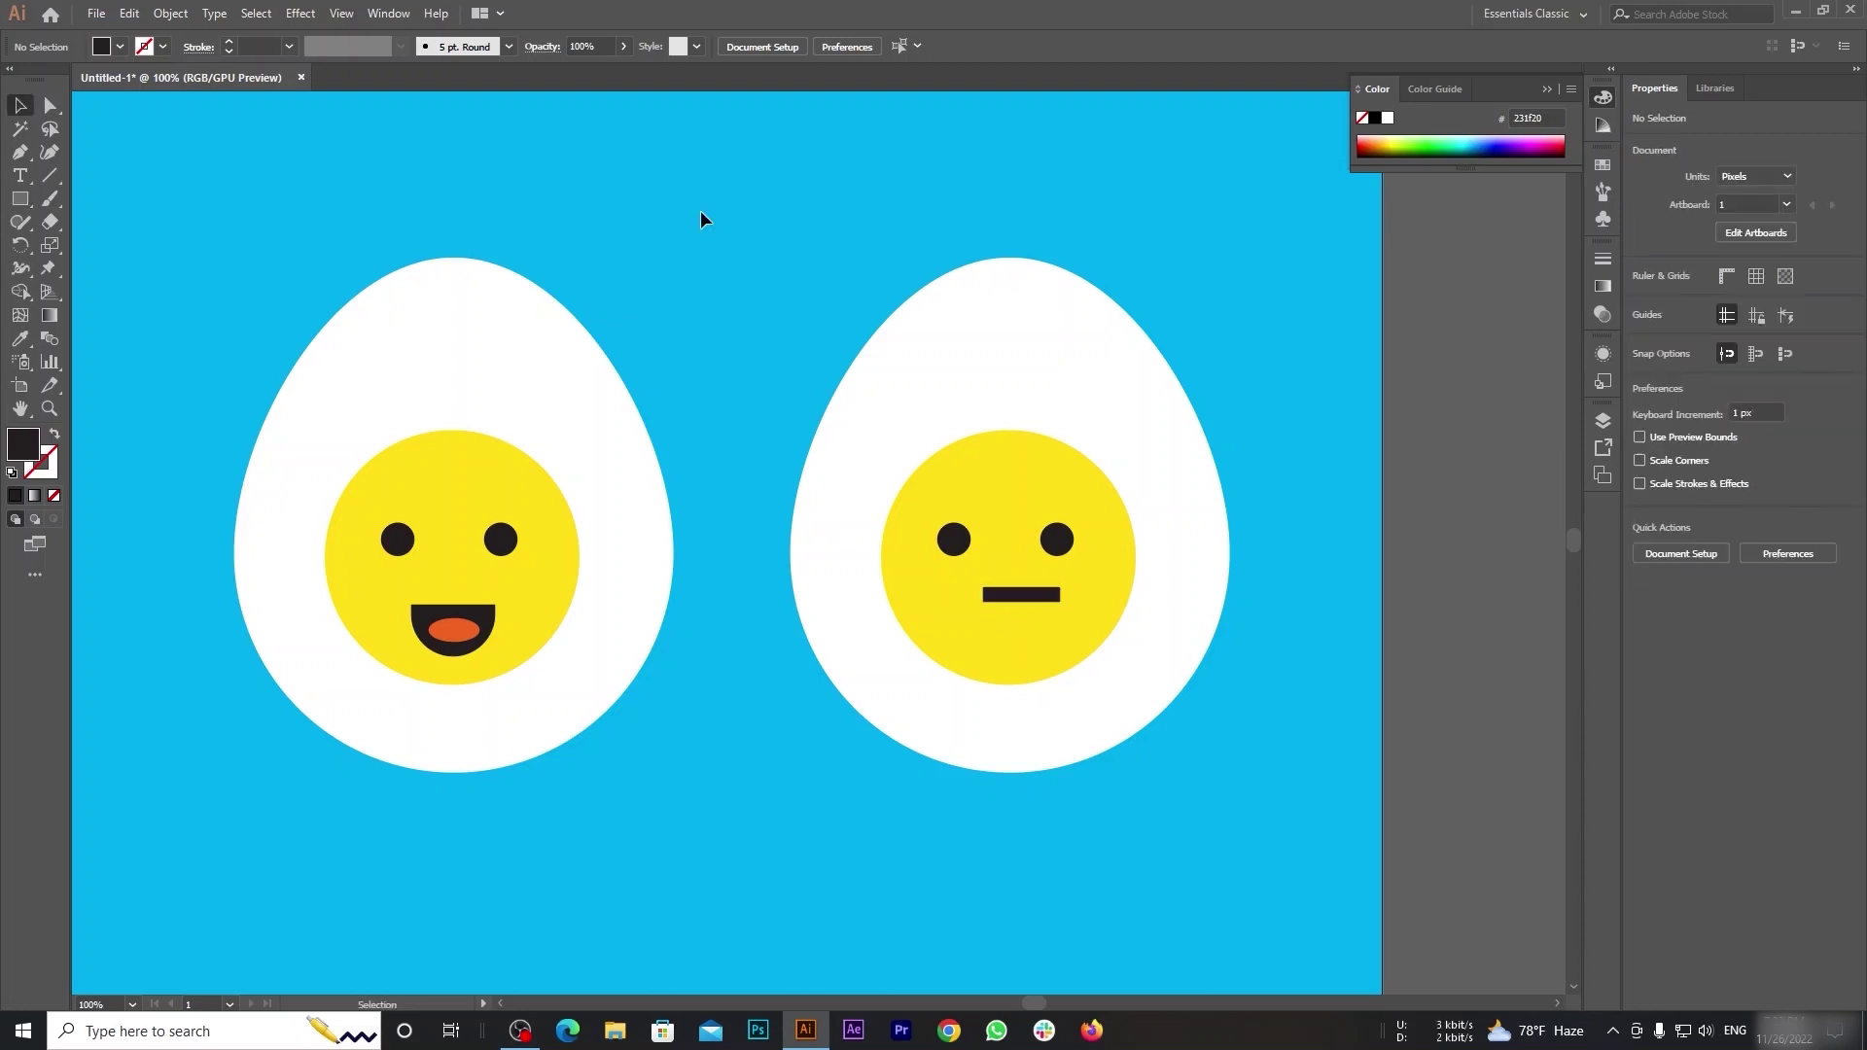
pyautogui.press('m')
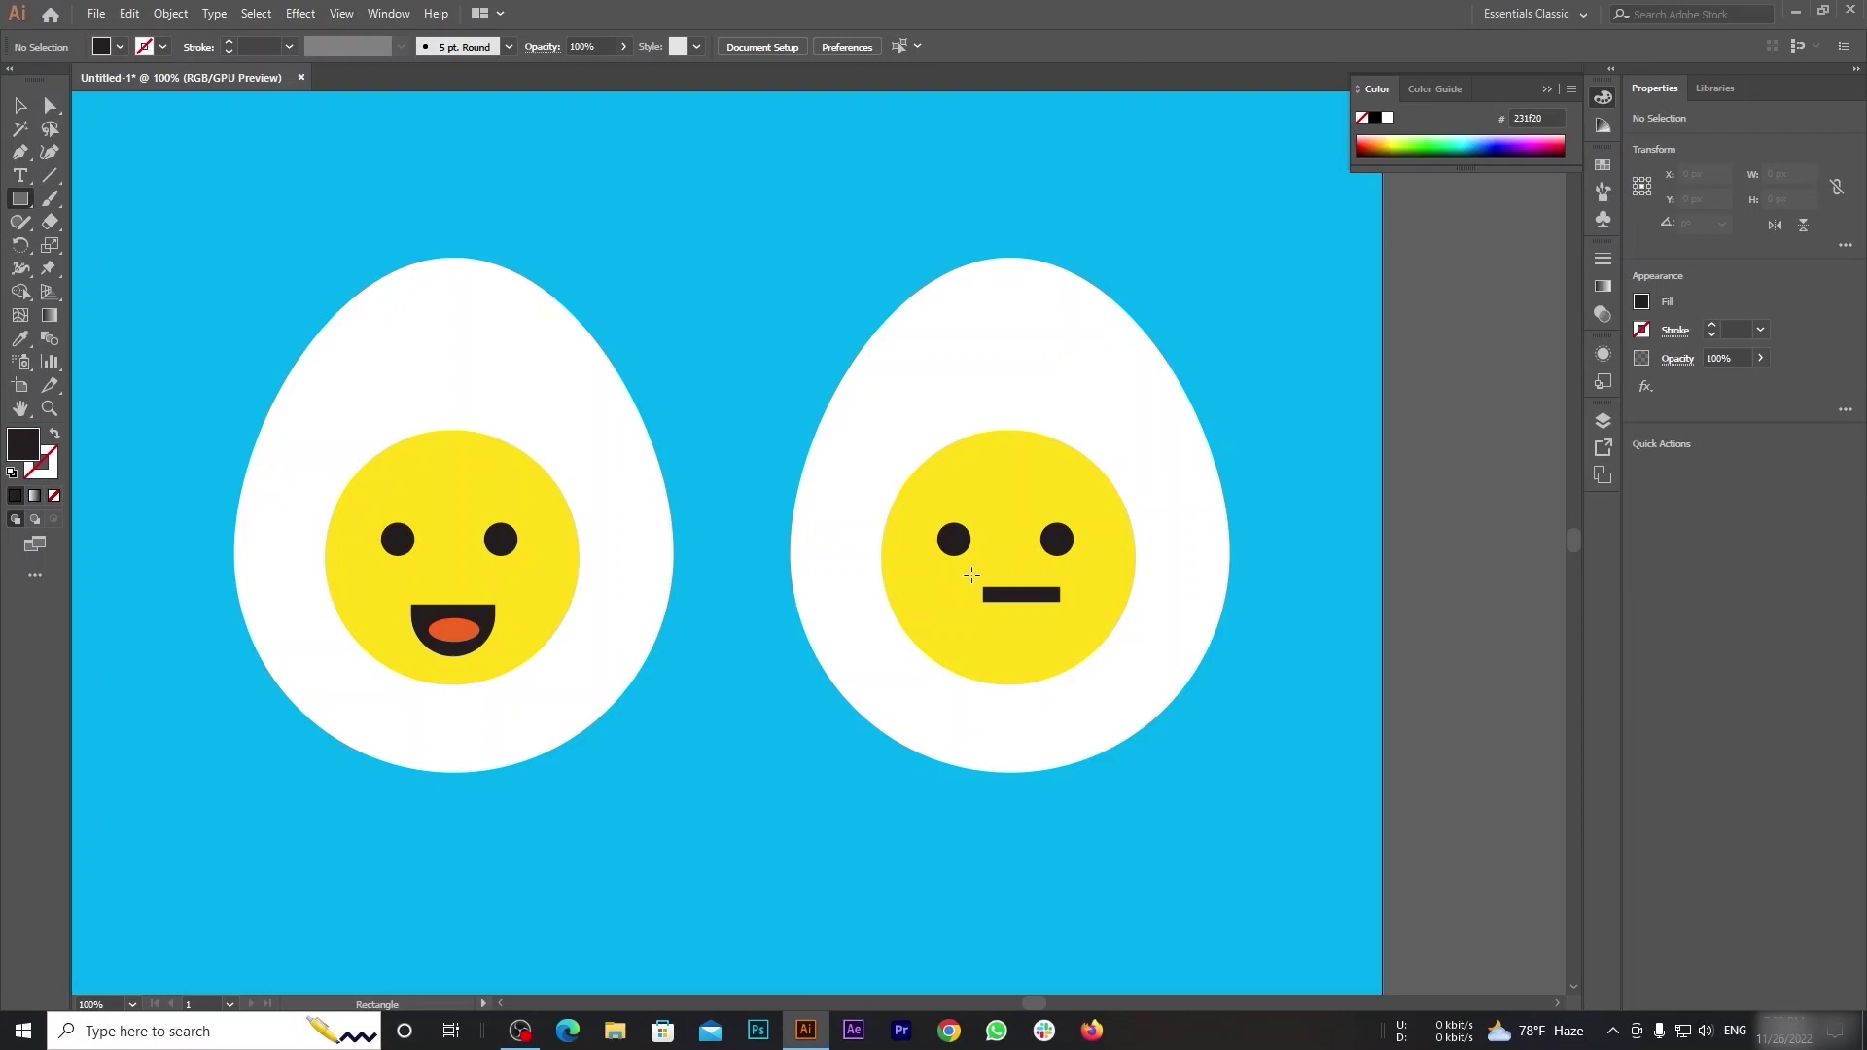
pyautogui.moveTo(974, 573); pyautogui.dragTo(990, 616)
pyautogui.press('v')
pyautogui.keyDown('alt'); pyautogui.scroll(2, 1165, 520); pyautogui.keyUp('alt')
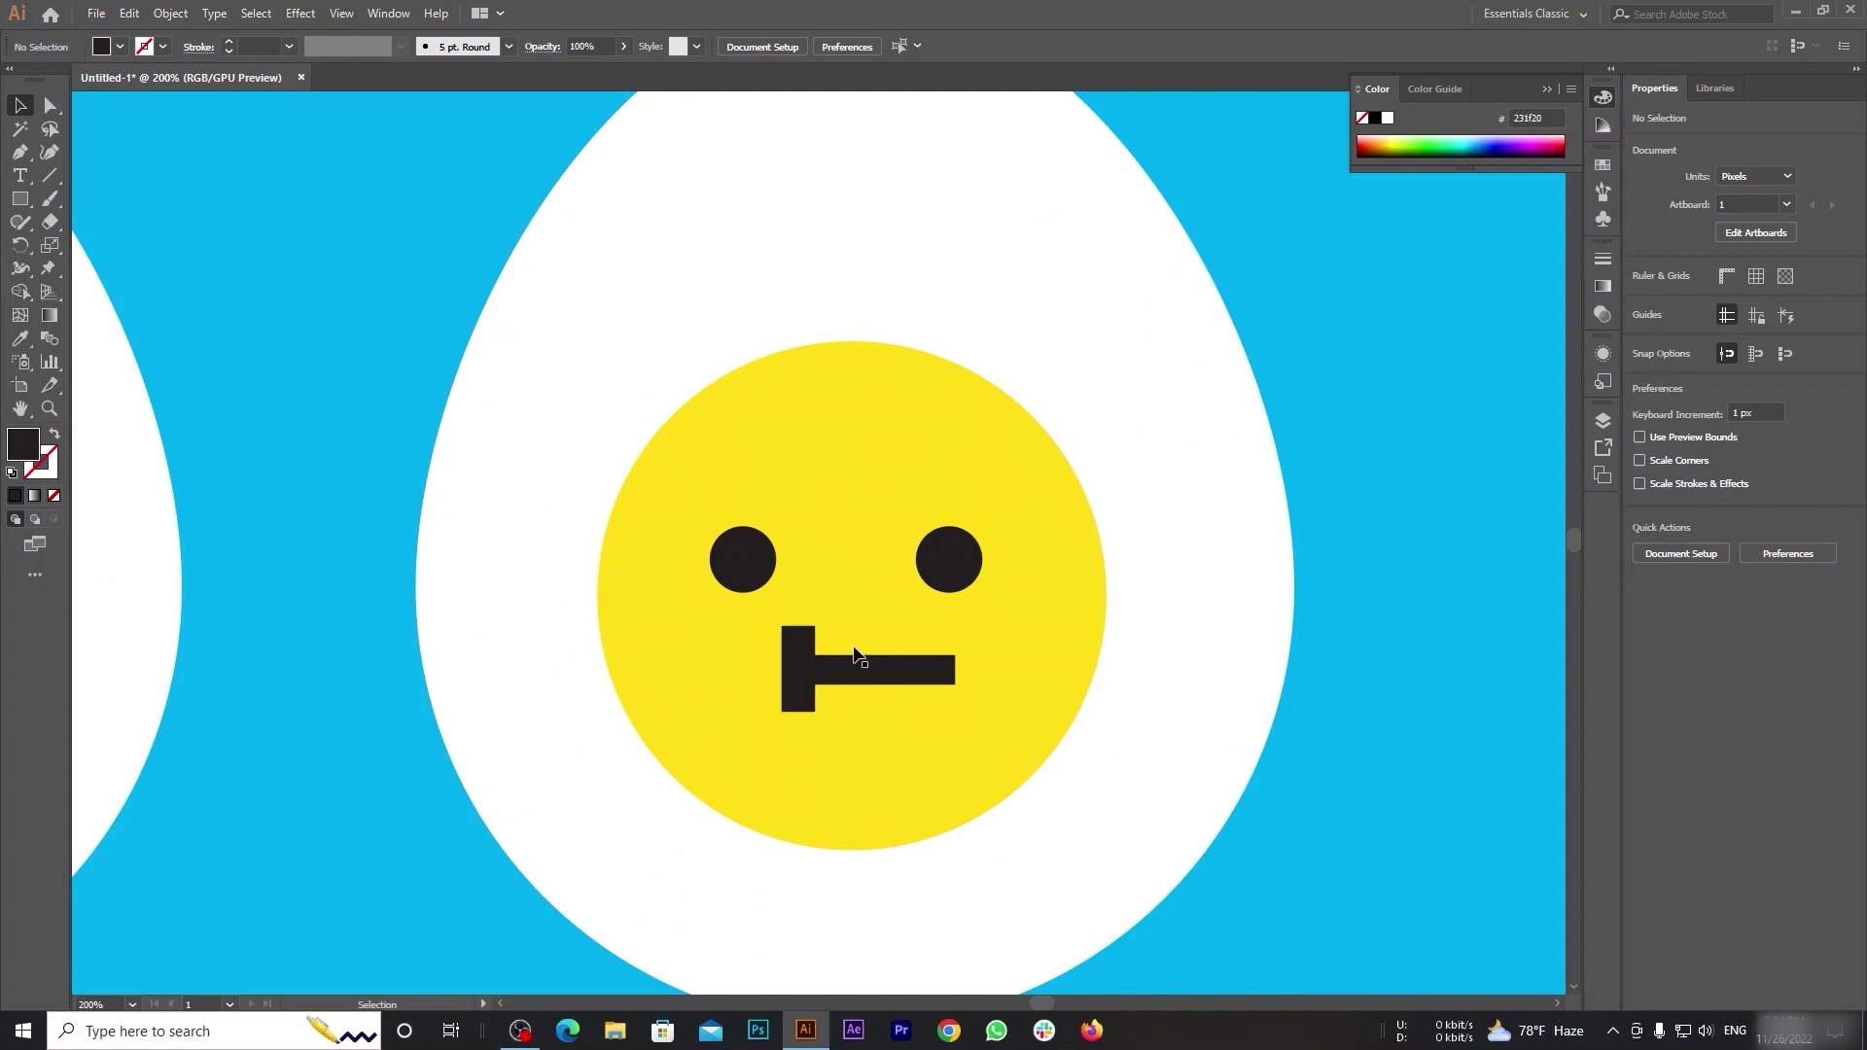
pyautogui.click(52, 111)
pyautogui.click(797, 652)
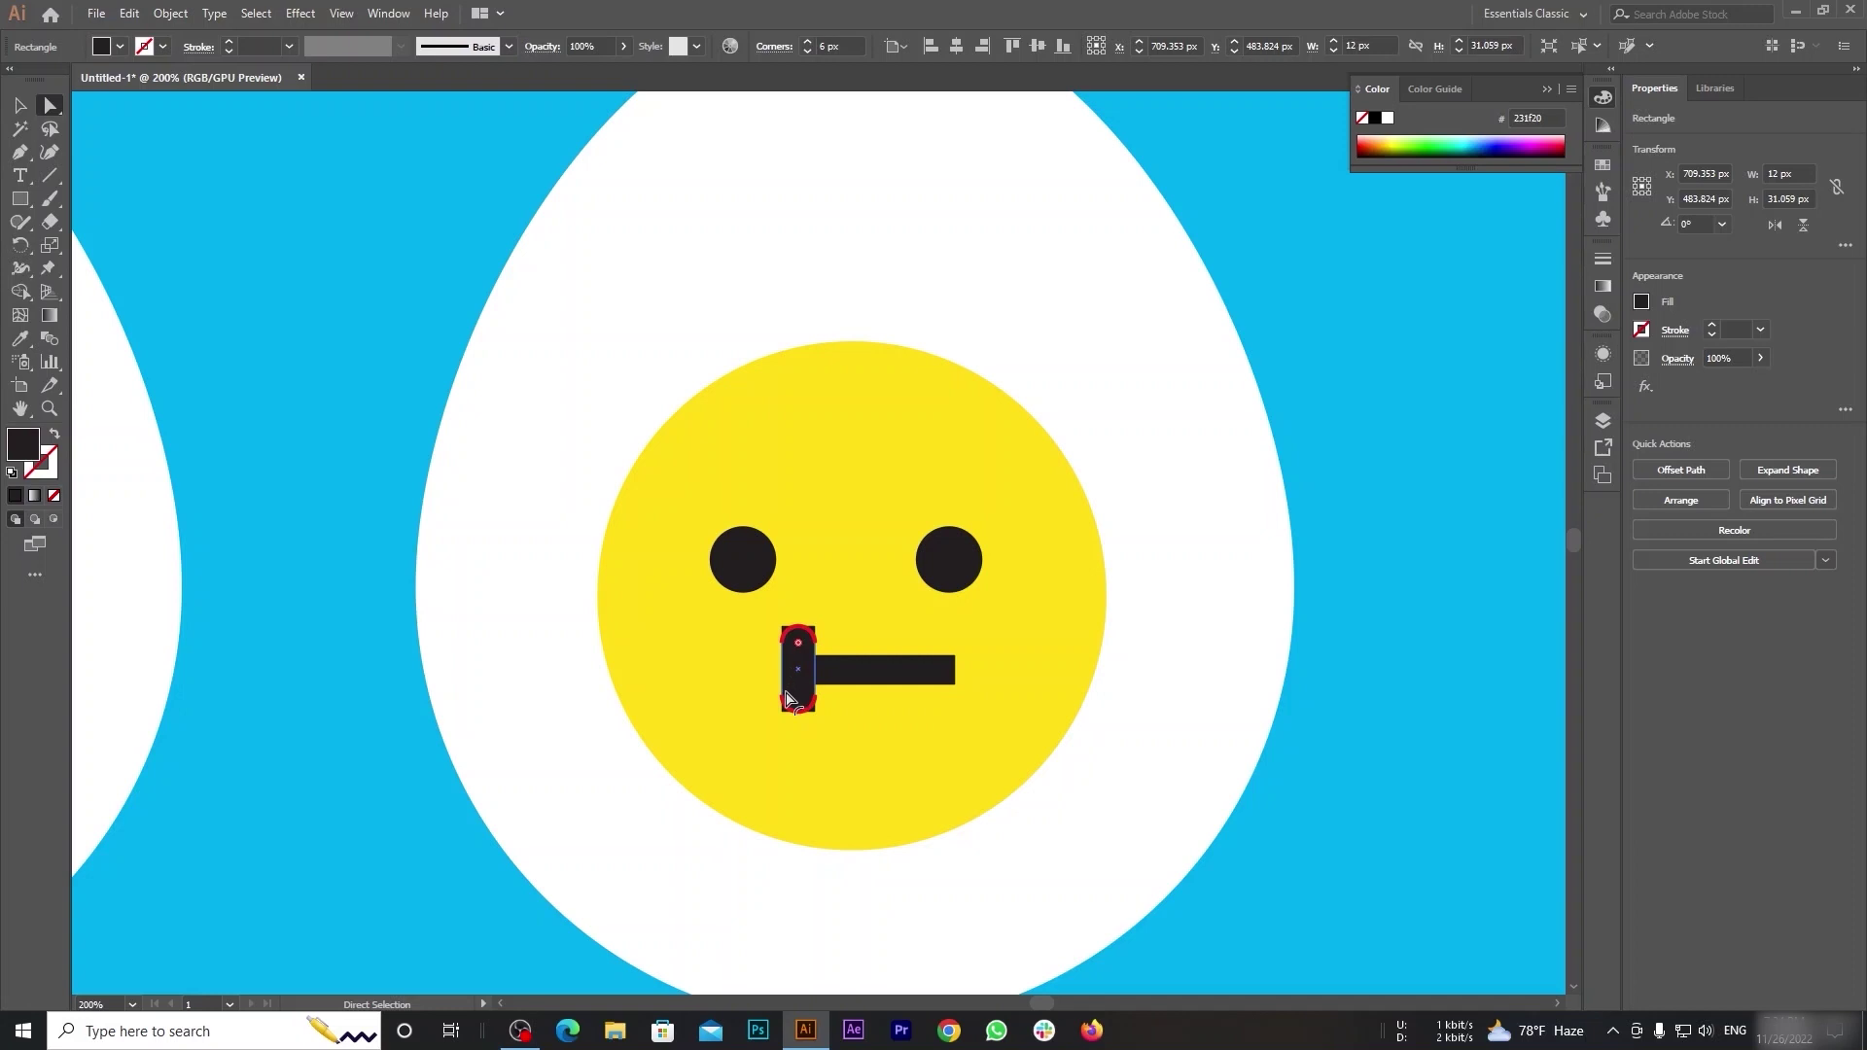
pyautogui.hotkey('ctrl', 'shift', 'a')
# Move both eggs down to the bottom of the artboard, then view at 100%.
pyautogui.hotkey('ctrl', '0')
pyautogui.hotkey('ctrl', '1')
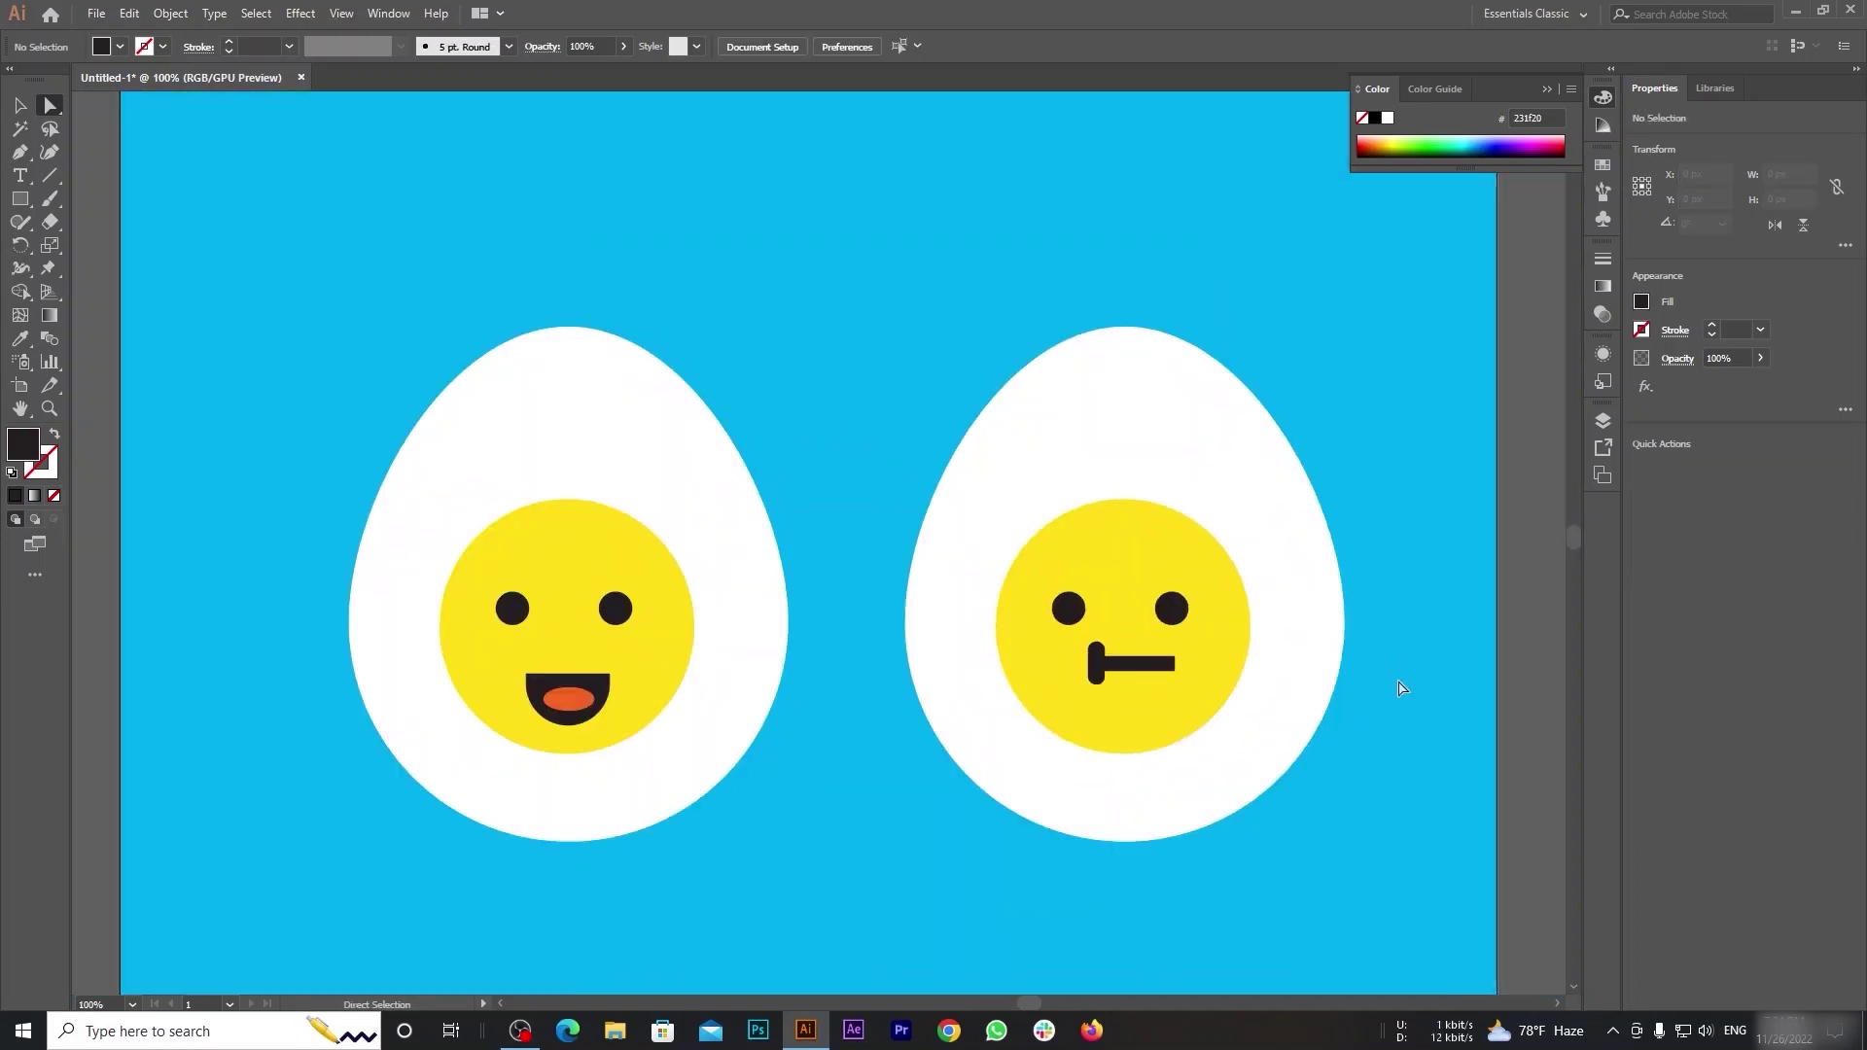
pyautogui.hotkey('ctrl', '0')
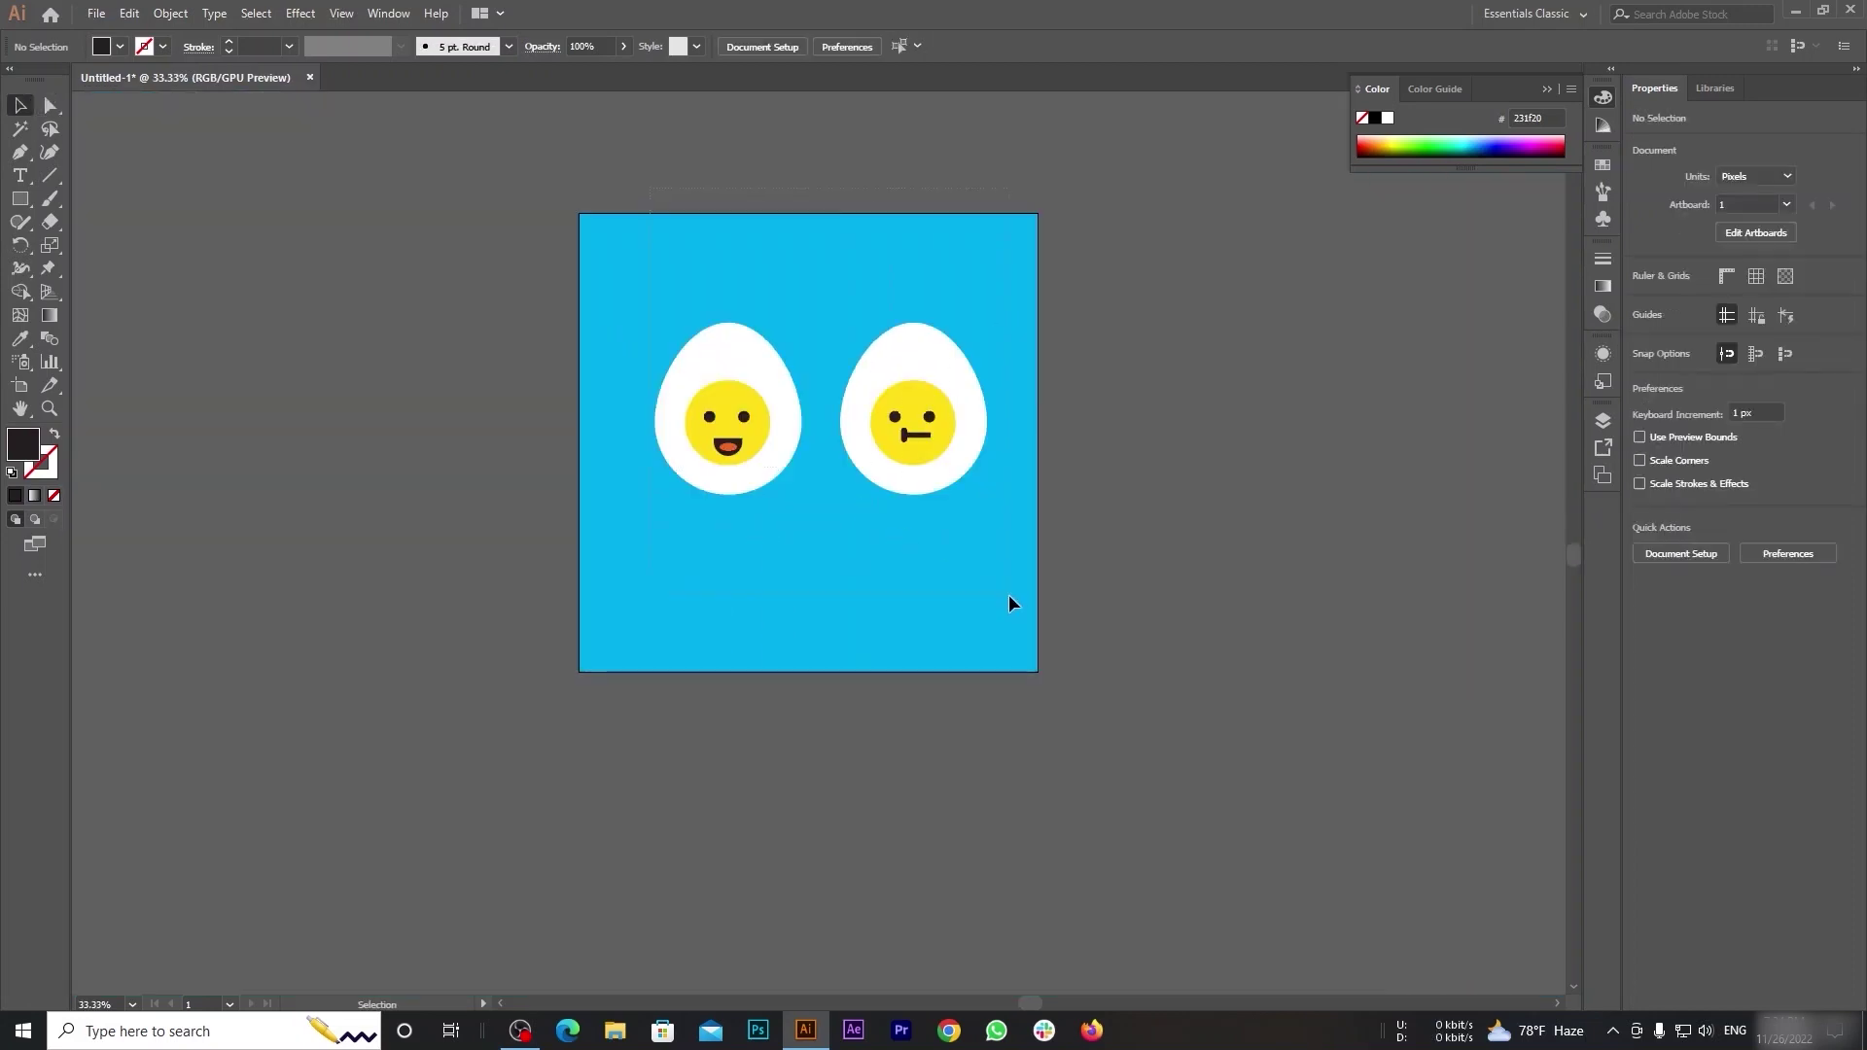
pyautogui.press('v')
pyautogui.hotkey('ctrl', 'a')
pyautogui.moveTo(959, 387); pyautogui.dragTo(992, 562)
pyautogui.click(1112, 420)
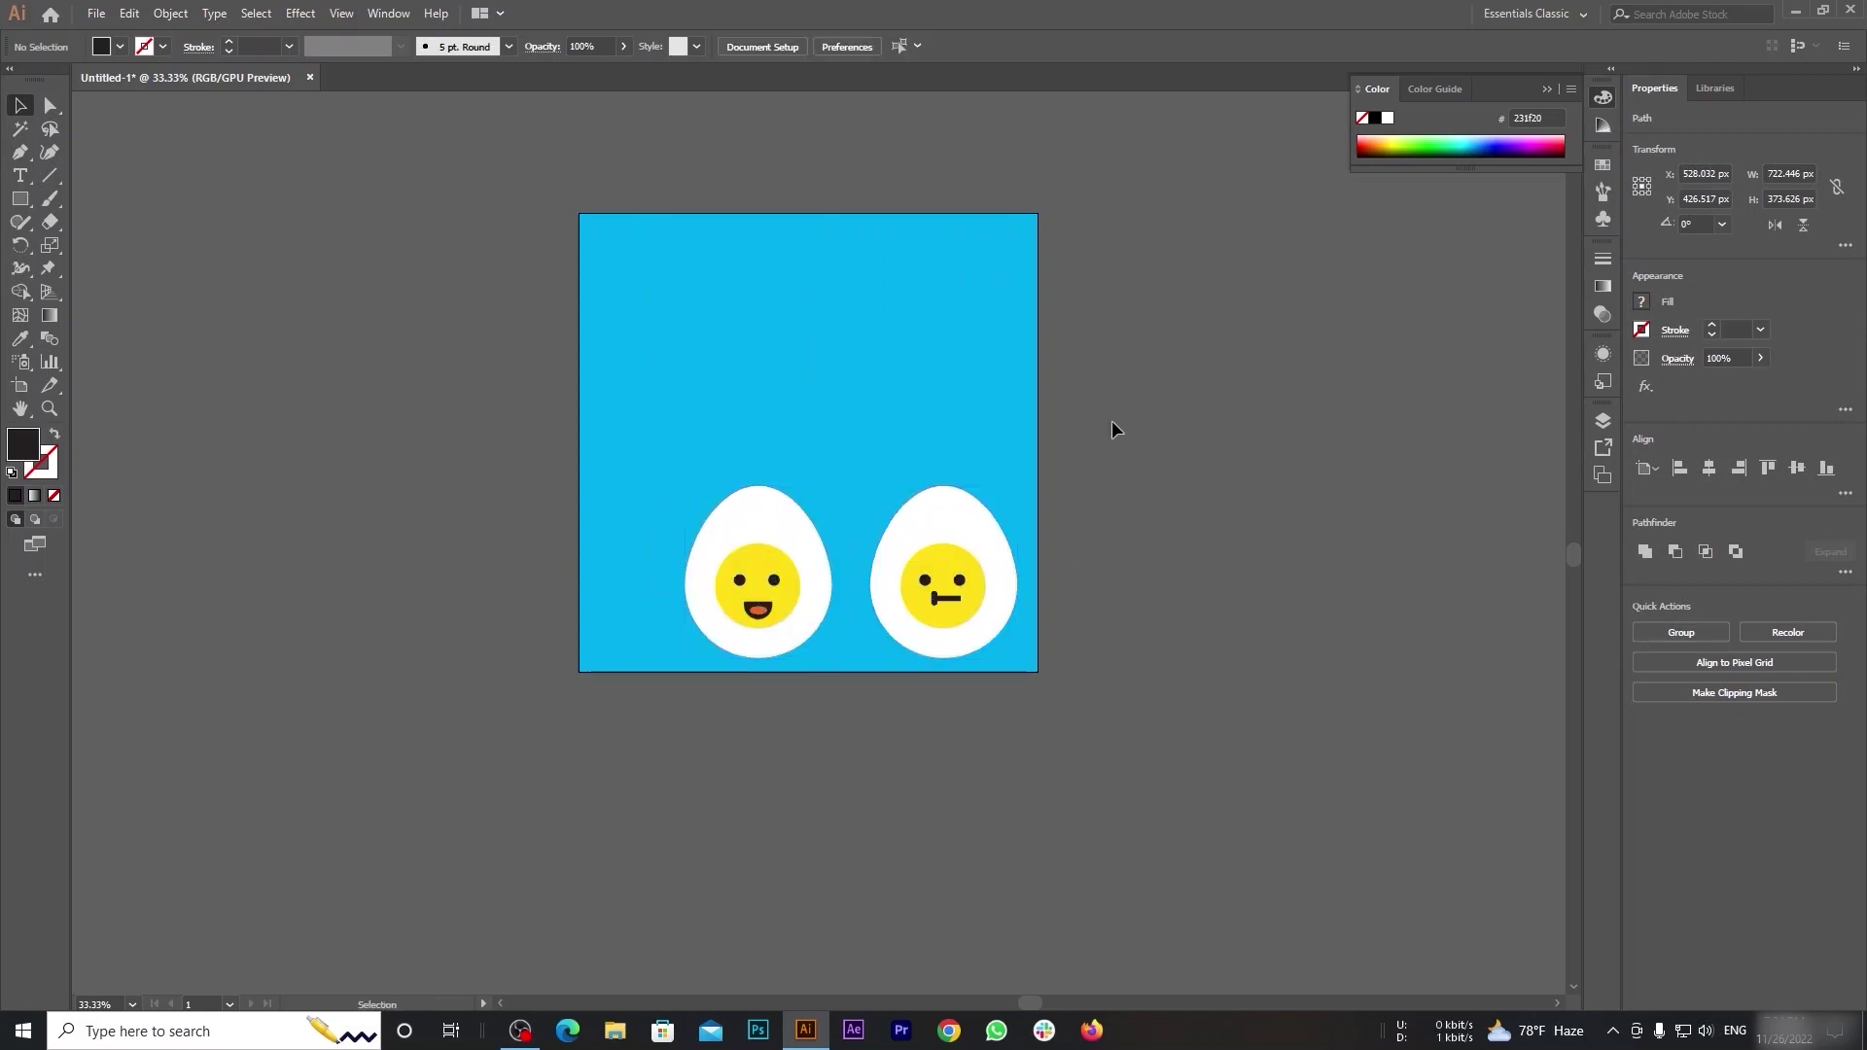
pyautogui.scroll(2, 790, 292)
pyautogui.hotkey('ctrl', '1')
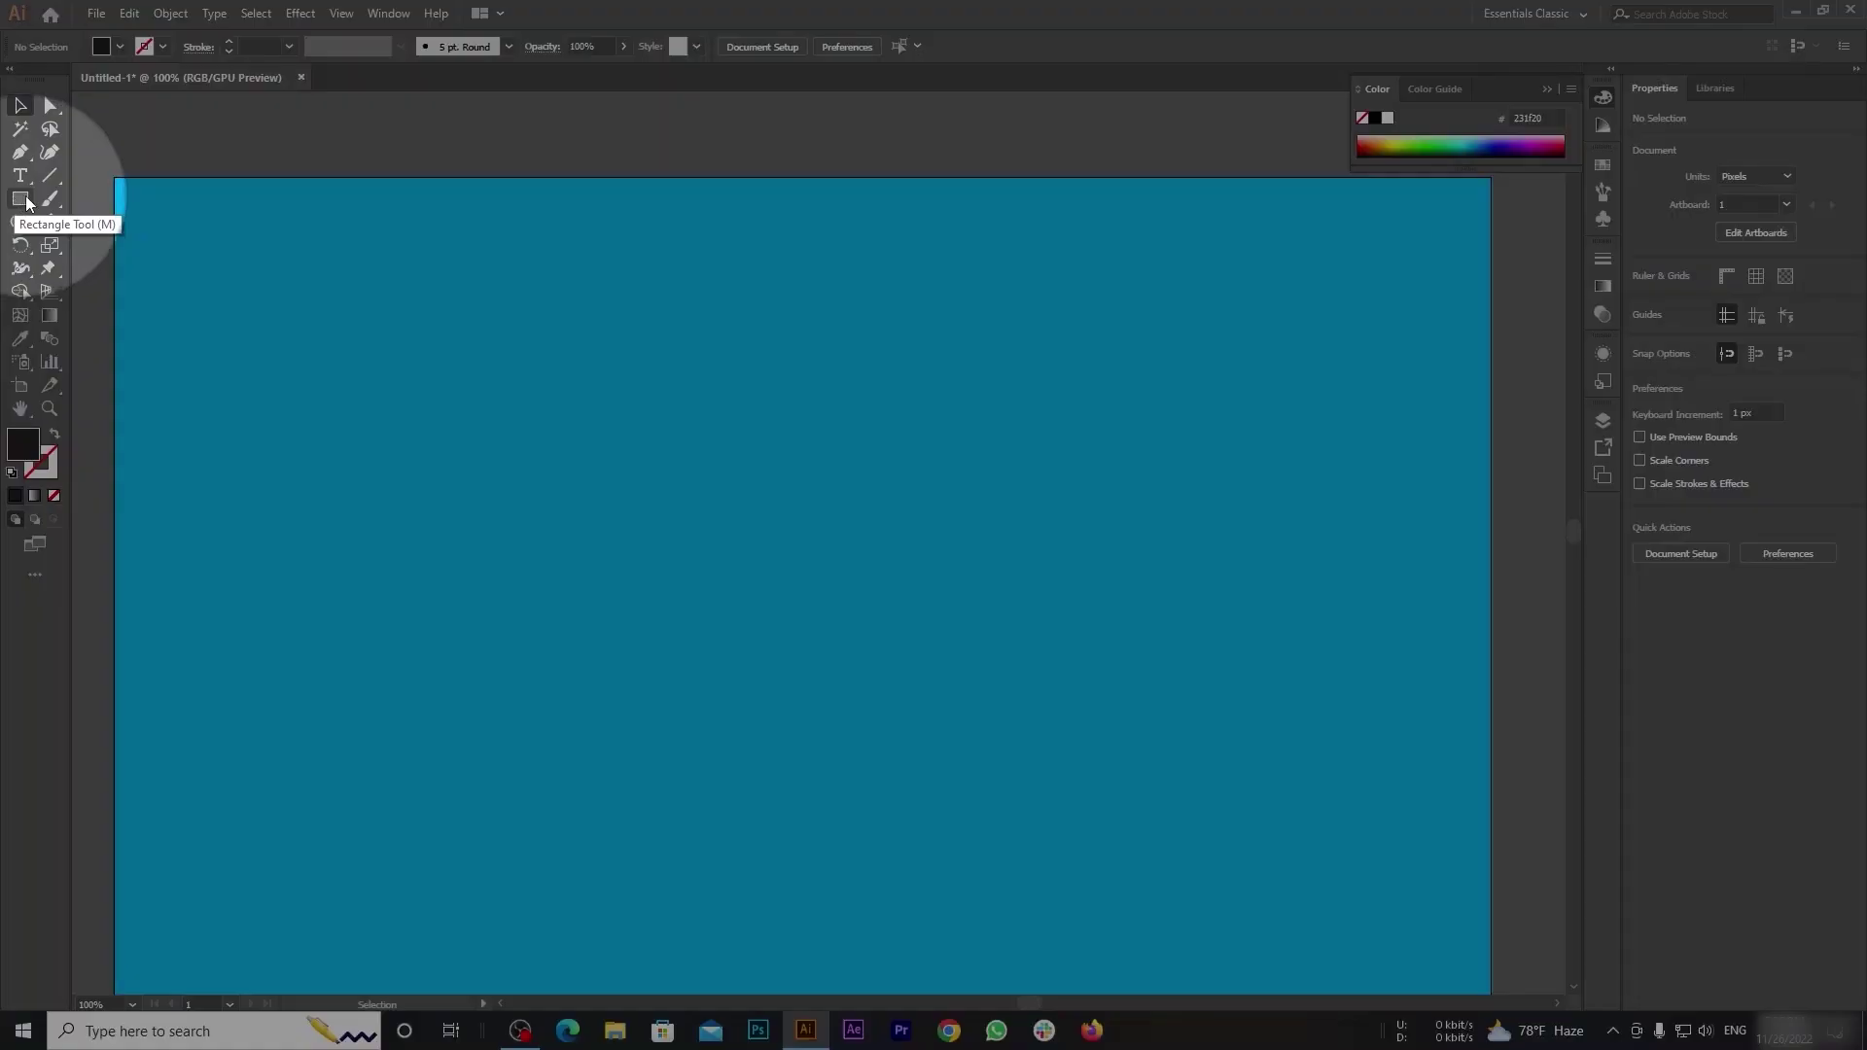
# Bring up the Polygon settings at 50 px radius and set Sides to 3.
pyautogui.click(26, 197)
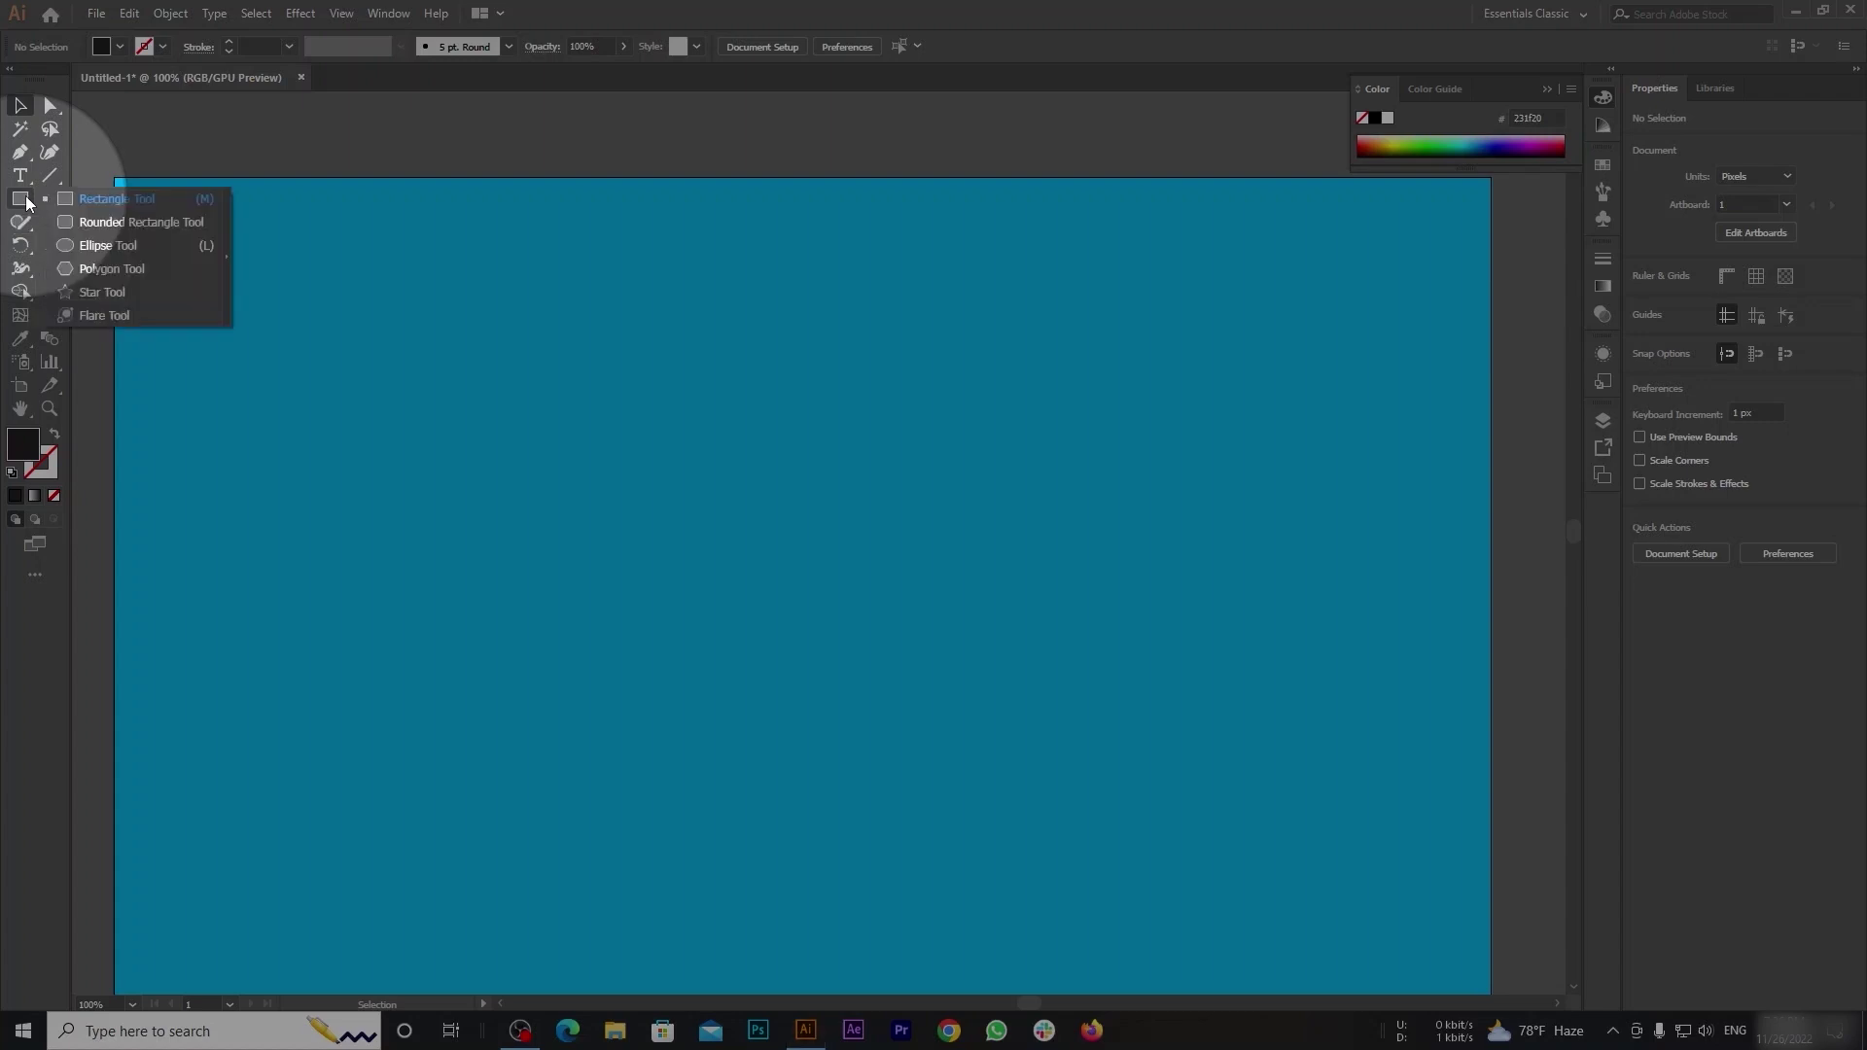
pyautogui.click(130, 273)
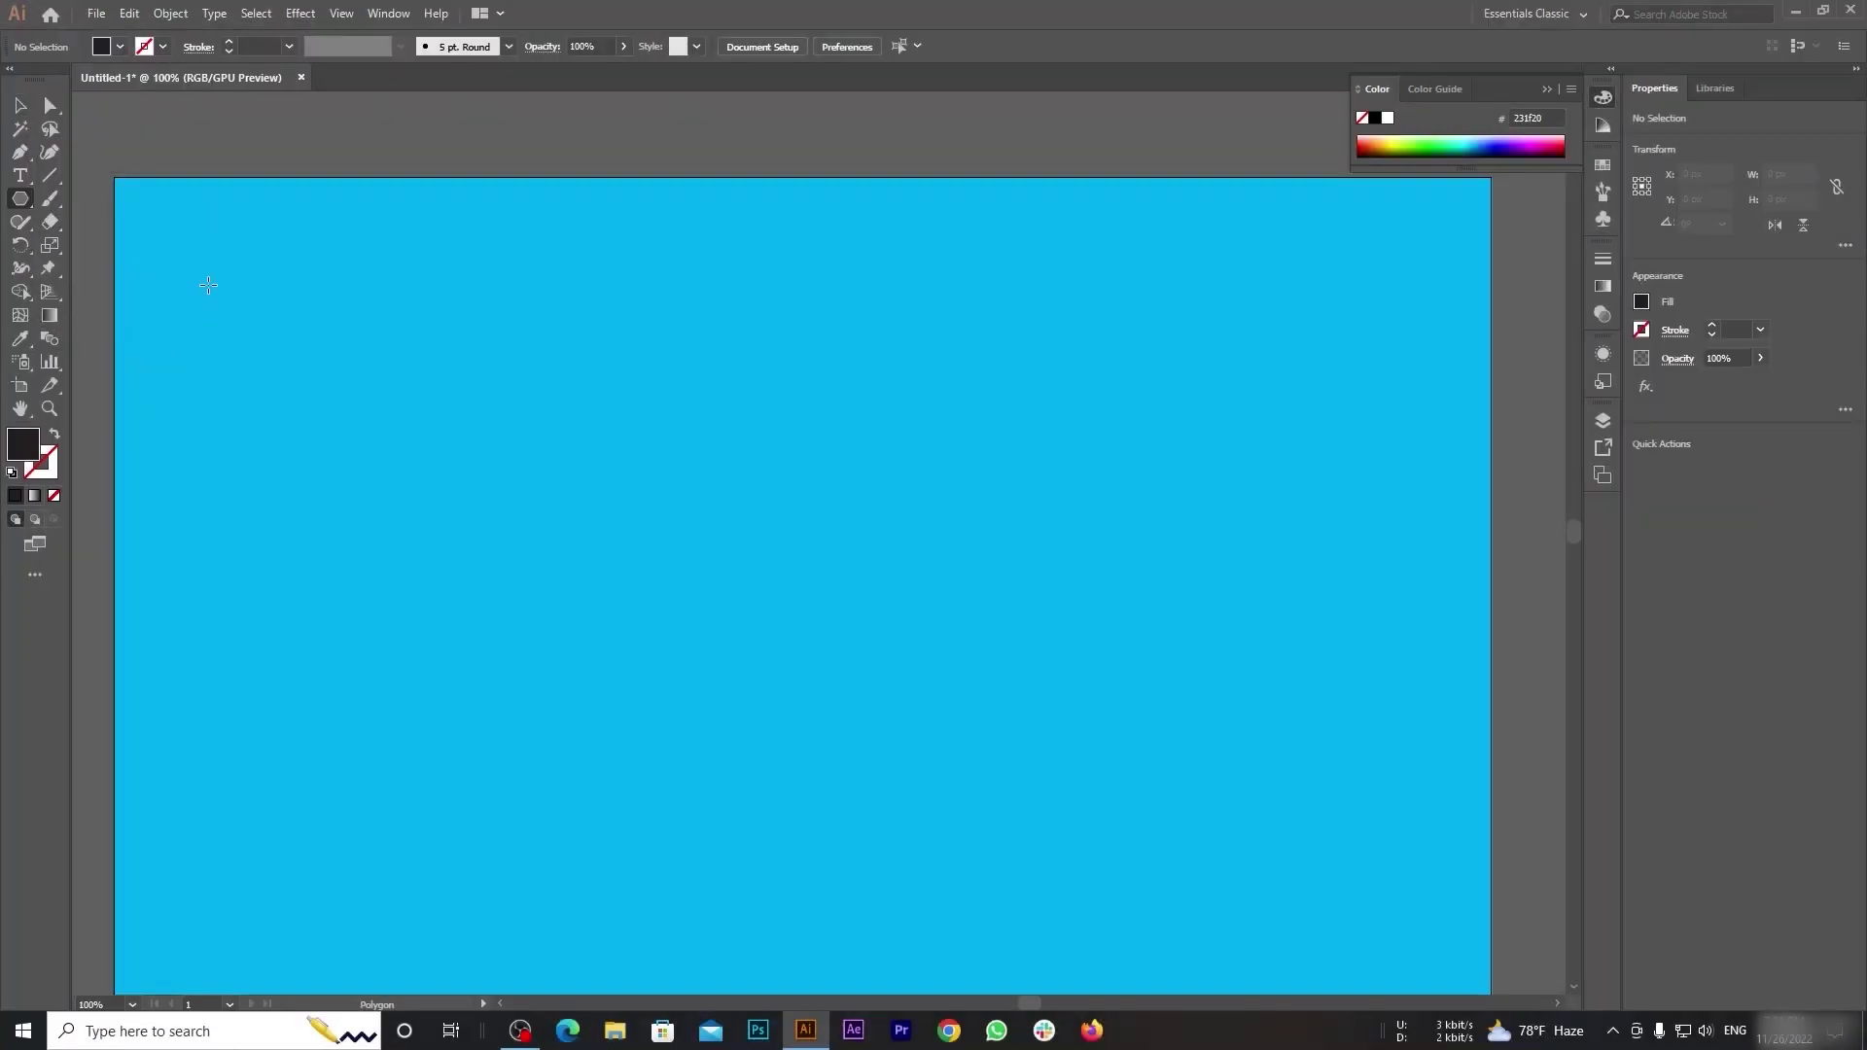
pyautogui.click(727, 556)
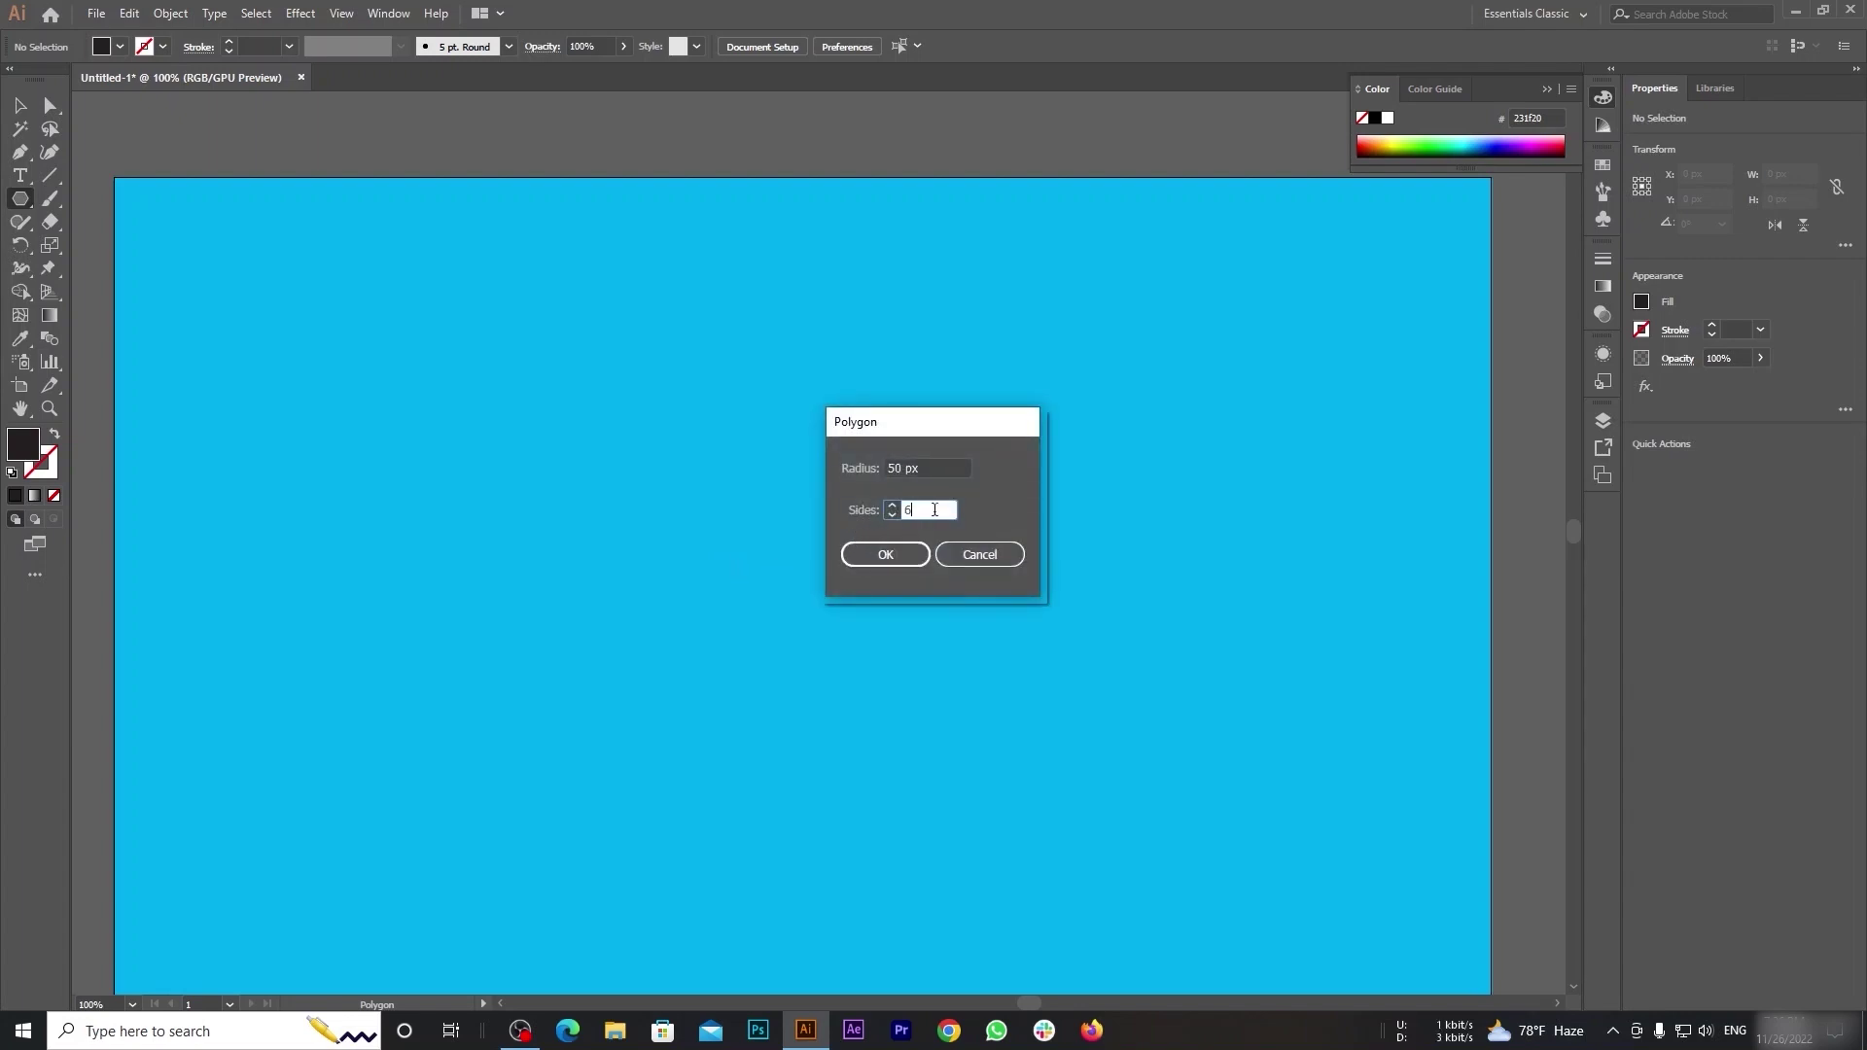
pyautogui.moveTo(935, 508); pyautogui.dragTo(879, 512)
# Create the triangle, stretch it tall and narrow, and move it up and right.
pyautogui.click(885, 554)
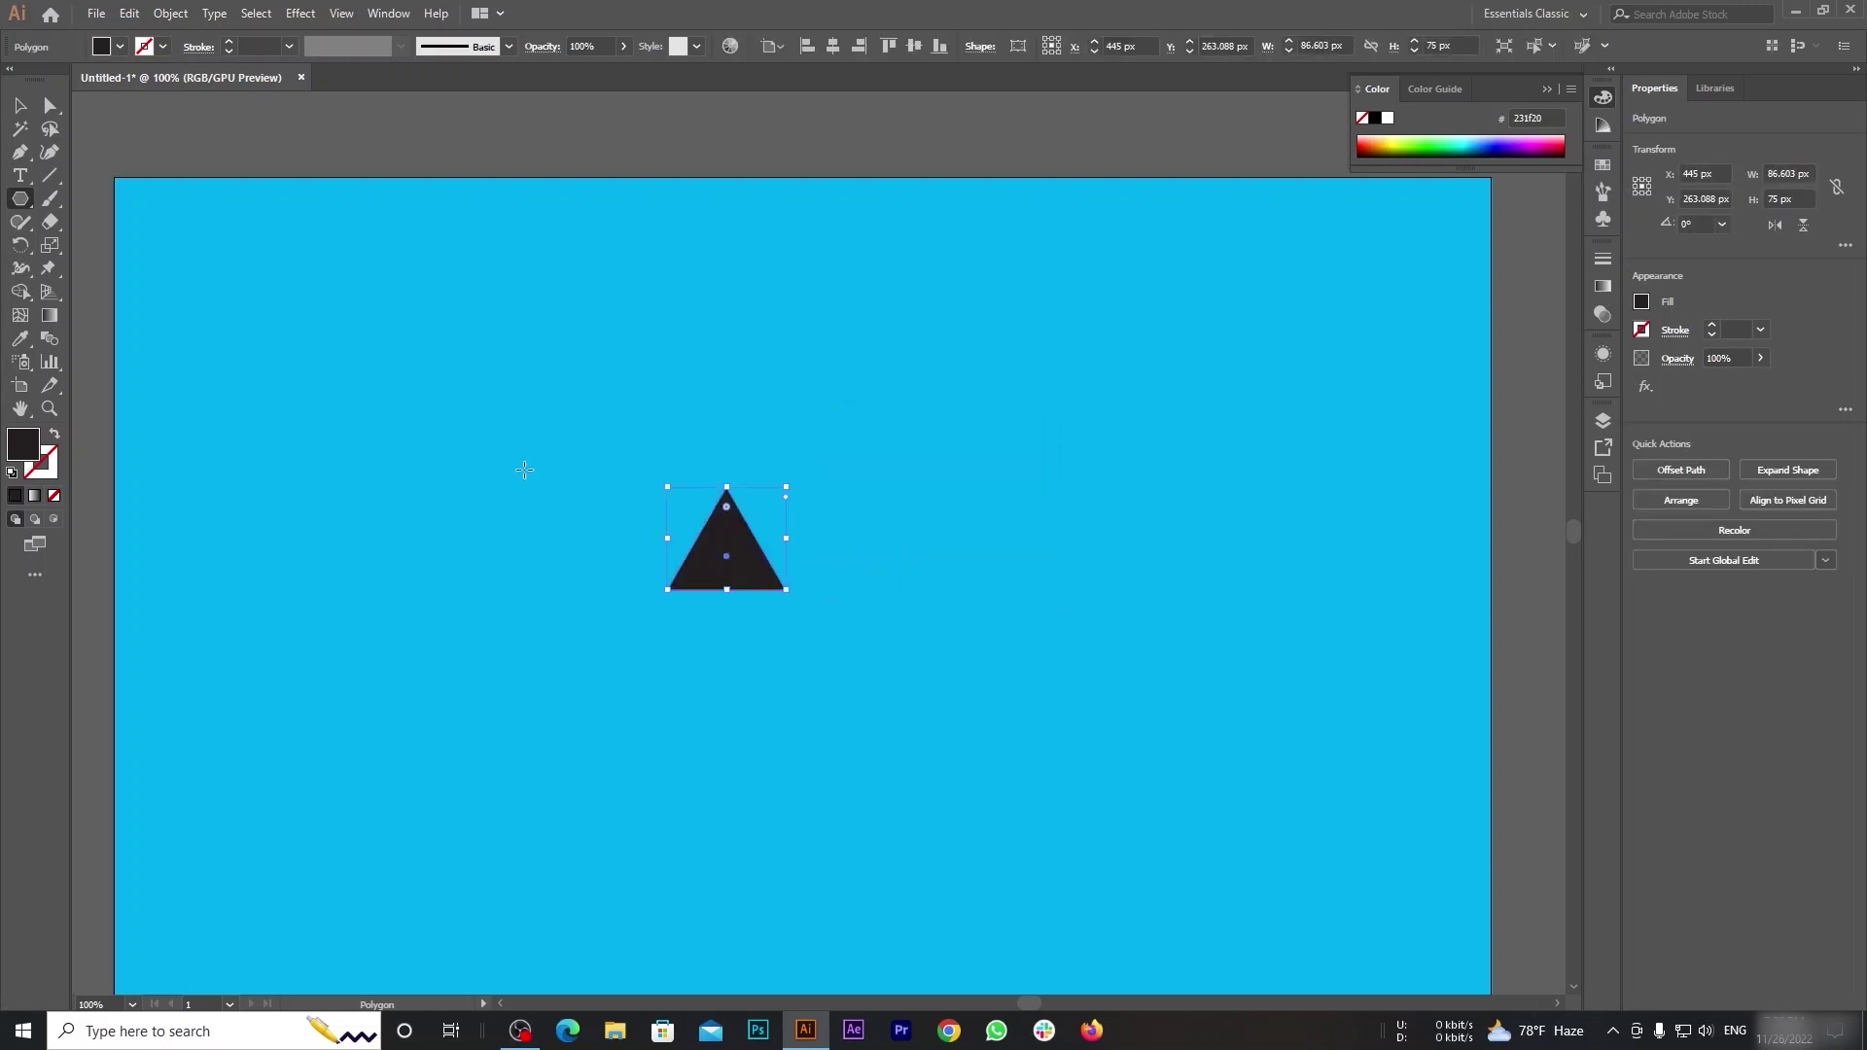
pyautogui.click(20, 104)
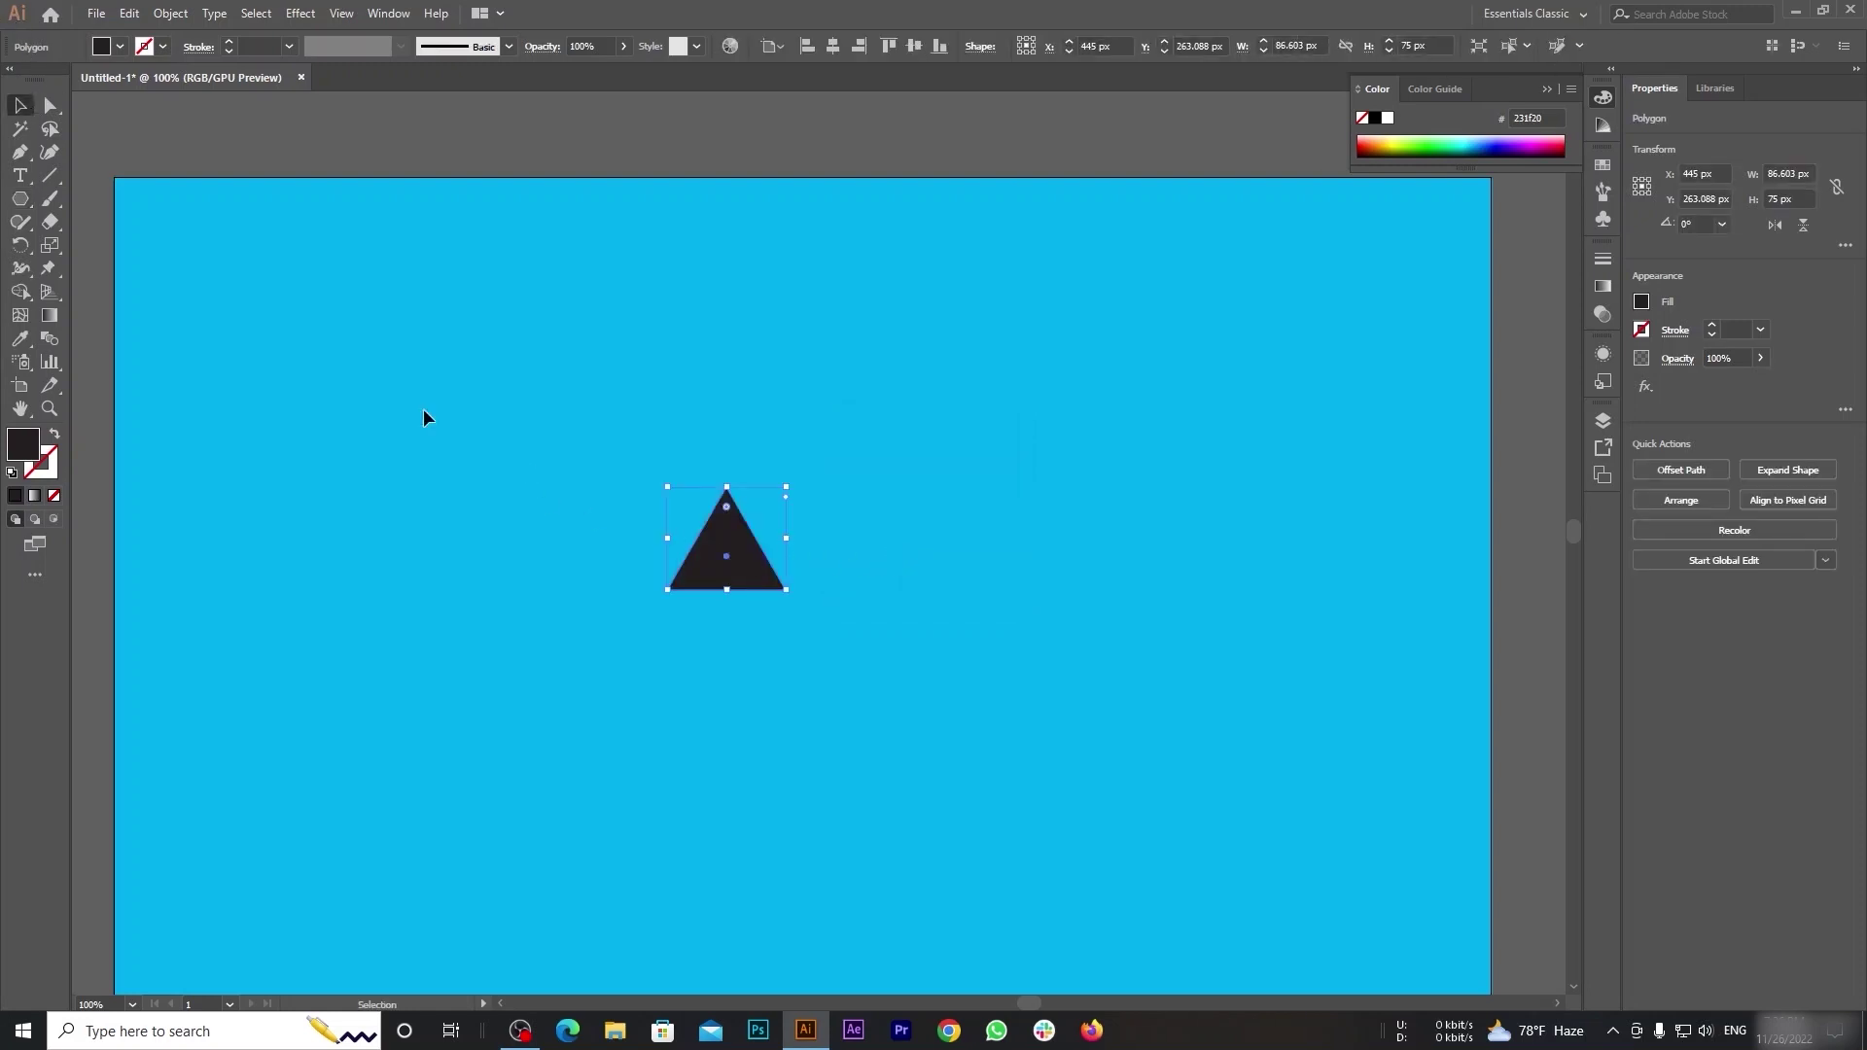
pyautogui.moveTo(731, 593); pyautogui.dragTo(731, 824)
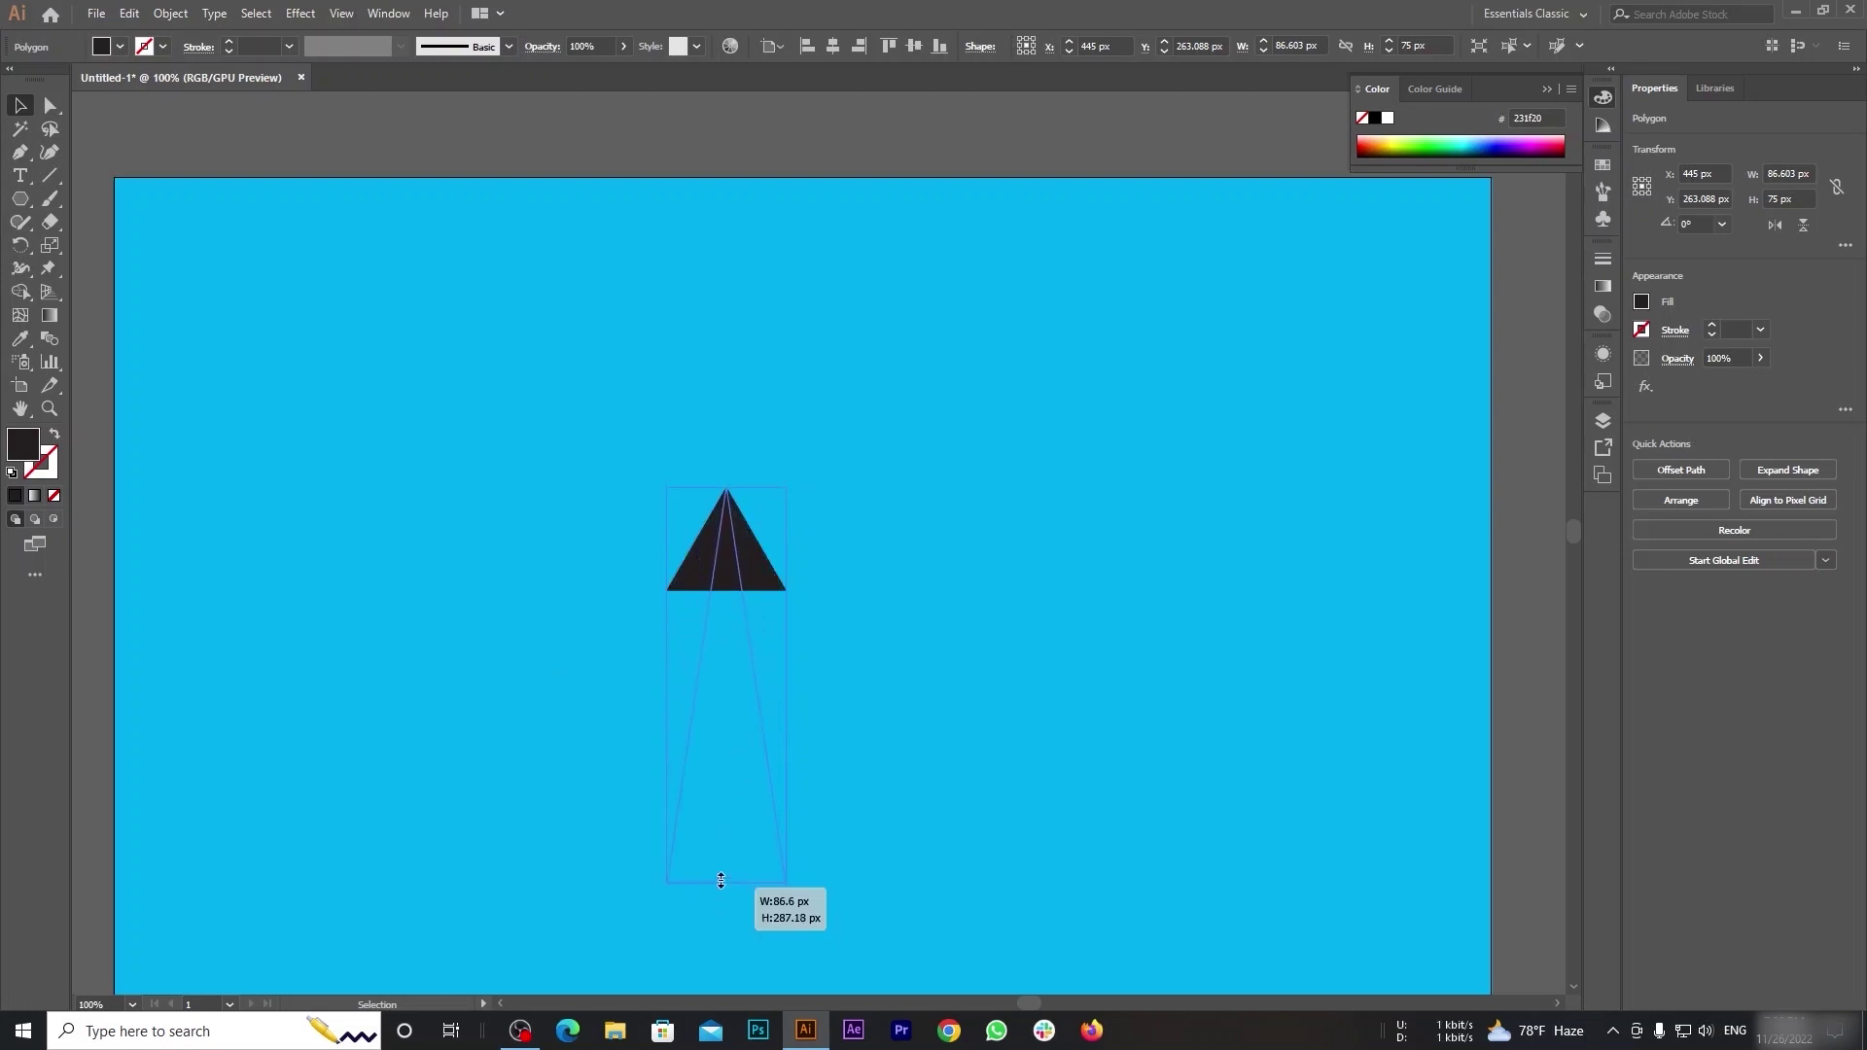
pyautogui.moveTo(790, 656); pyautogui.dragTo(822, 655)
pyautogui.click(1171, 667)
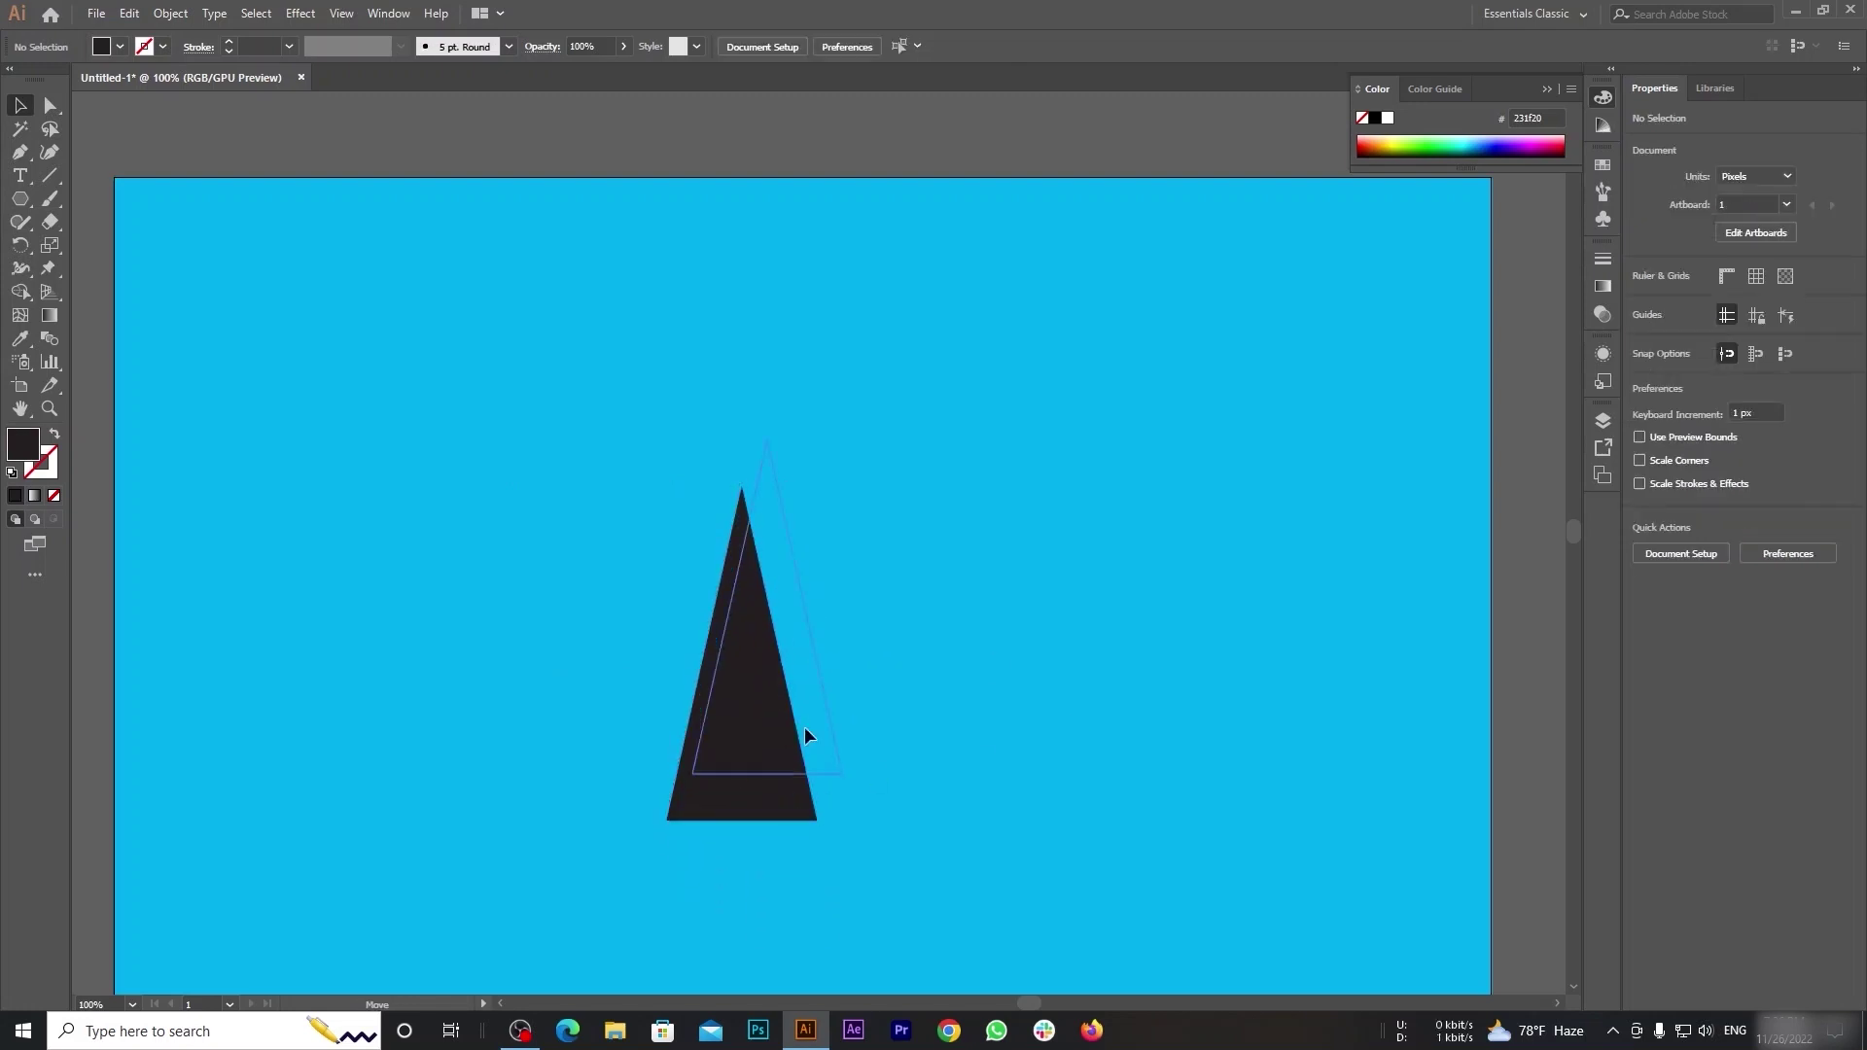
pyautogui.moveTo(803, 726); pyautogui.dragTo(868, 576)
pyautogui.click(1186, 664)
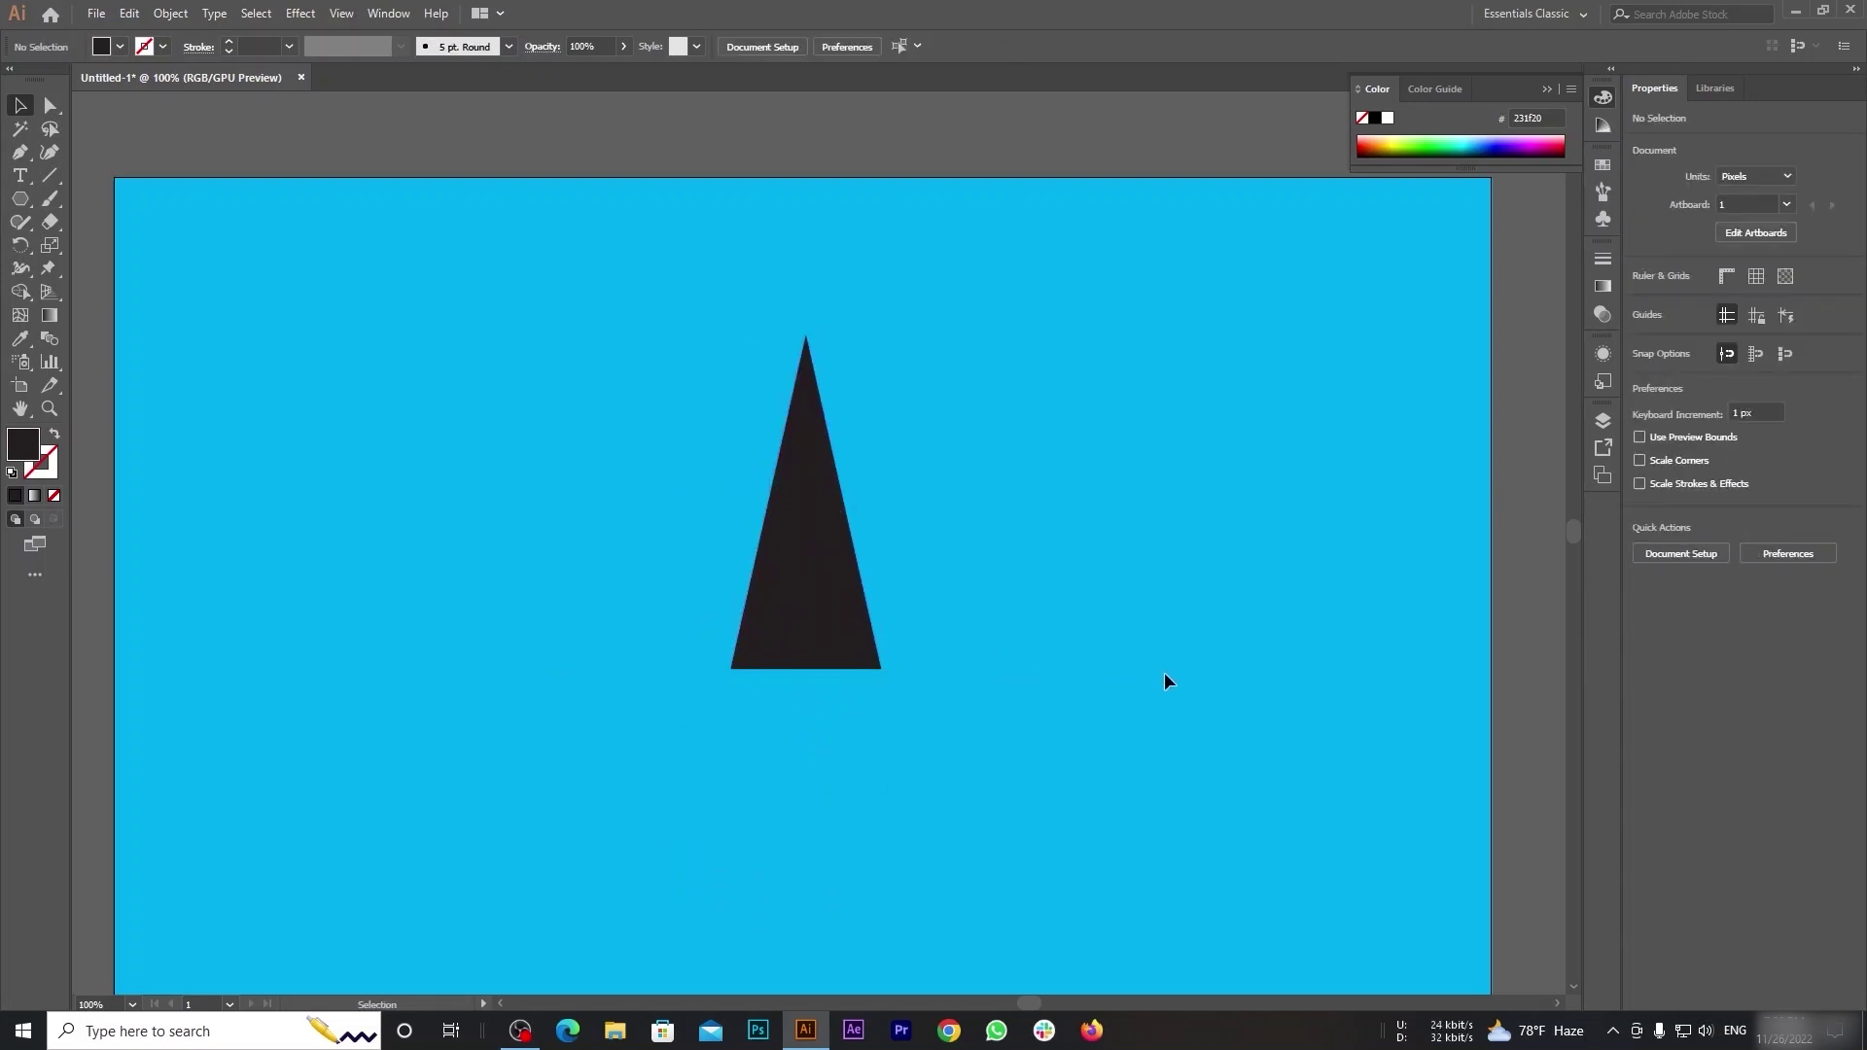
# Fill the tall triangle with green (00a651) and deselect it.
pyautogui.moveTo(639, 535); pyautogui.dragTo(894, 656)
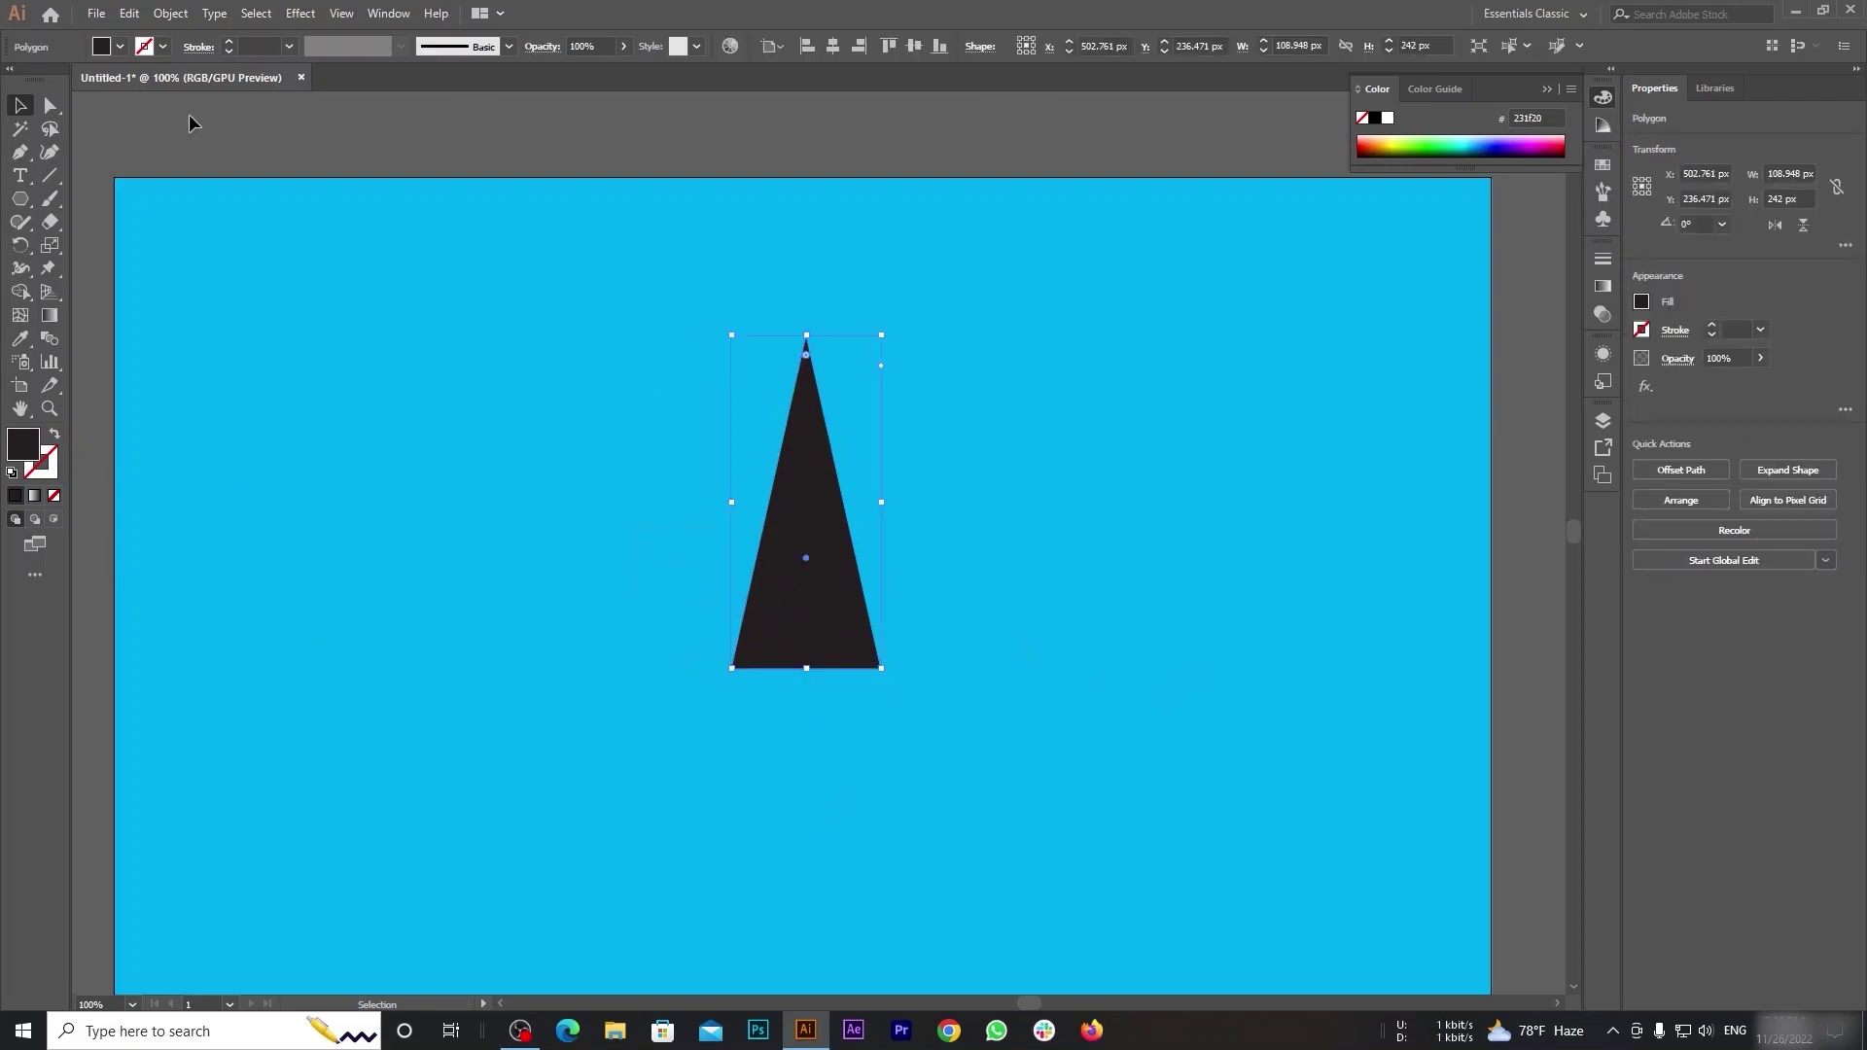
pyautogui.click(118, 53)
pyautogui.click(105, 95)
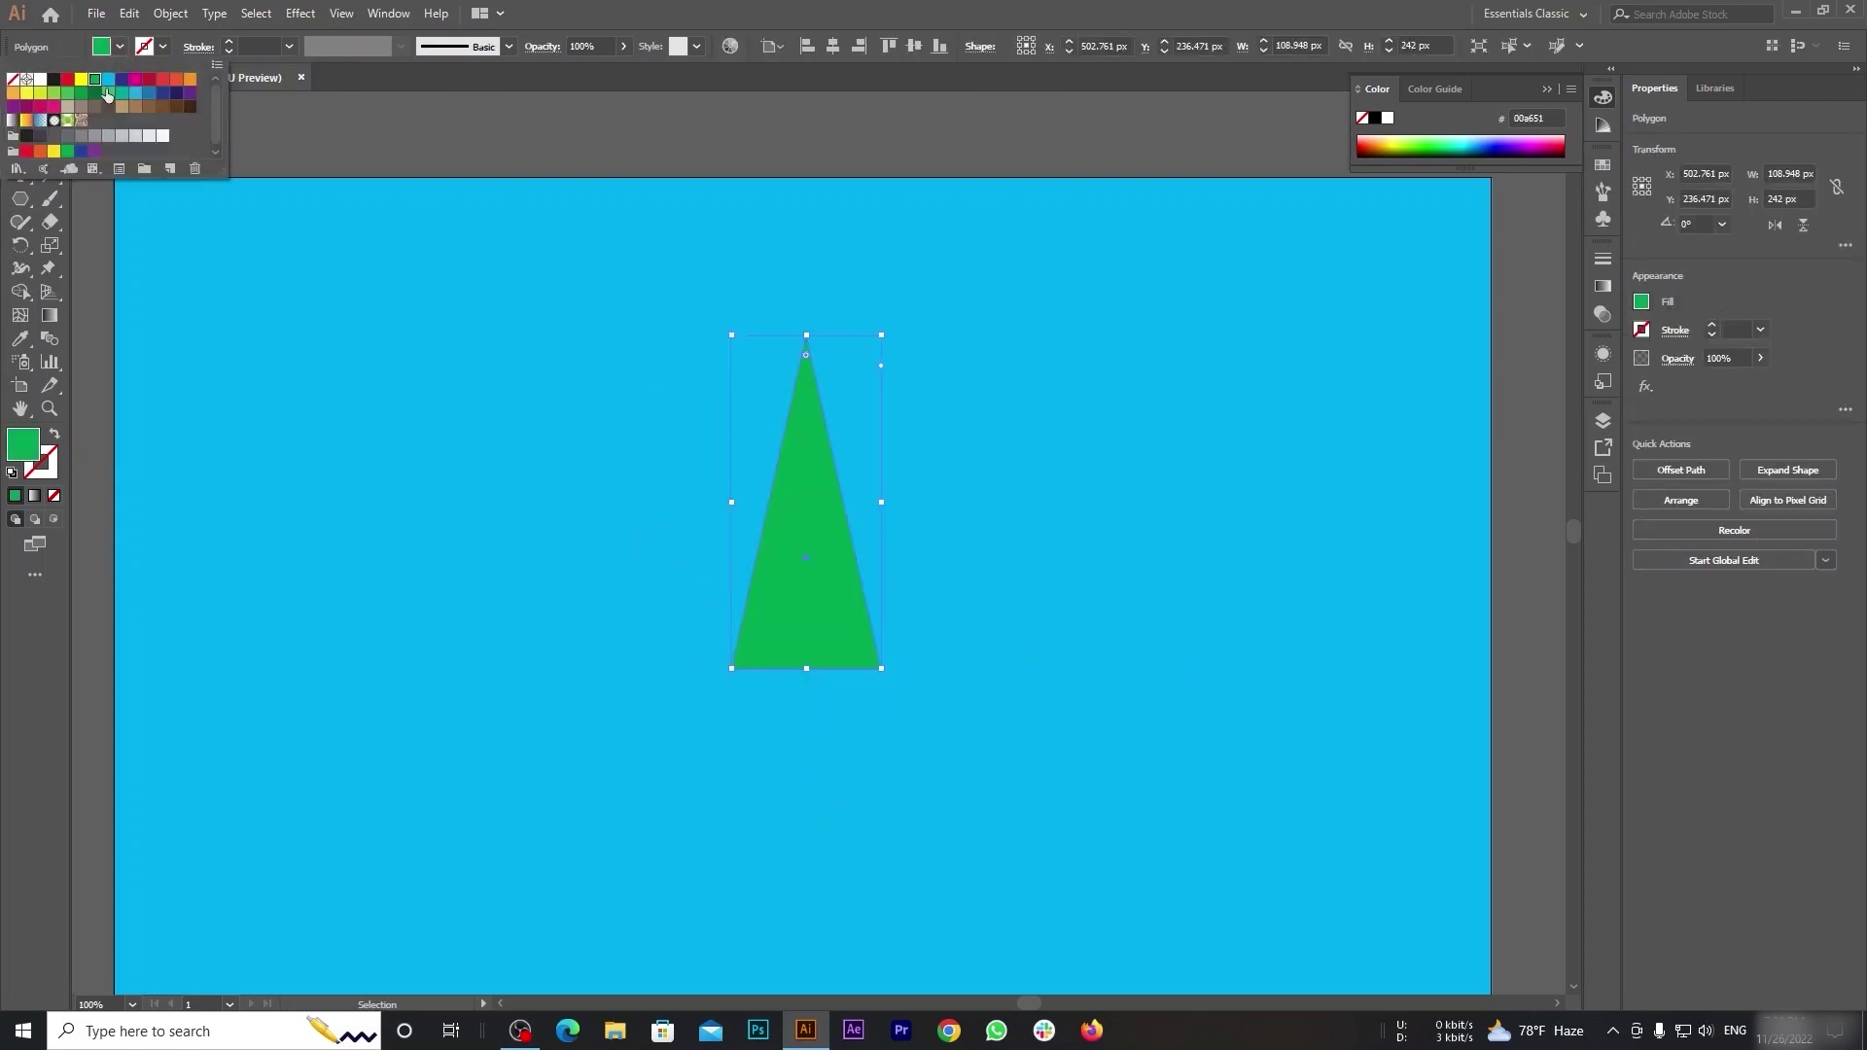
pyautogui.click(609, 534)
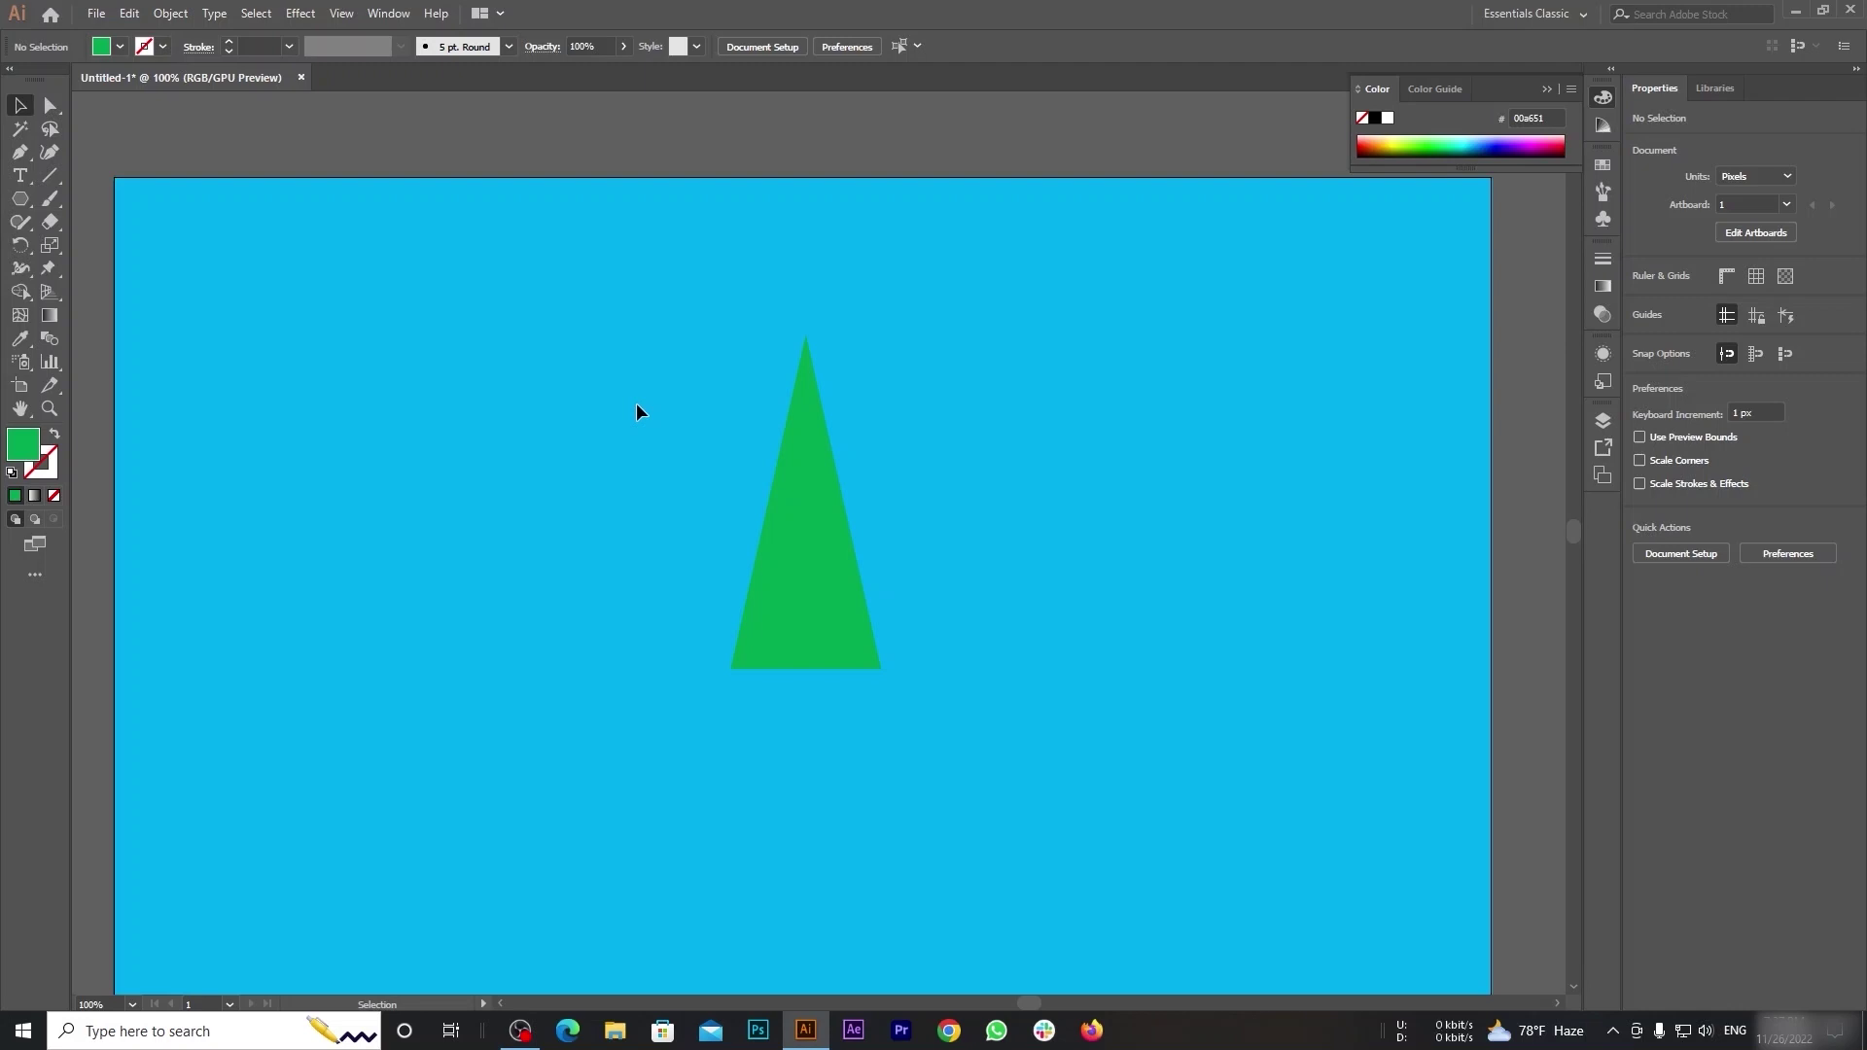
# Change the blue background rectangle's fill to white.
pyautogui.press('a')
pyautogui.click(637, 406)
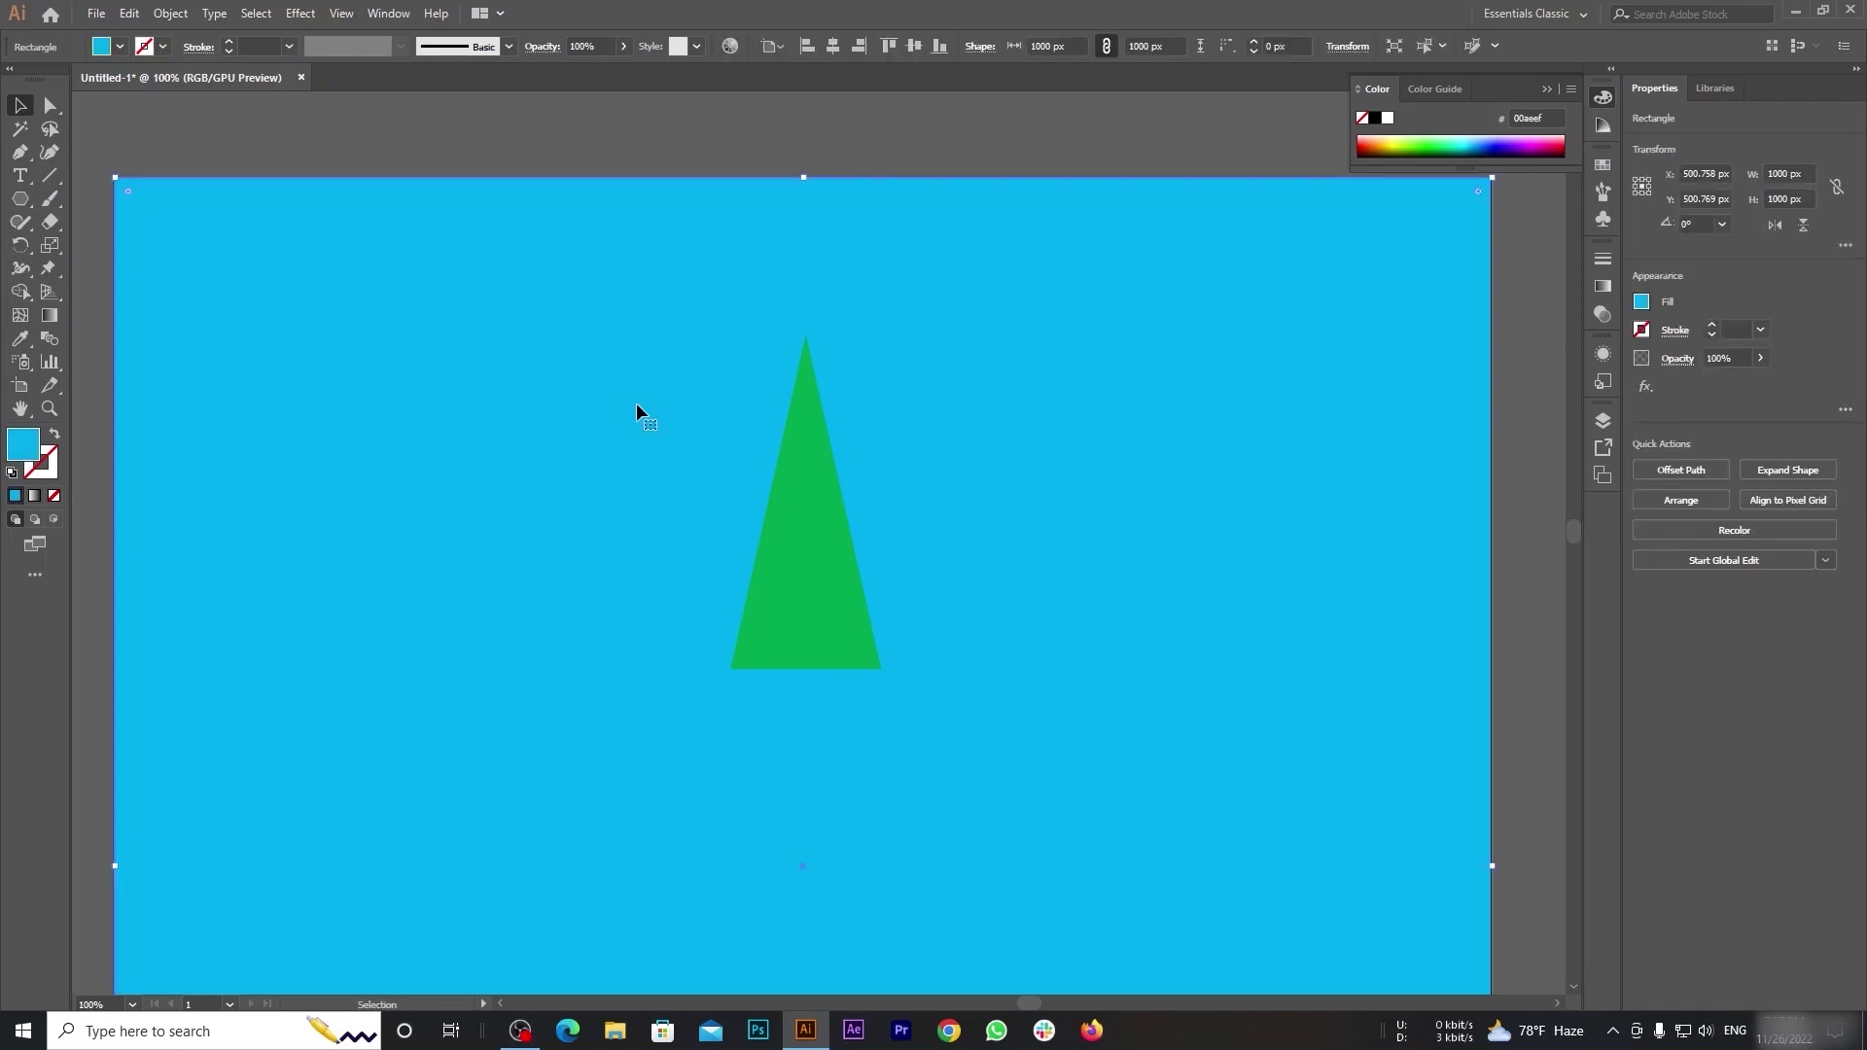
pyautogui.press('v')
pyautogui.click(679, 136)
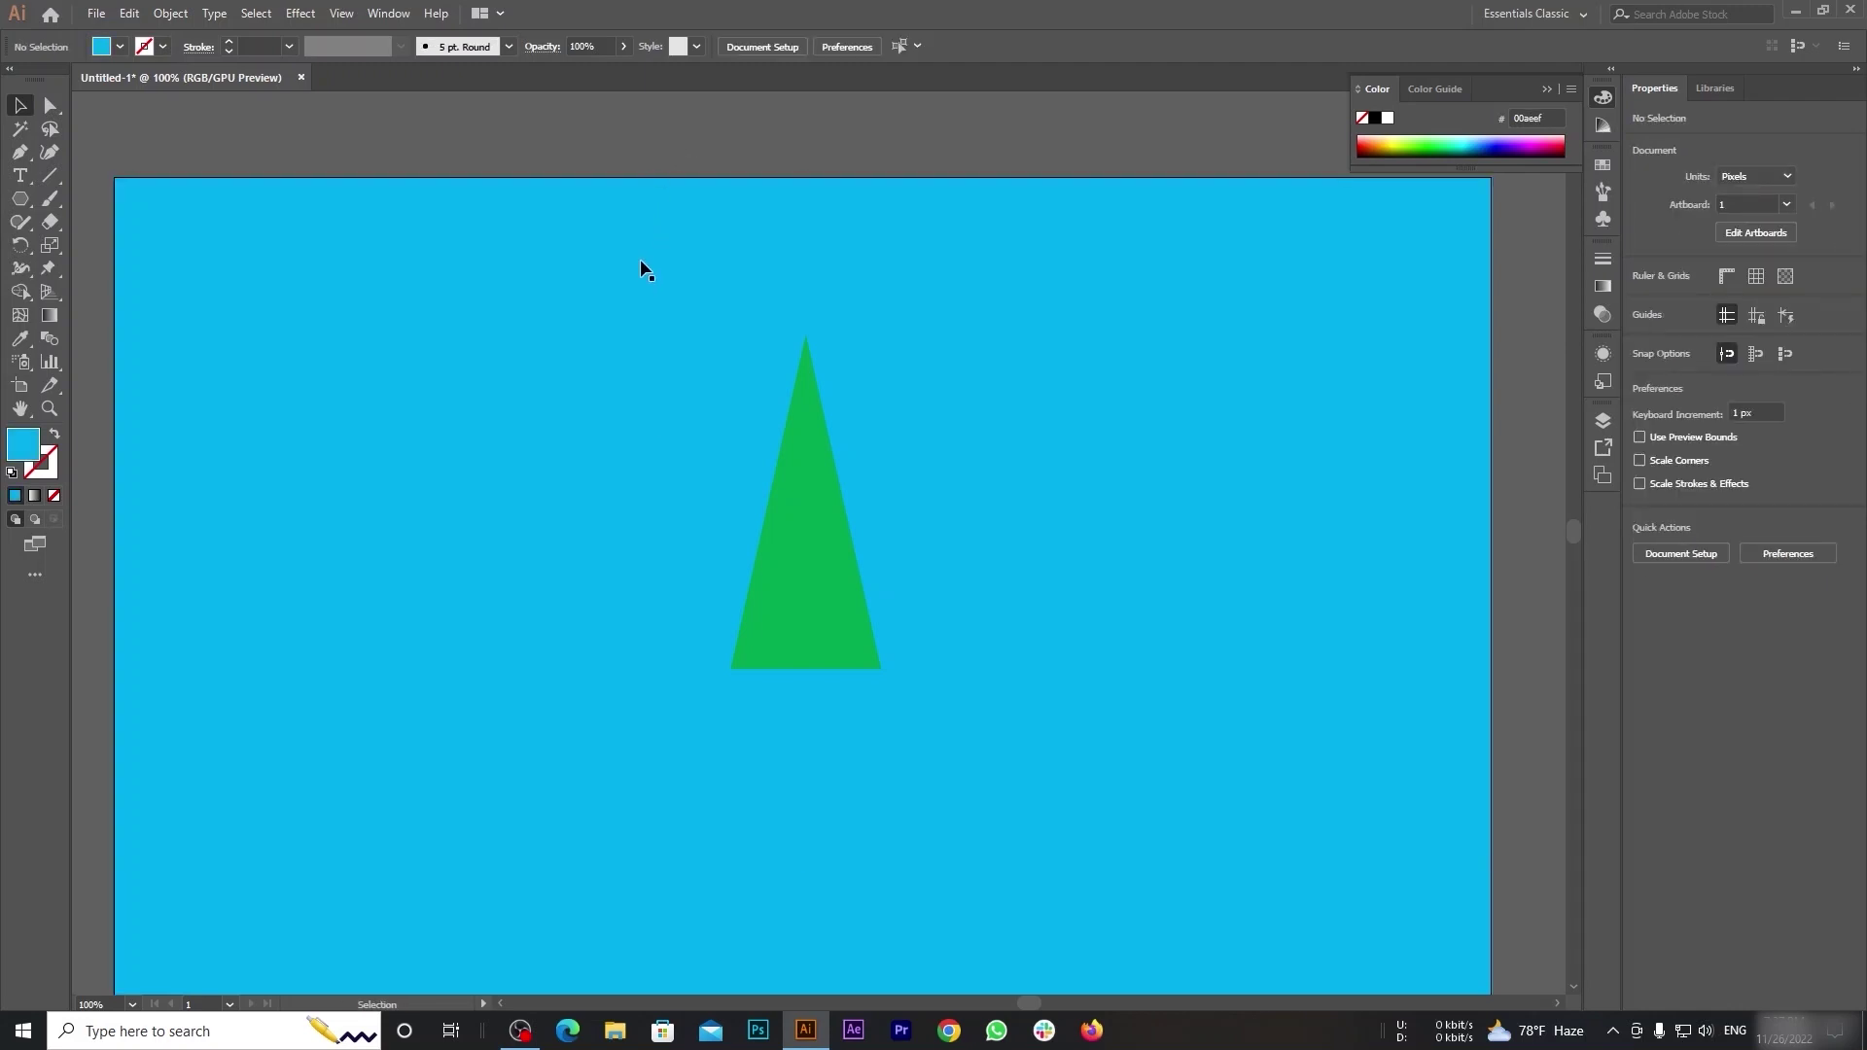
pyautogui.click(640, 269)
pyautogui.click(119, 46)
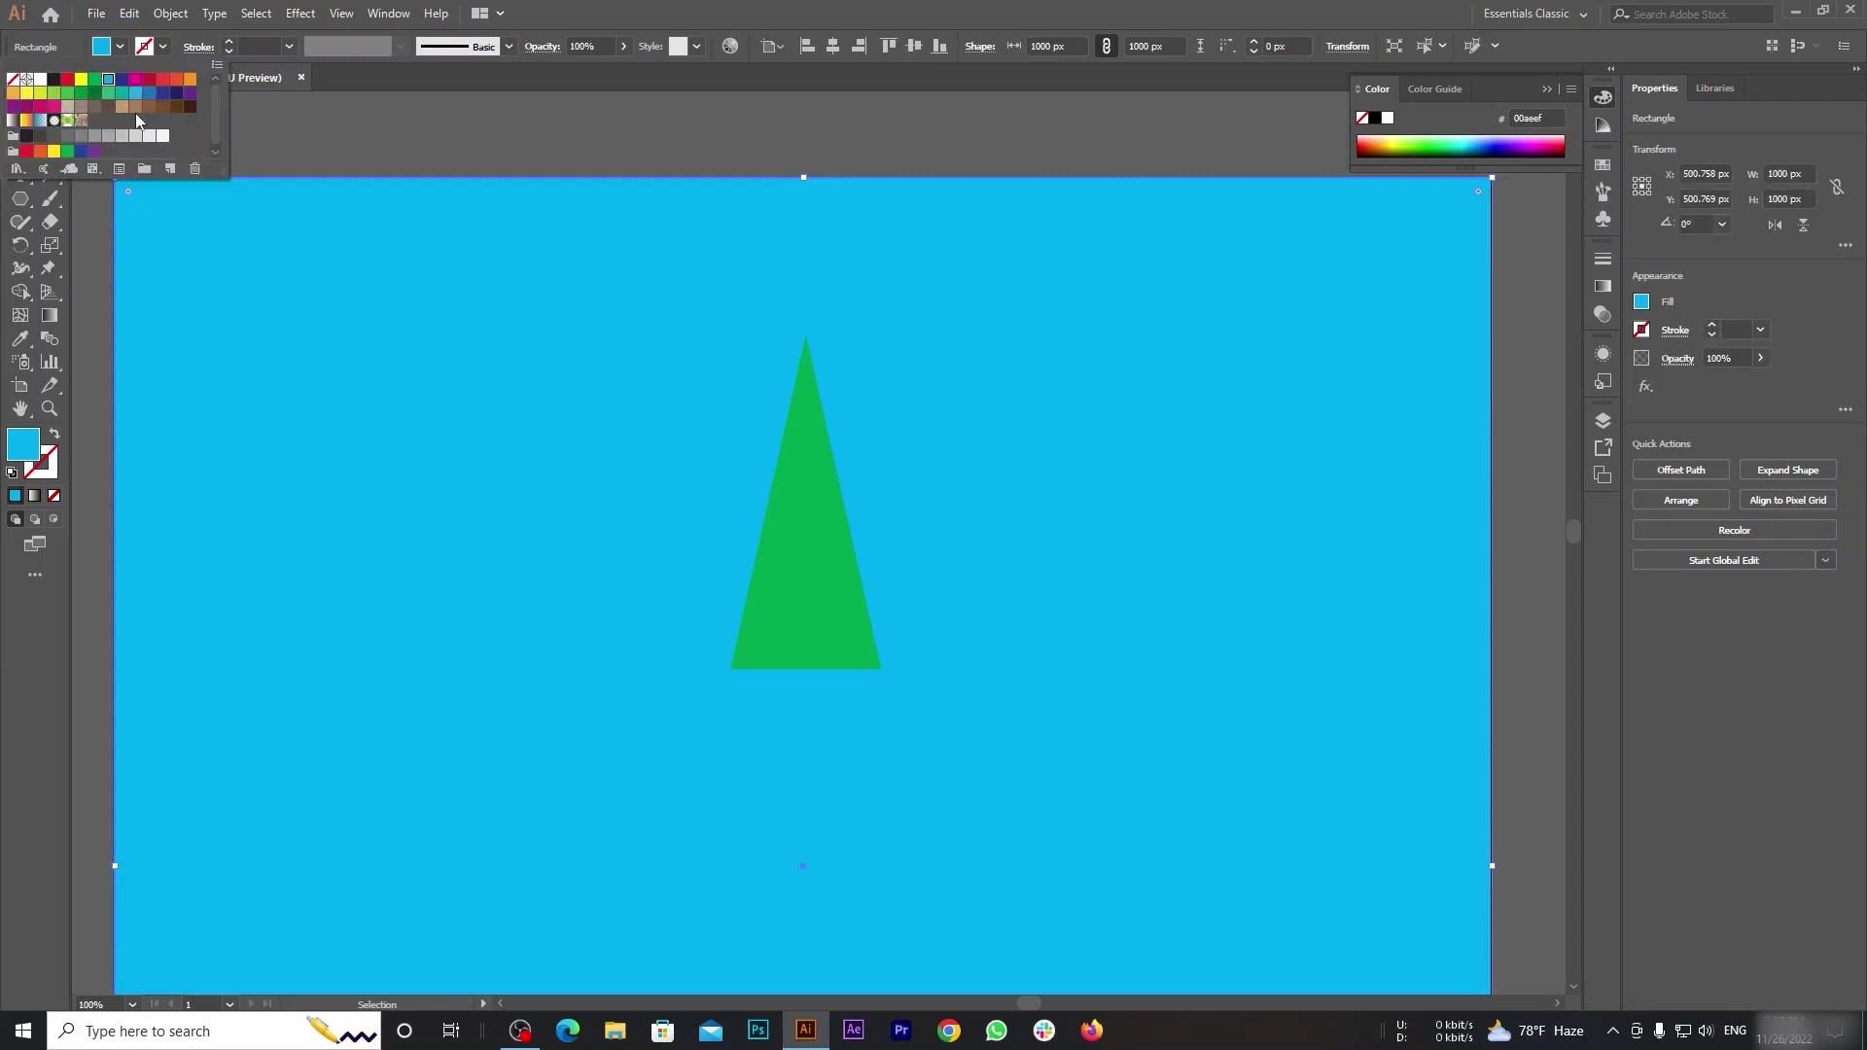
pyautogui.click(40, 79)
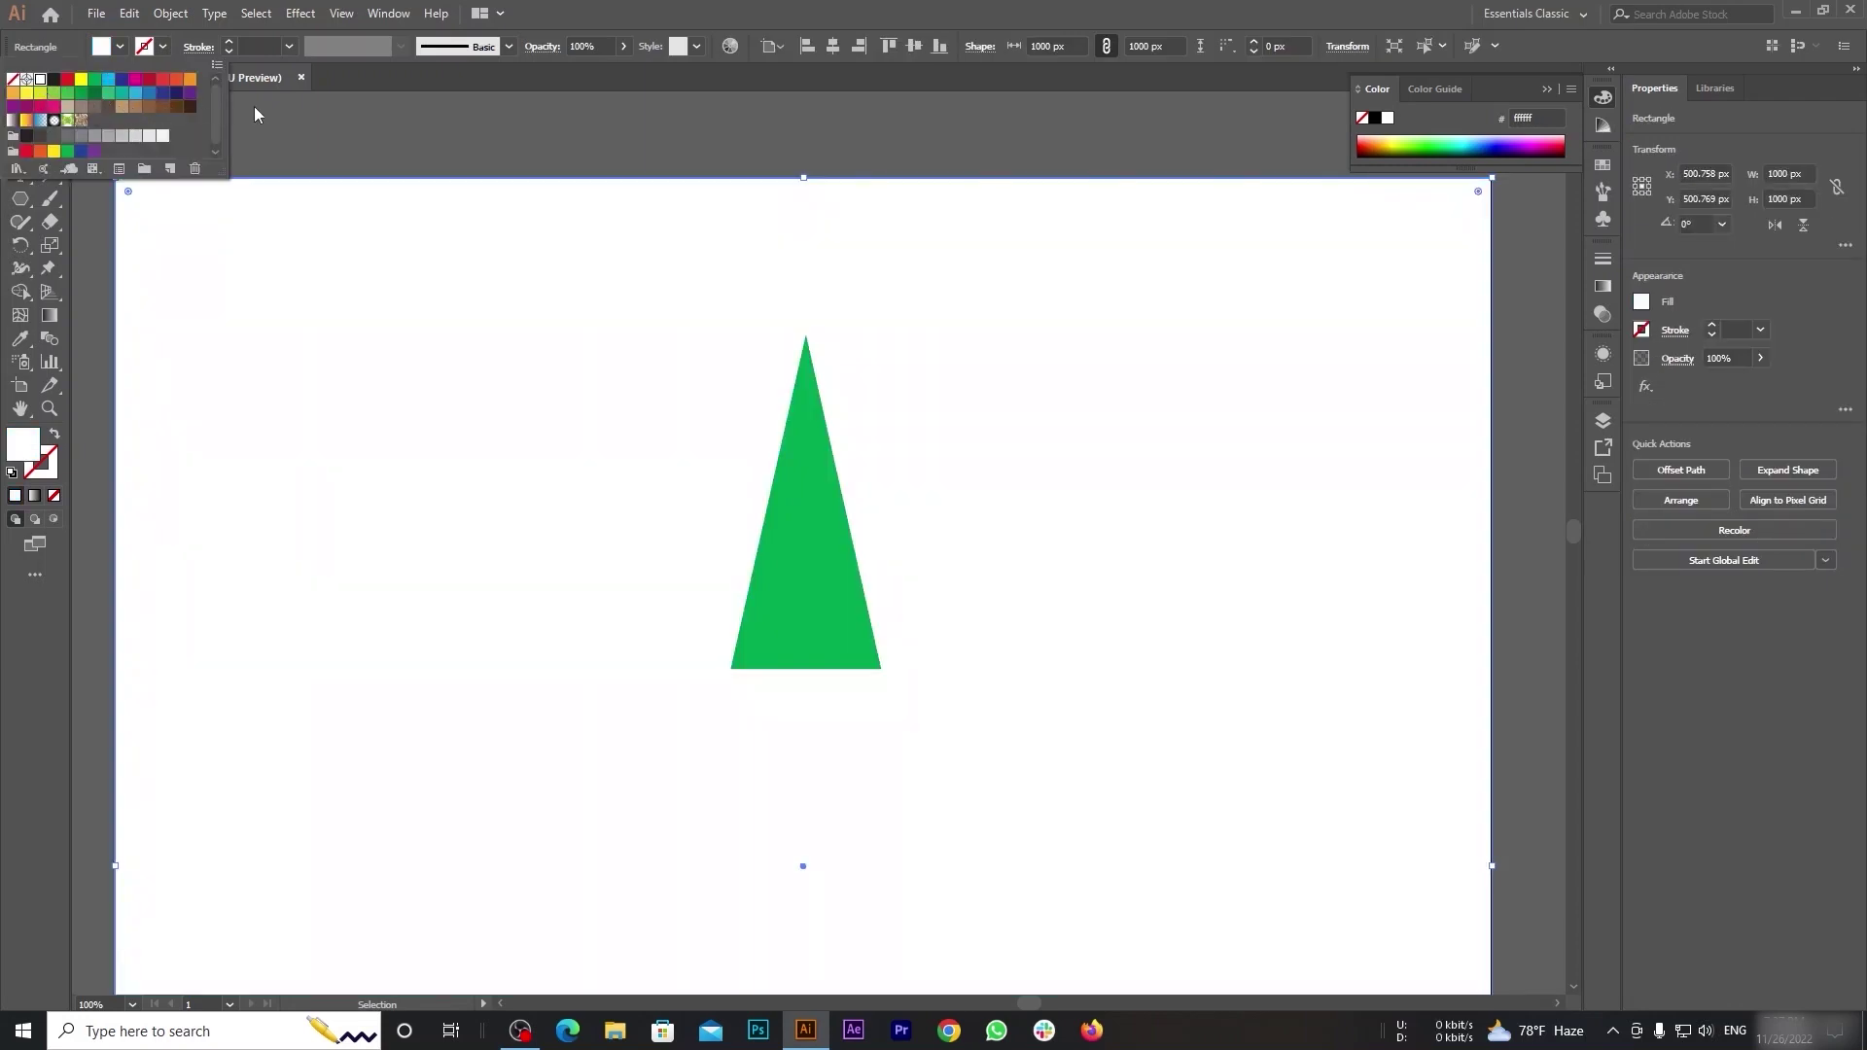
pyautogui.click(525, 126)
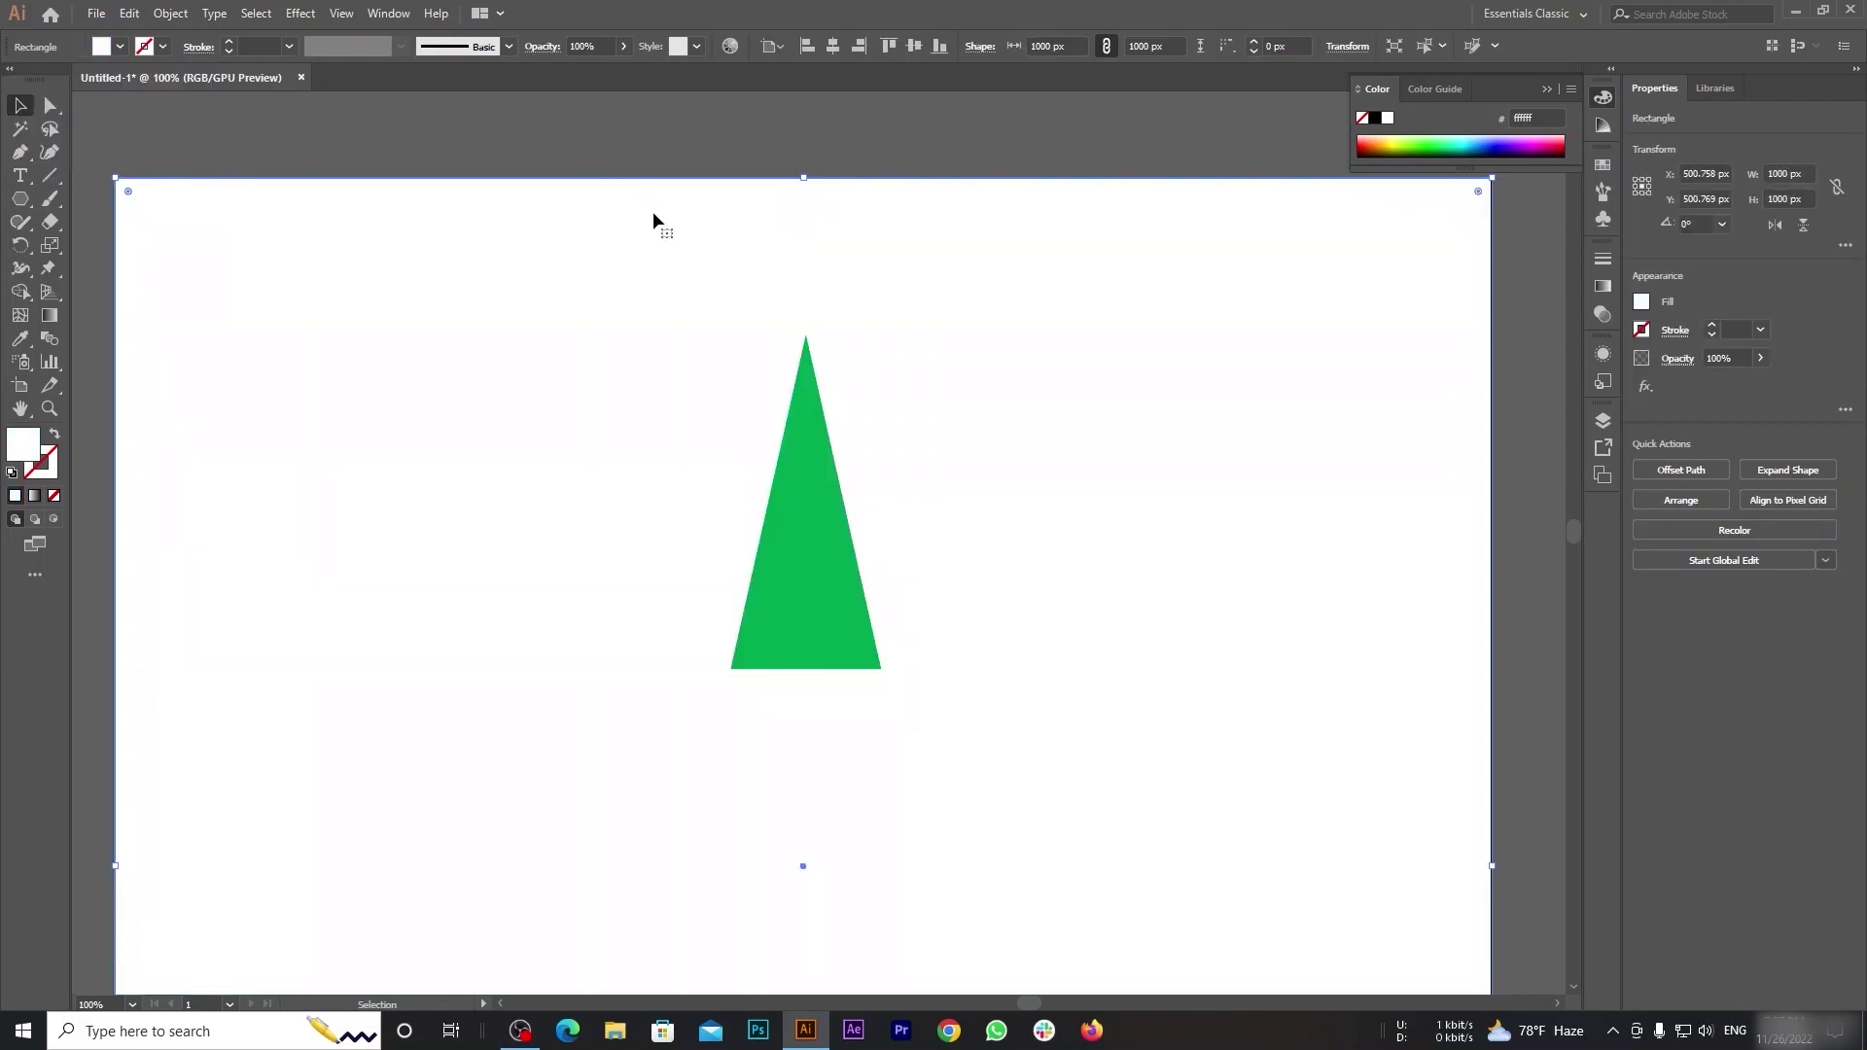
# Deselect the background and bring up the 50 px polygon settings again.
pyautogui.press('a')
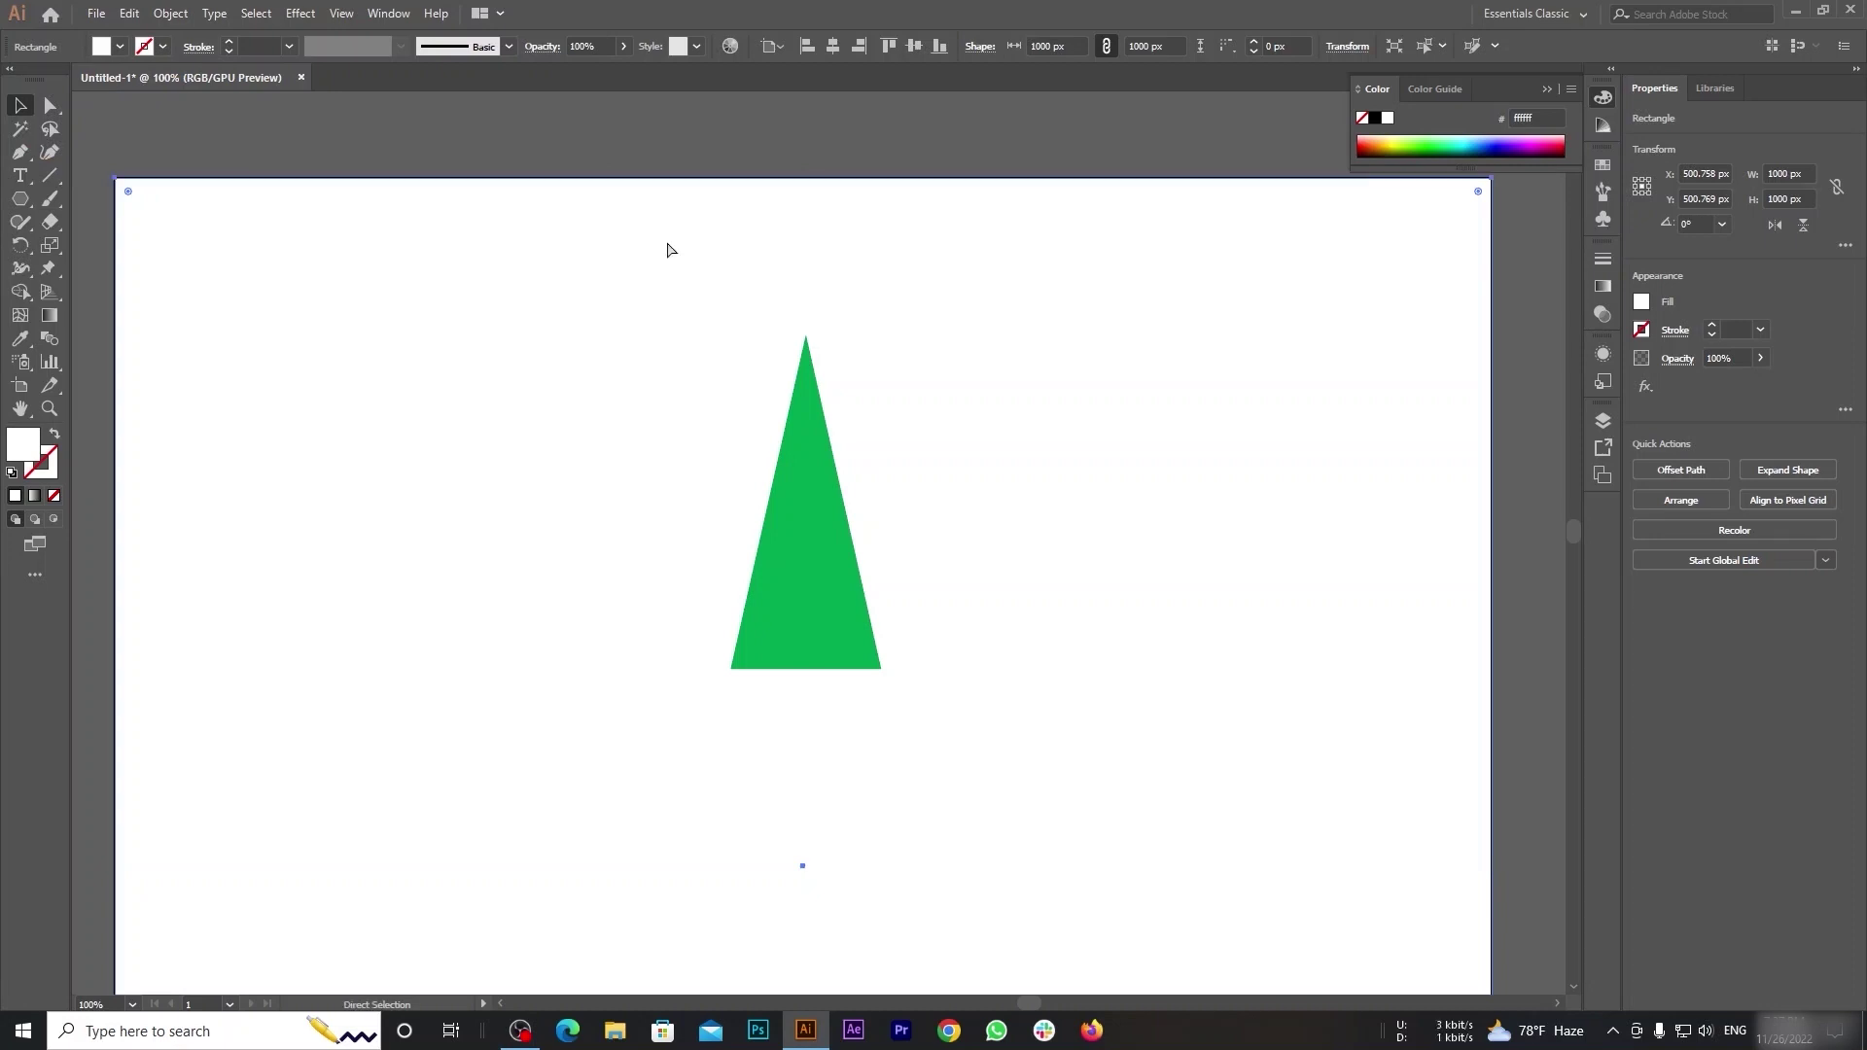
pyautogui.press('v')
pyautogui.hotkey('ctrl', 'shift', 'a')
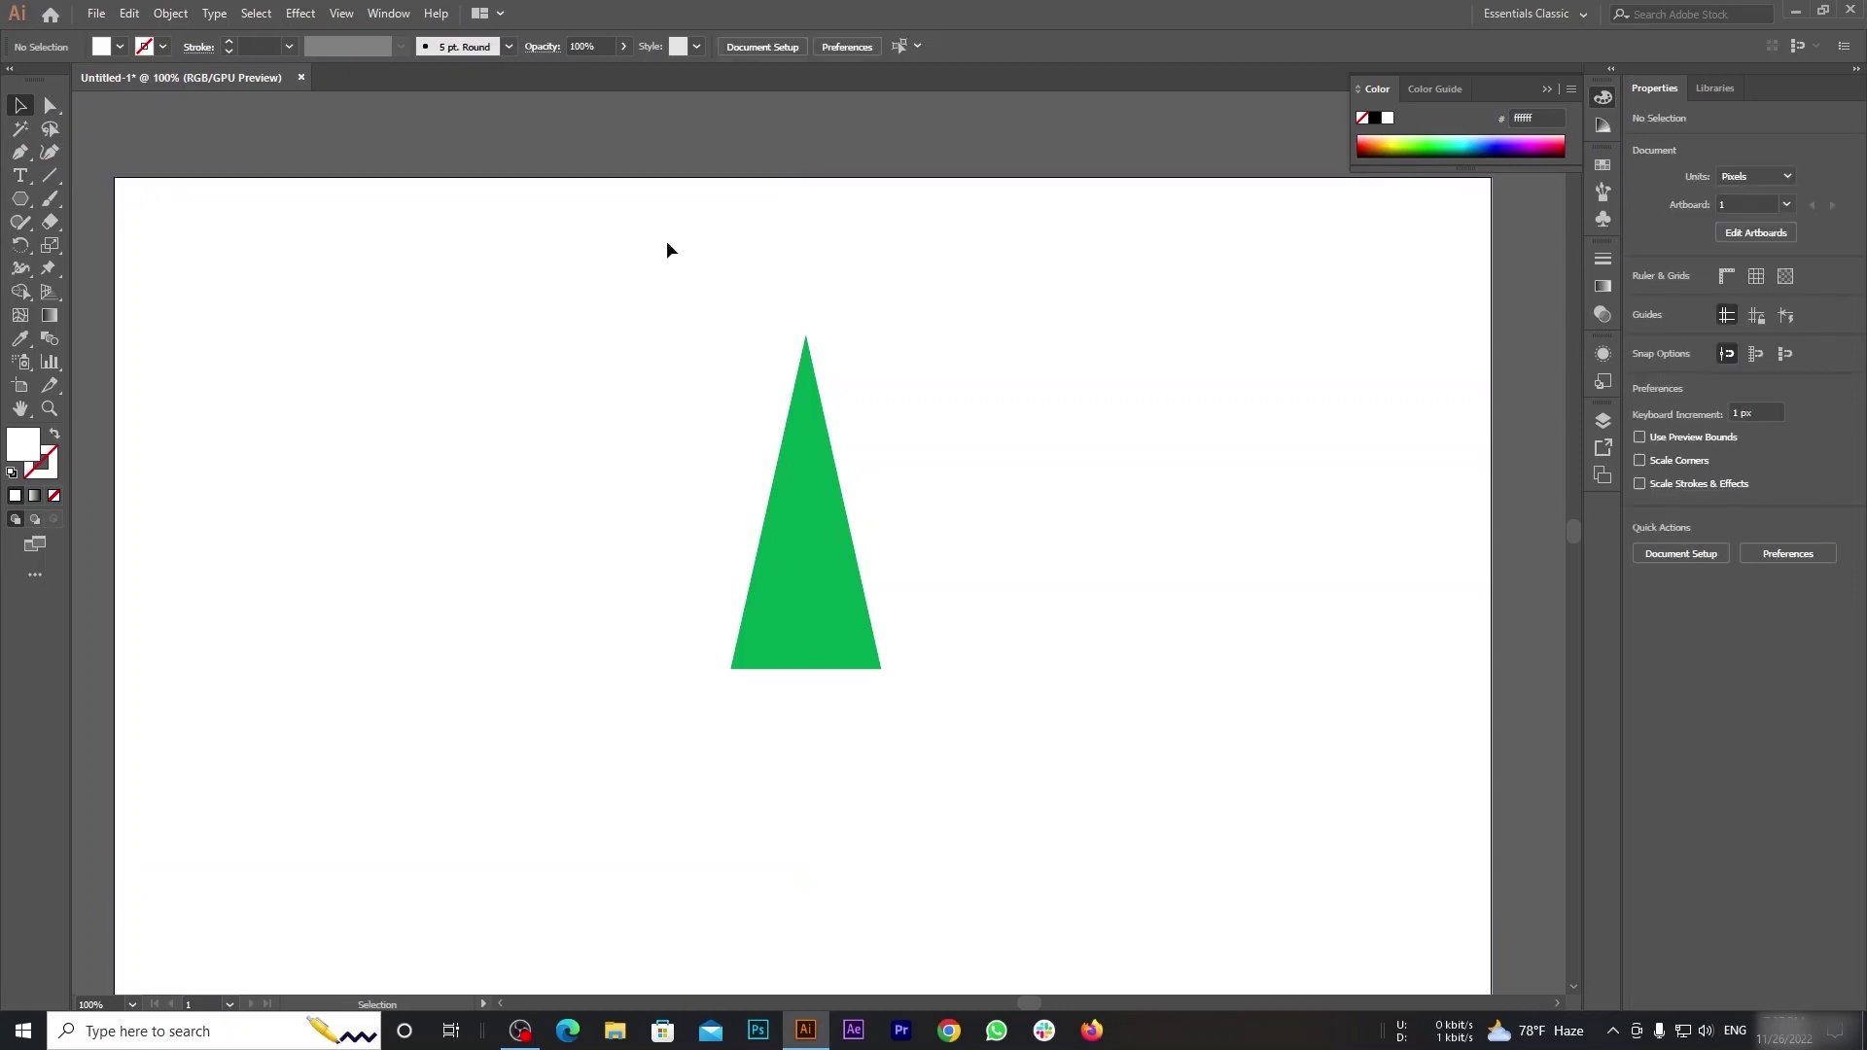
pyautogui.click(805, 438)
pyautogui.click(1085, 584)
# Create a new triangle, stretch it tall and thin, and place it under the canopy.
pyautogui.click(19, 198)
pyautogui.click(642, 612)
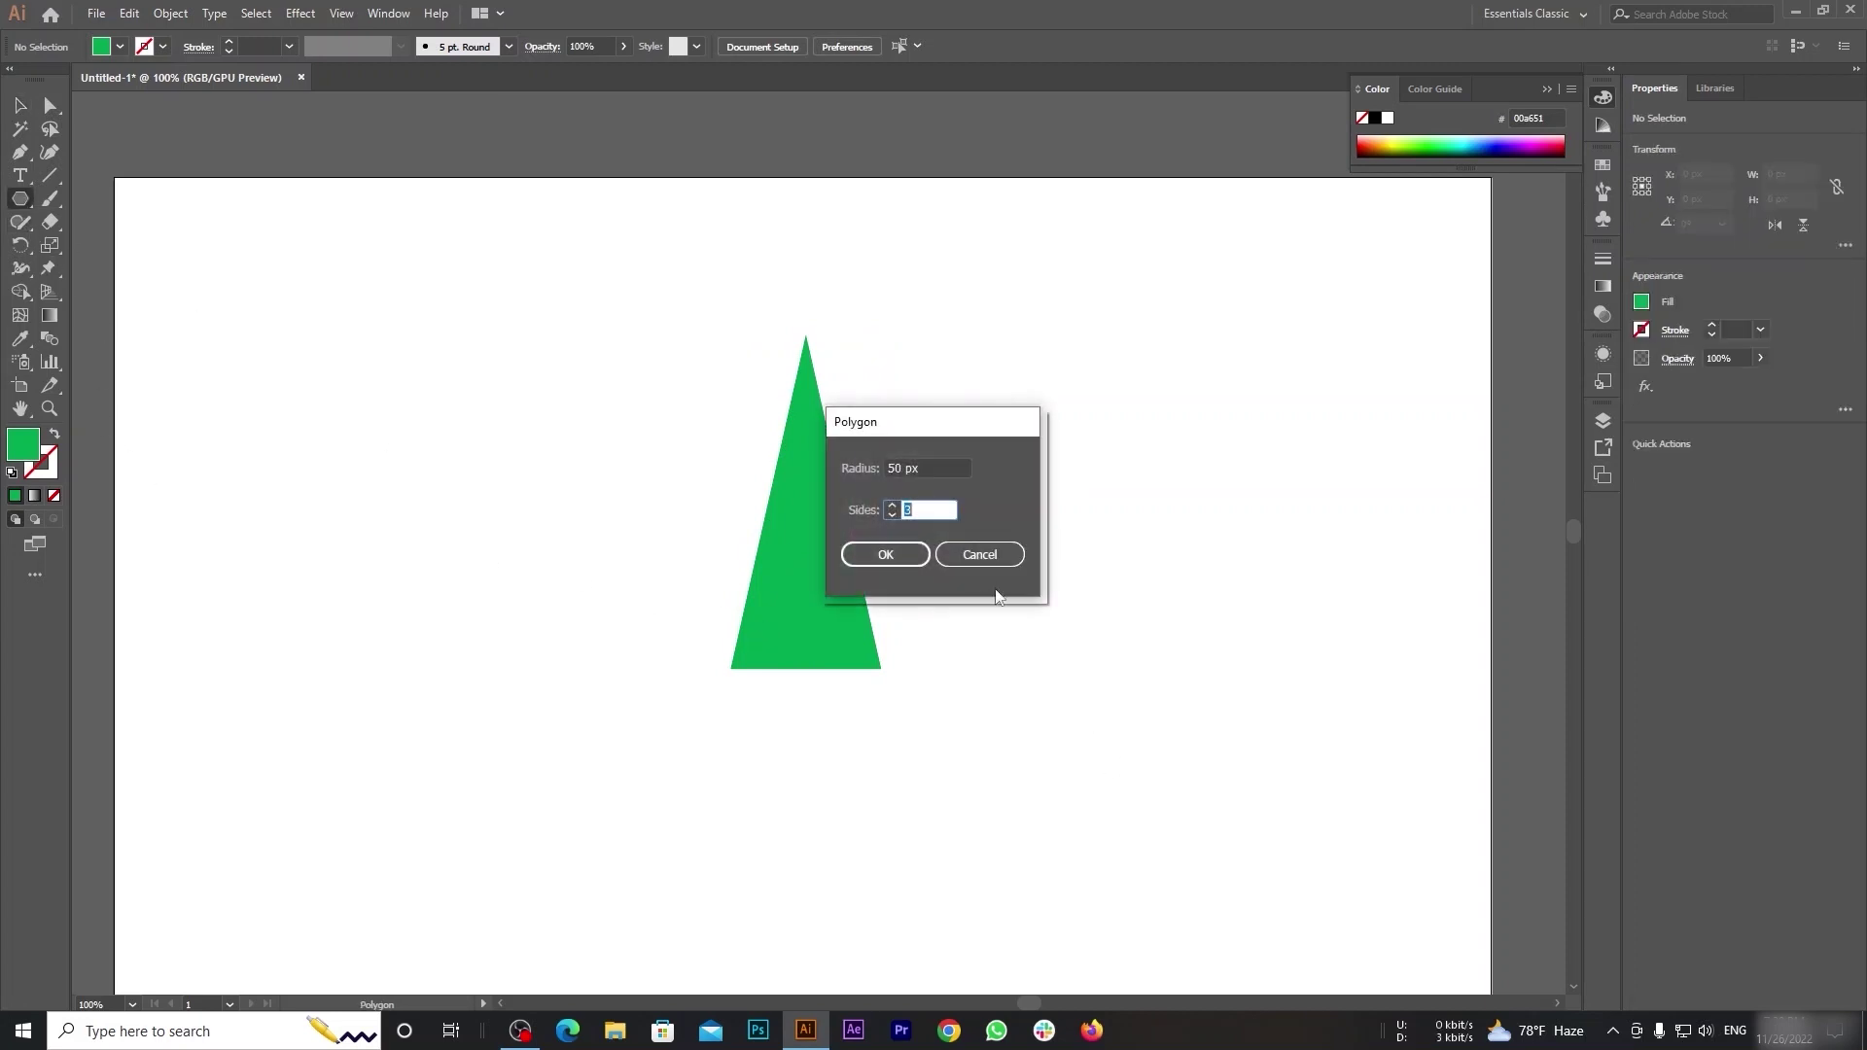
pyautogui.click(886, 554)
pyautogui.press('v')
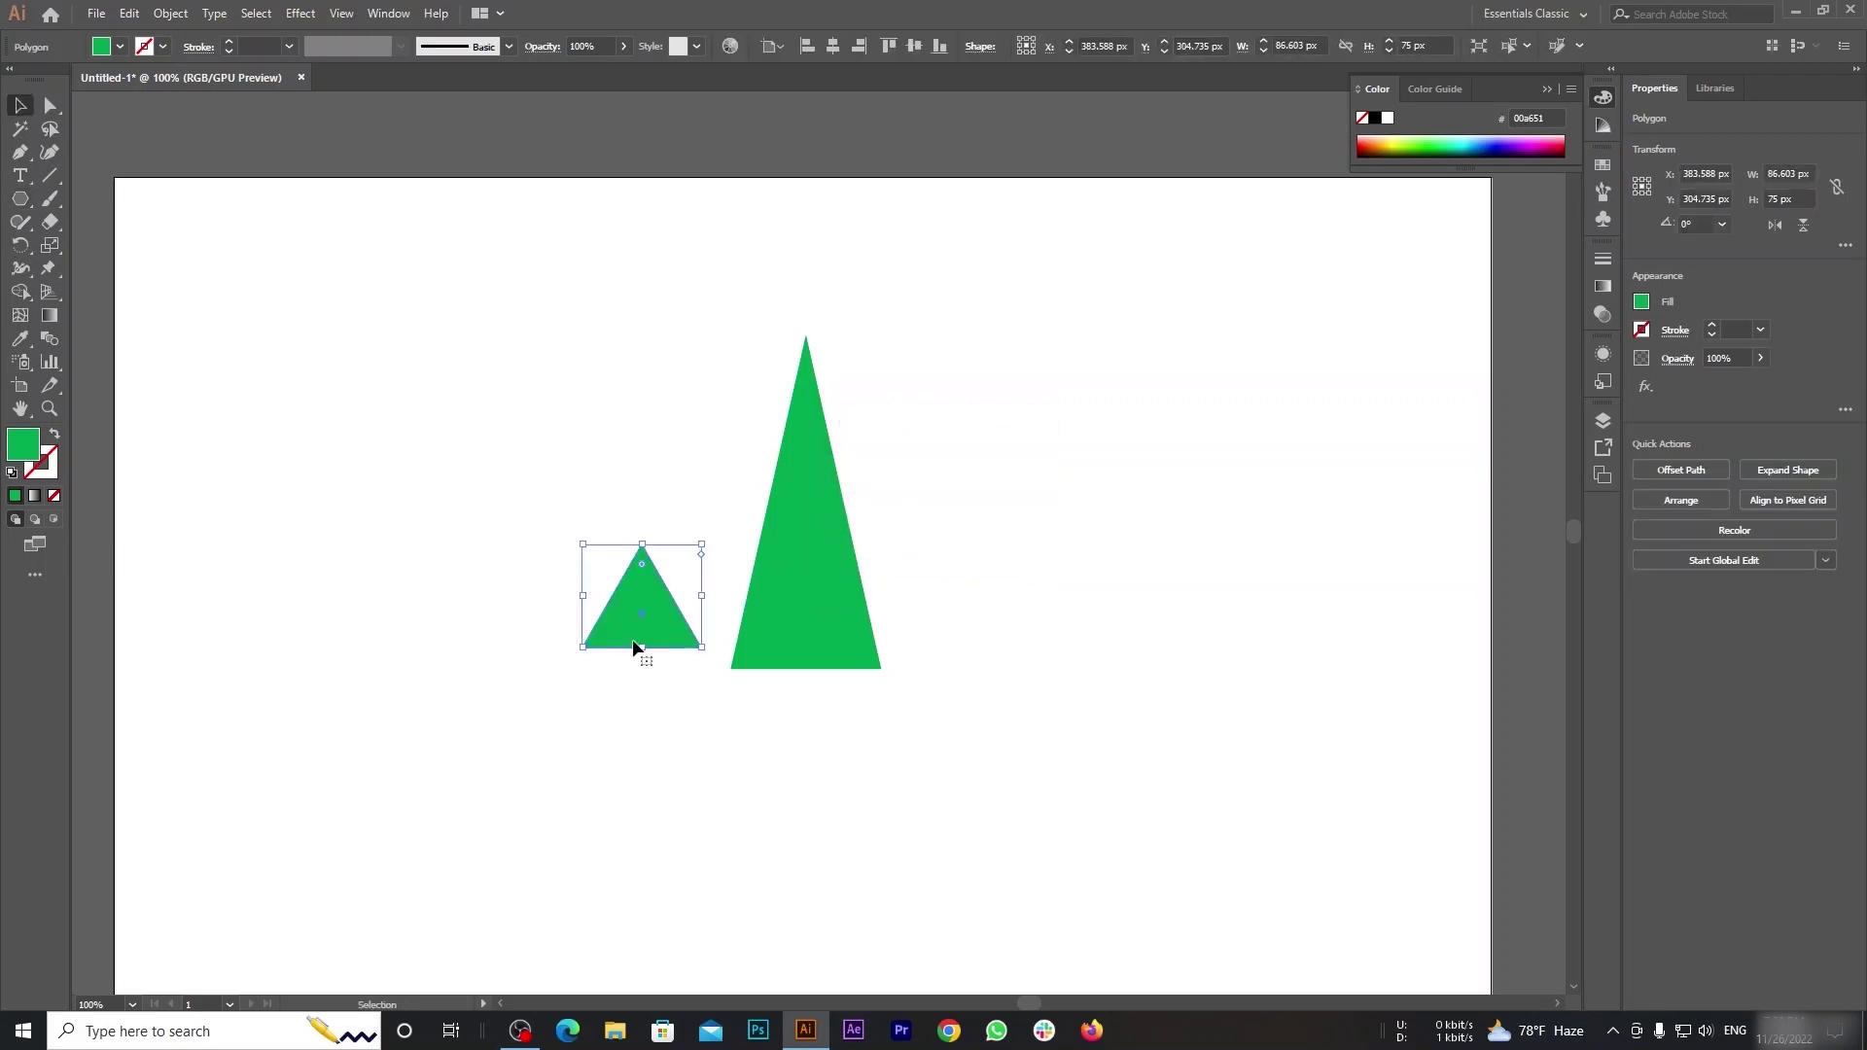
pyautogui.moveTo(643, 648); pyautogui.dragTo(615, 911)
pyautogui.moveTo(702, 729); pyautogui.dragTo(605, 731)
pyautogui.moveTo(592, 866)
pyautogui.mouseDown()
pyautogui.moveTo(802, 865)
pyautogui.moveTo(809, 762)
pyautogui.mouseUp()
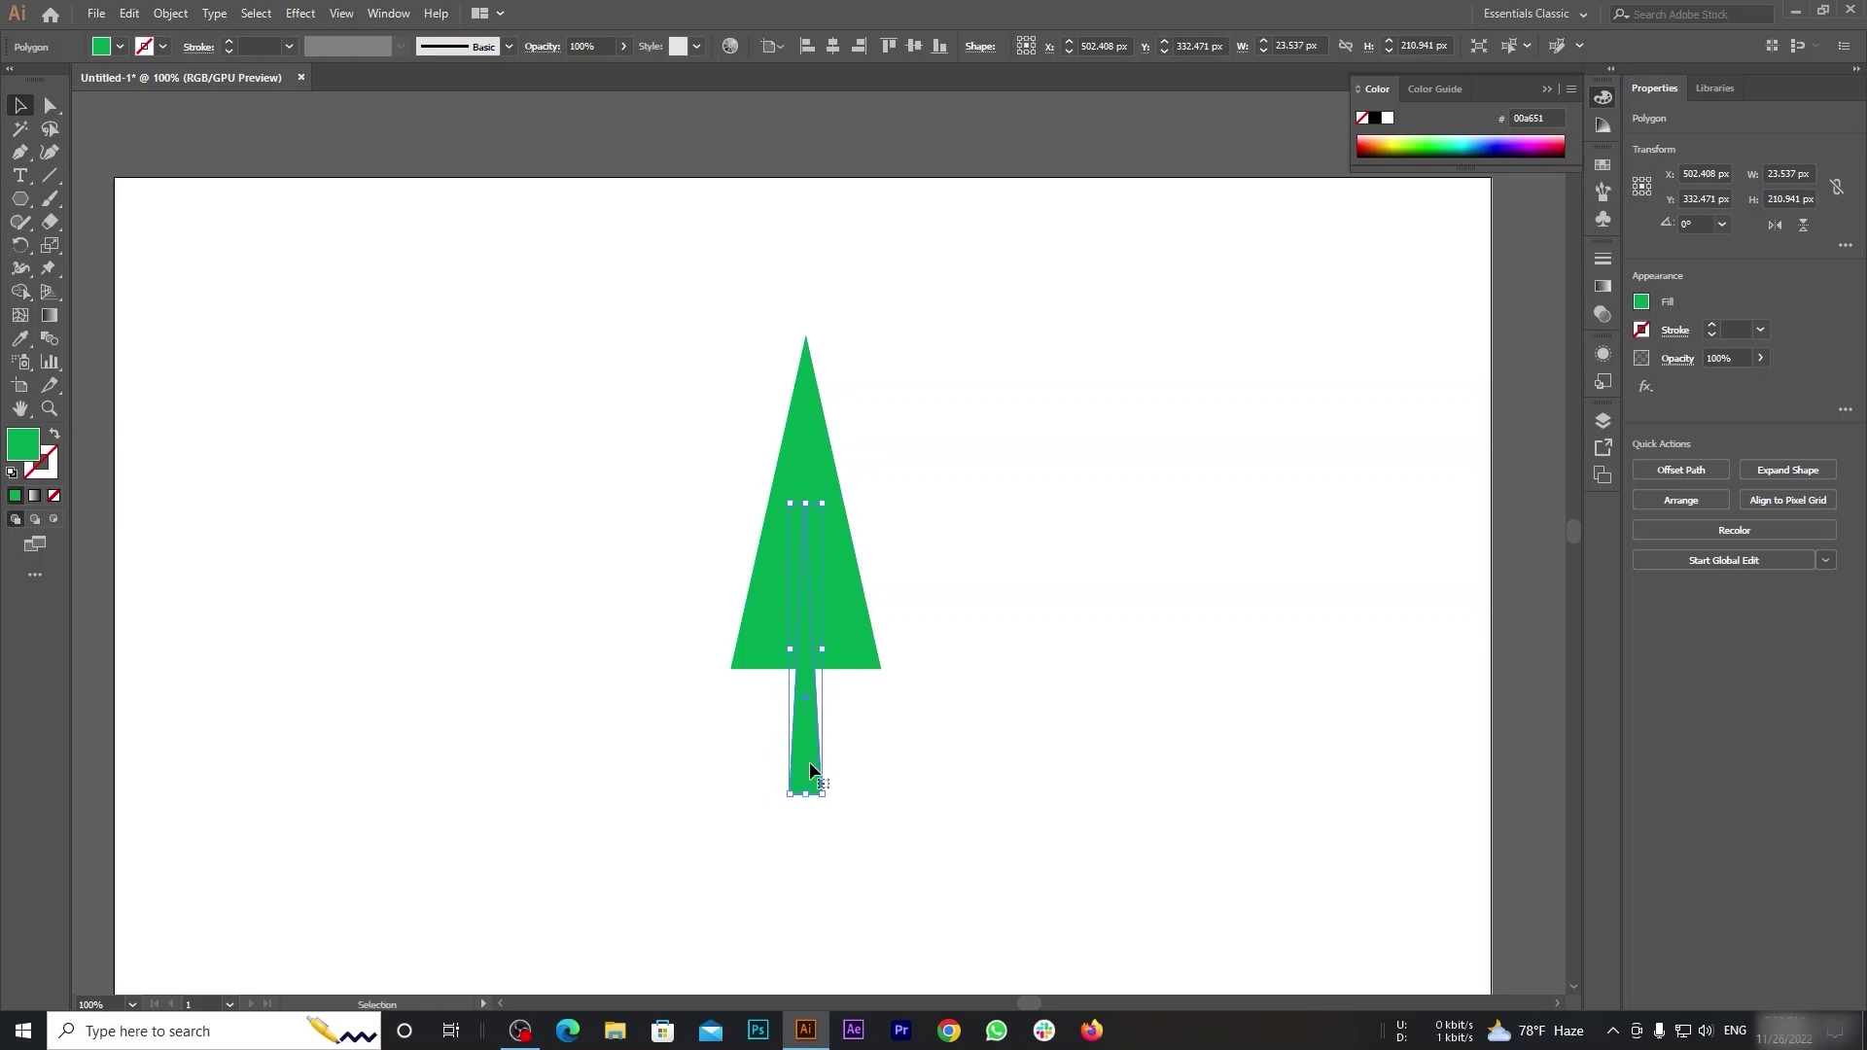
# Fill the trunk triangle brown (603913) and deselect it.
pyautogui.click(118, 49)
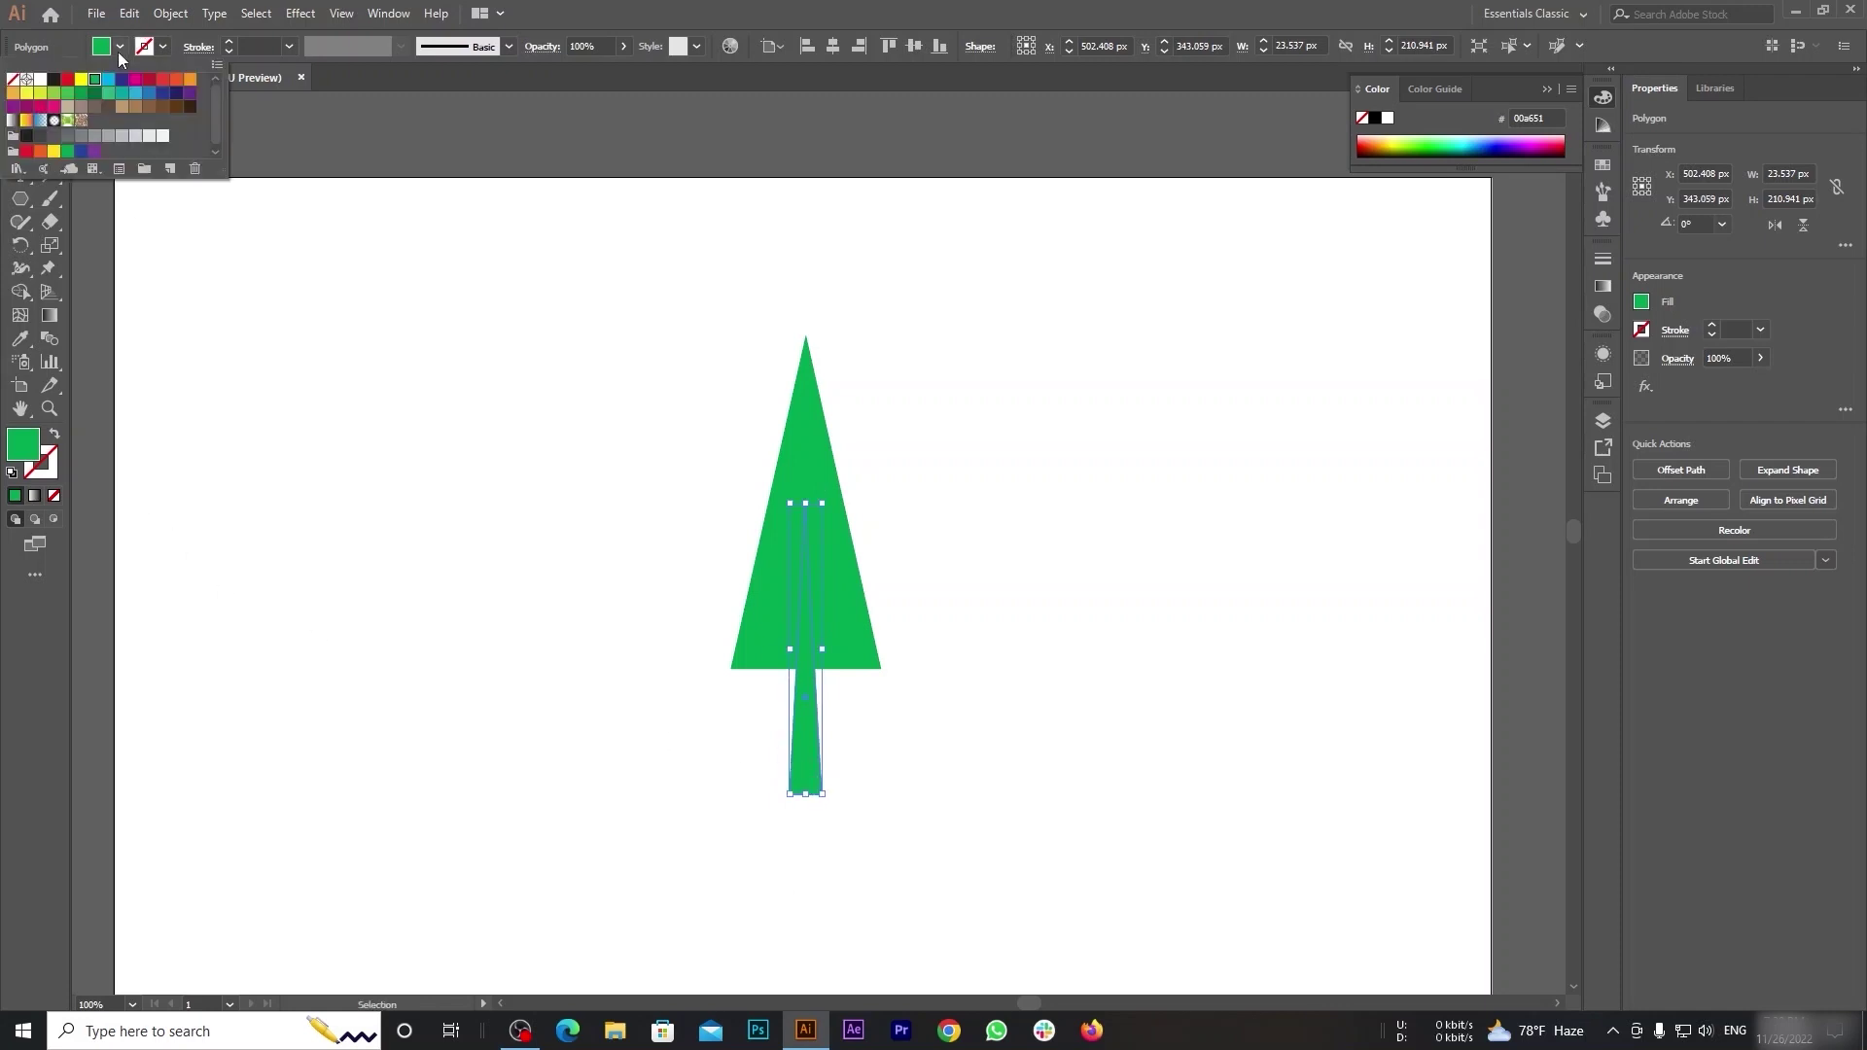
pyautogui.click(177, 106)
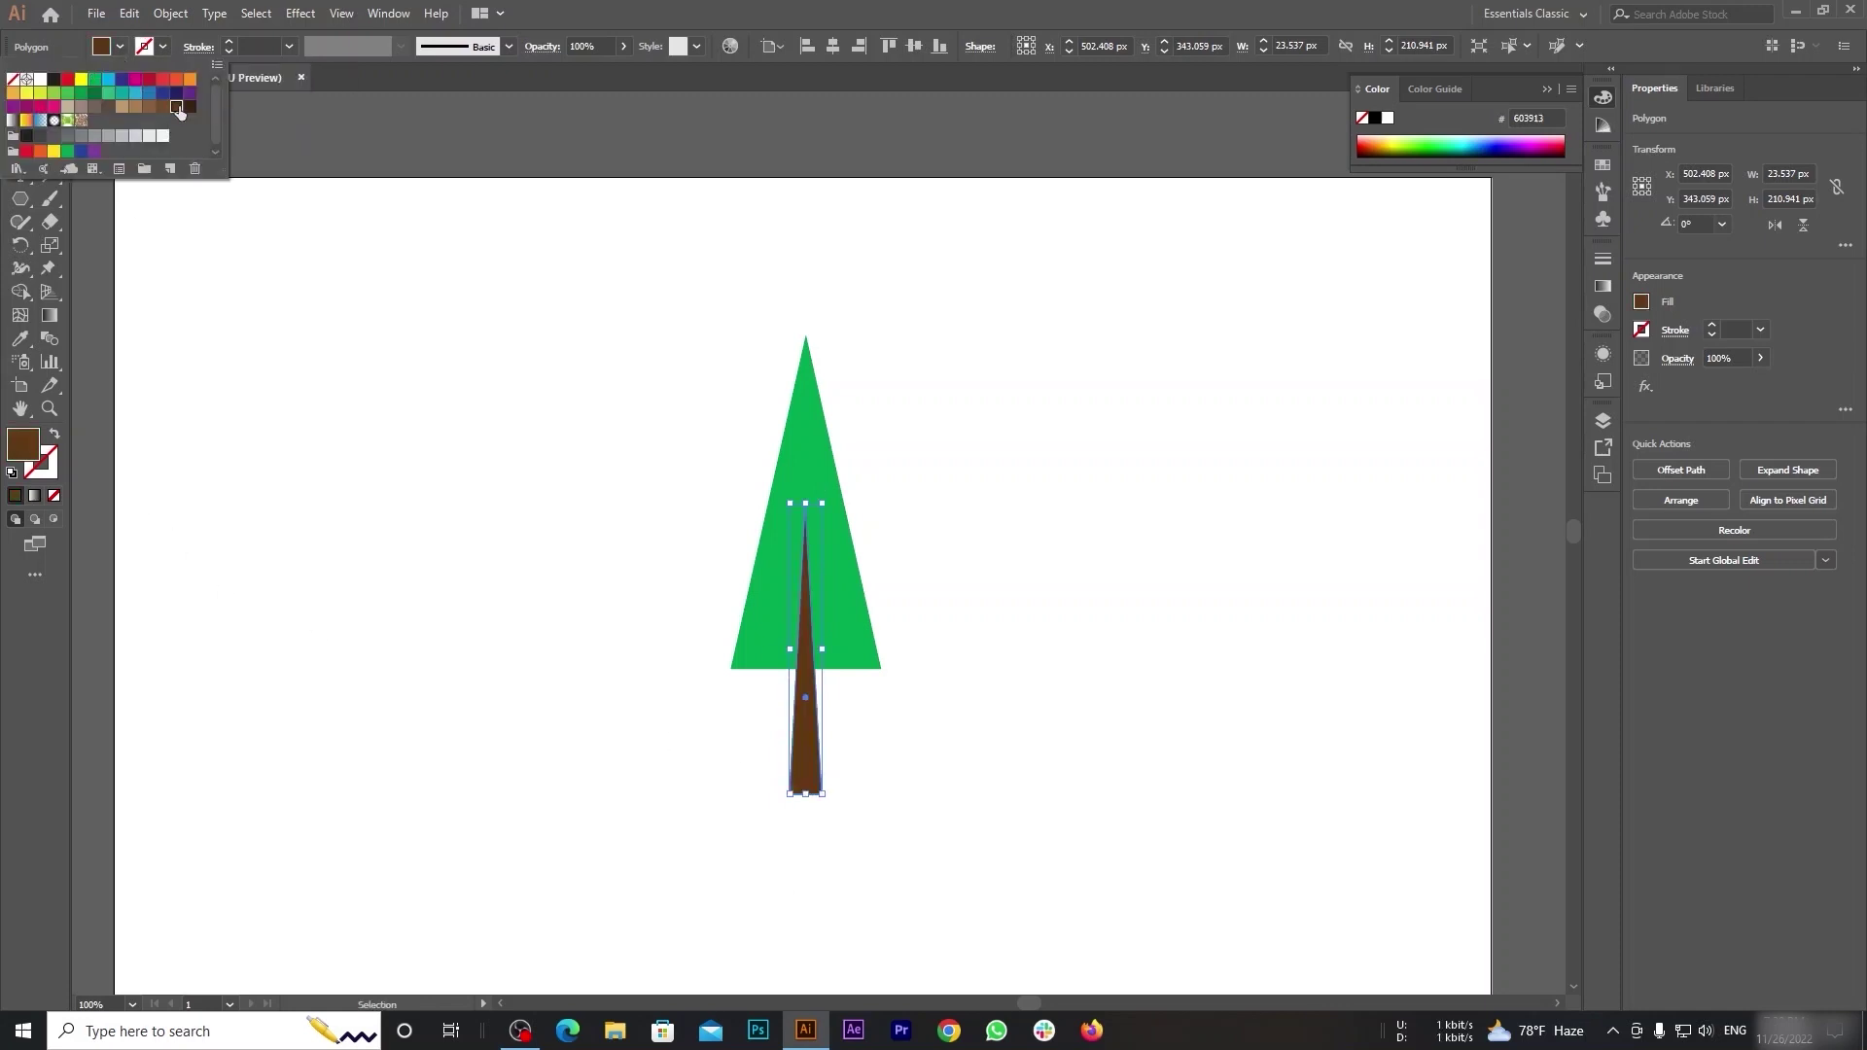
pyautogui.click(546, 489)
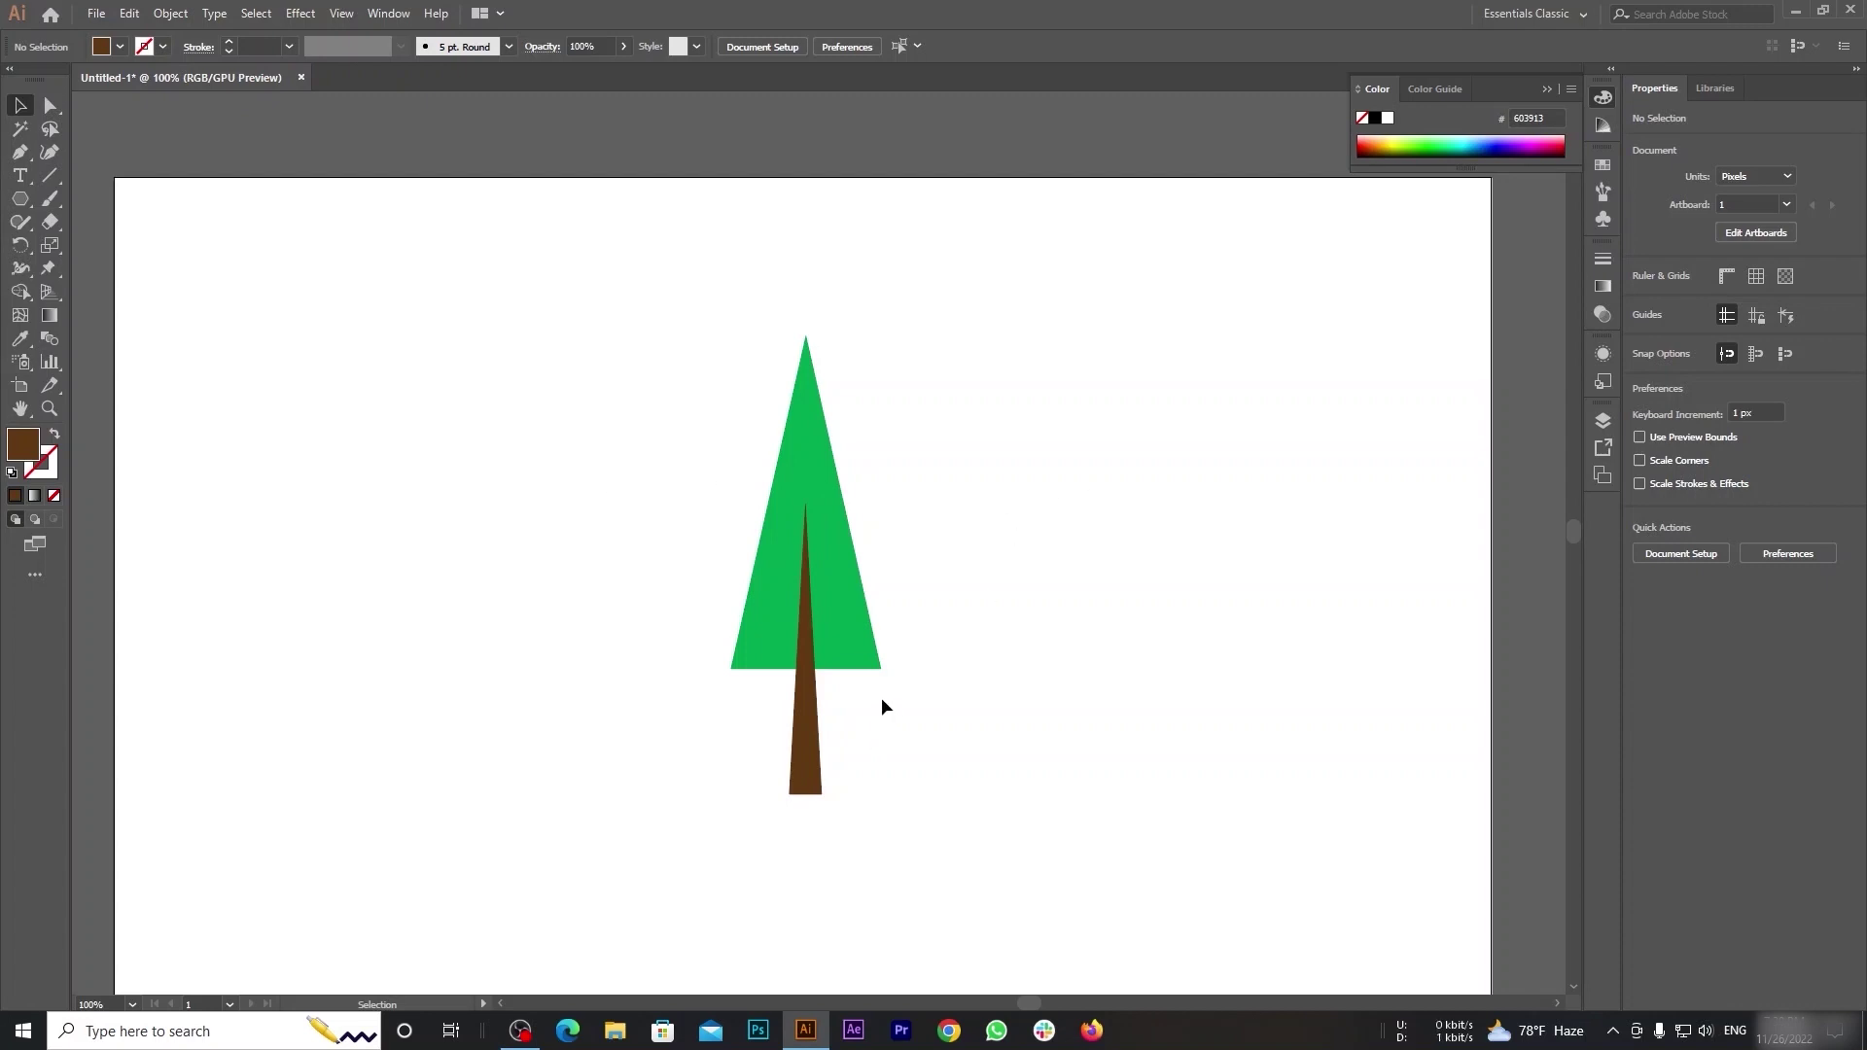
# Draw a thin brown triangle and set it on the trunk angling up-right as a branch.
pyautogui.click(625, 671)
pyautogui.click(885, 557)
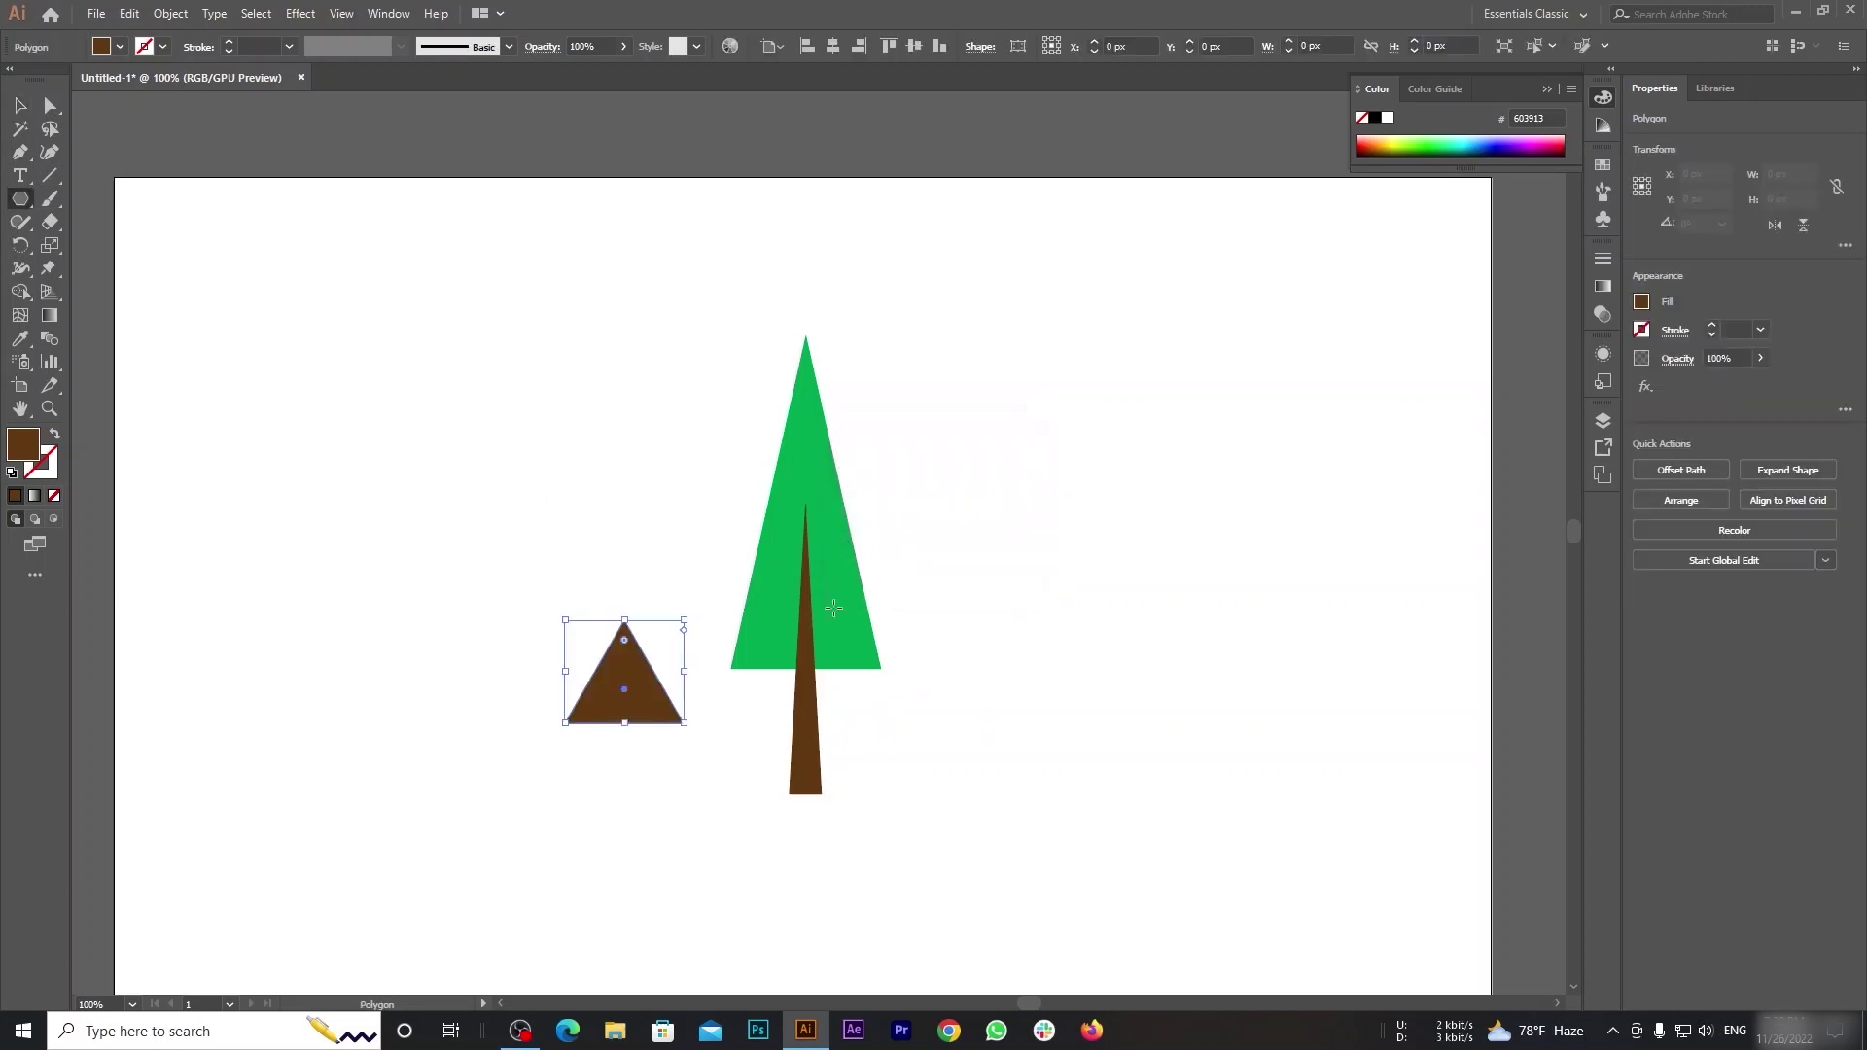
pyautogui.moveTo(684, 673)
pyautogui.mouseDown()
pyautogui.moveTo(595, 673)
pyautogui.moveTo(814, 611)
pyautogui.mouseUp()
pyautogui.click(21, 105)
pyautogui.click(645, 663)
pyautogui.moveTo(834, 530)
pyautogui.mouseDown()
pyautogui.moveTo(860, 572)
pyautogui.moveTo(848, 589)
pyautogui.moveTo(822, 564)
pyautogui.mouseUp()
pyautogui.scroll(2, 872, 570)
pyautogui.scroll(2, 873, 570)
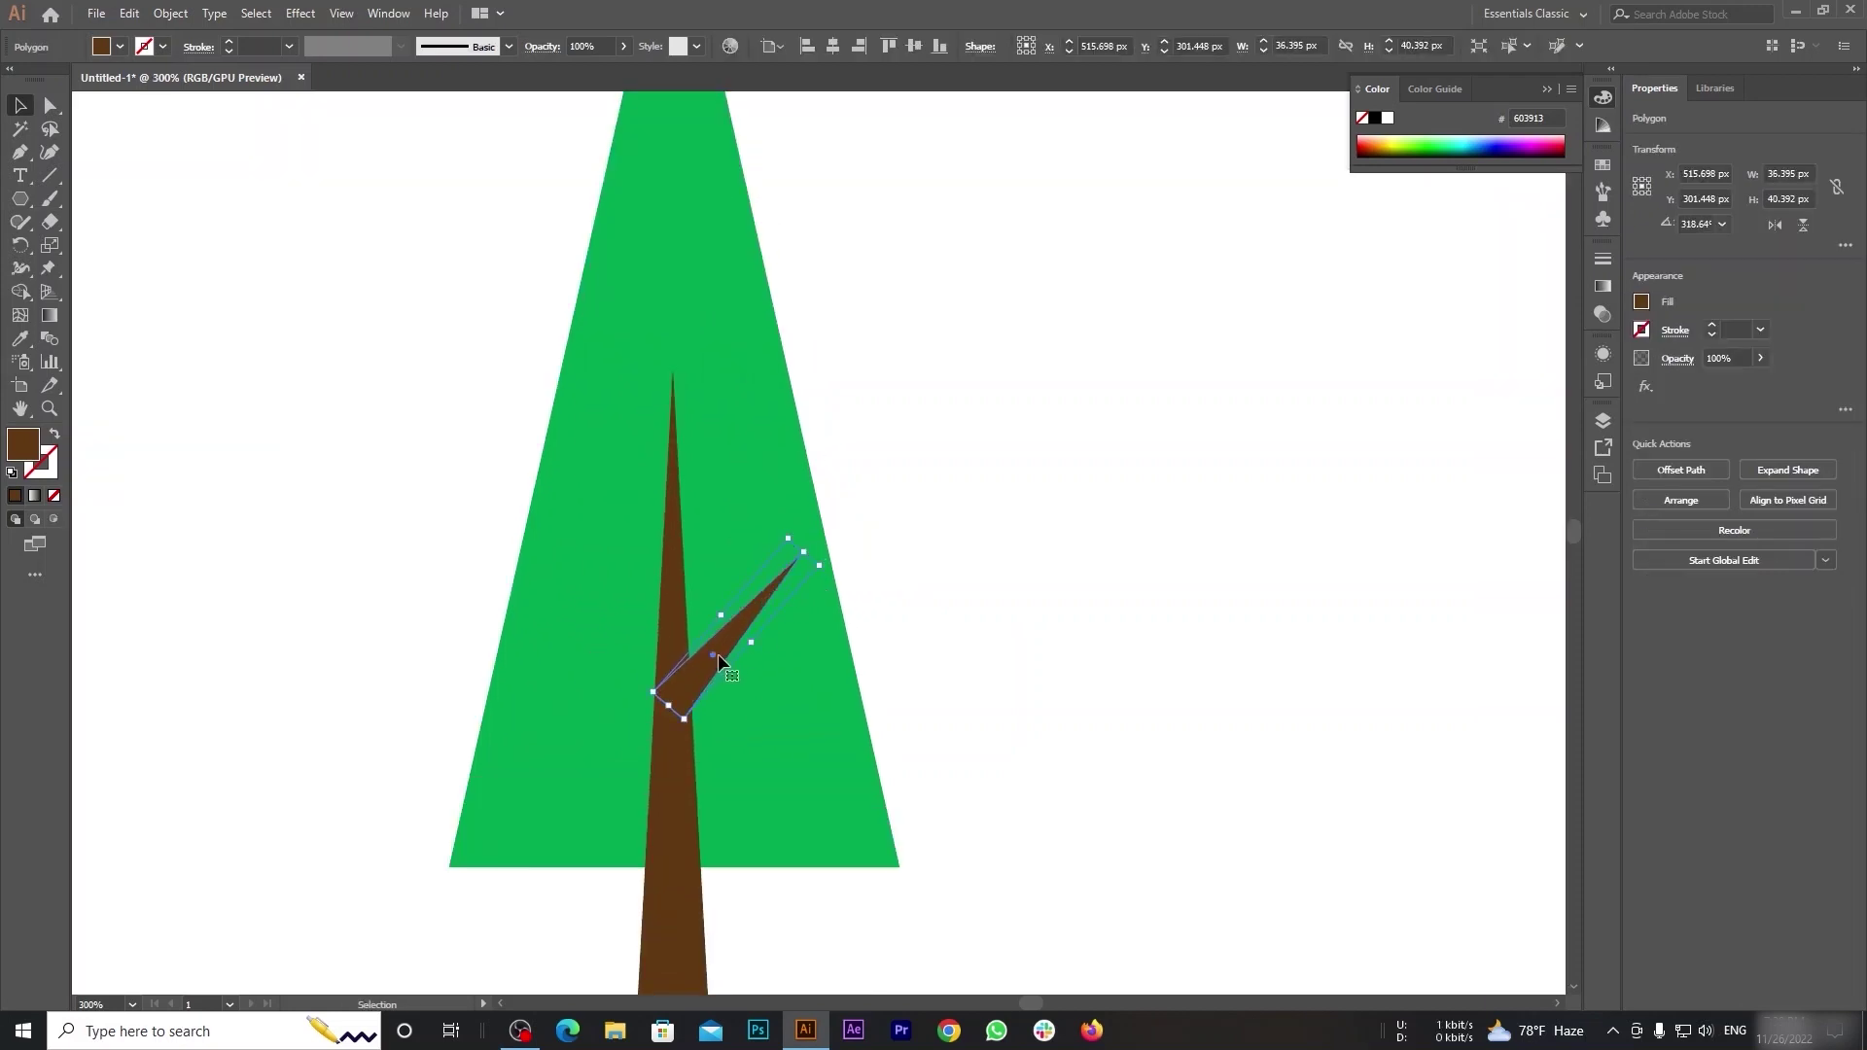
pyautogui.click(1054, 686)
pyautogui.hotkey('ctrl', '-')
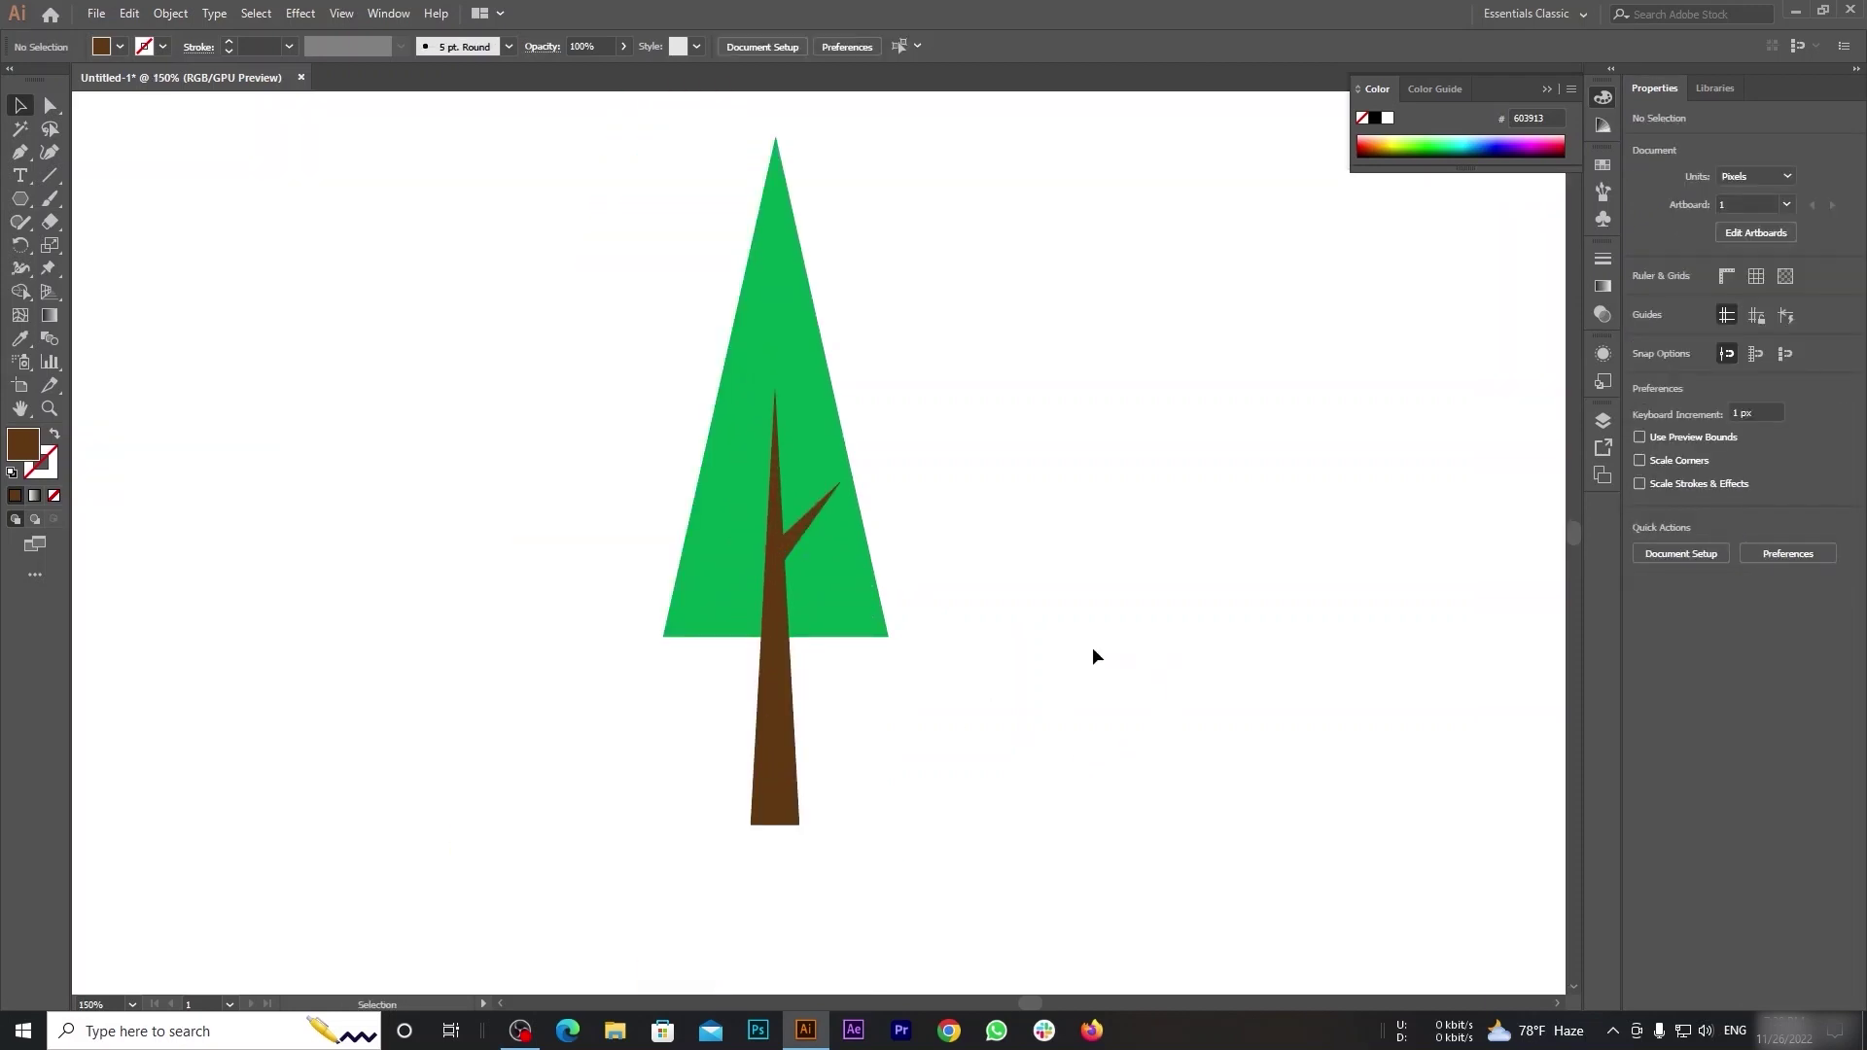
# Create a narrow brown triangle, rotate it, and place it on the trunk angling up-left.
pyautogui.click(19, 199)
pyautogui.click(550, 792)
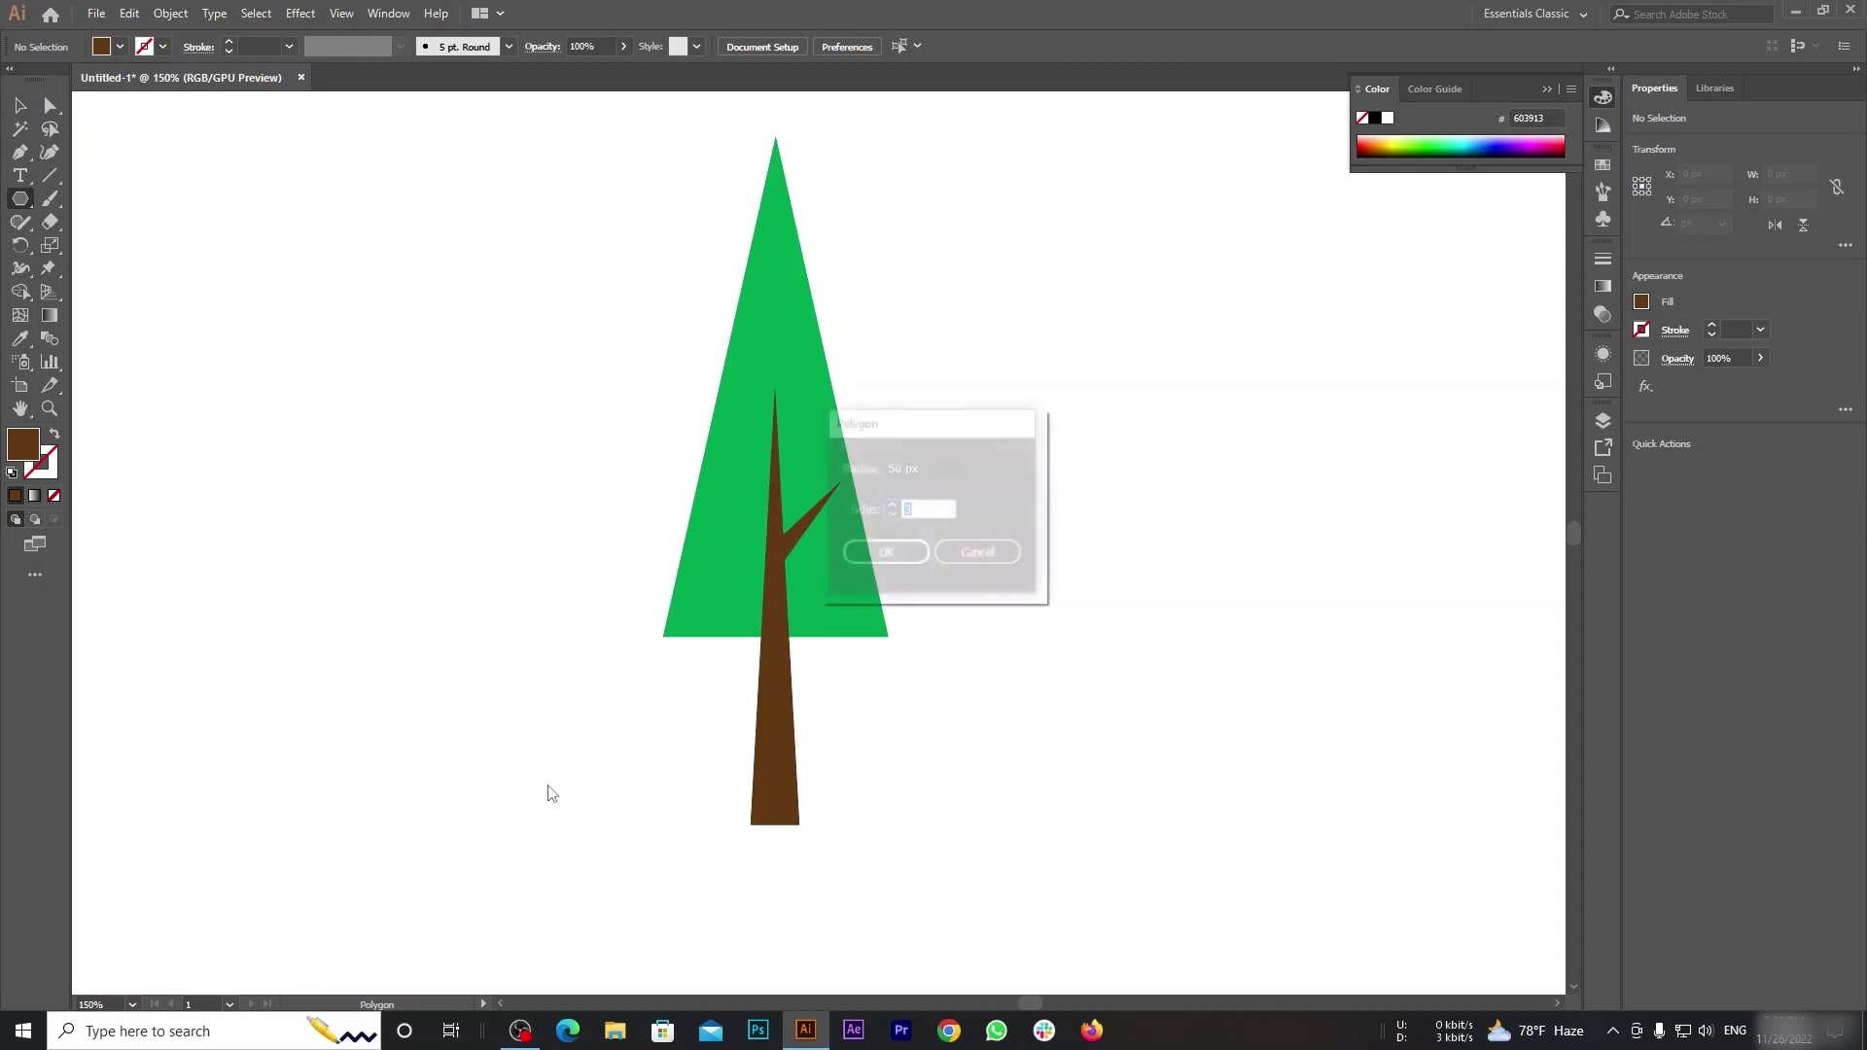
pyautogui.click(886, 551)
pyautogui.press('v')
pyautogui.moveTo(637, 761)
pyautogui.mouseDown()
pyautogui.moveTo(495, 760)
pyautogui.moveTo(457, 681)
pyautogui.mouseUp()
pyautogui.click(793, 675)
pyautogui.moveTo(452, 754); pyautogui.dragTo(748, 578)
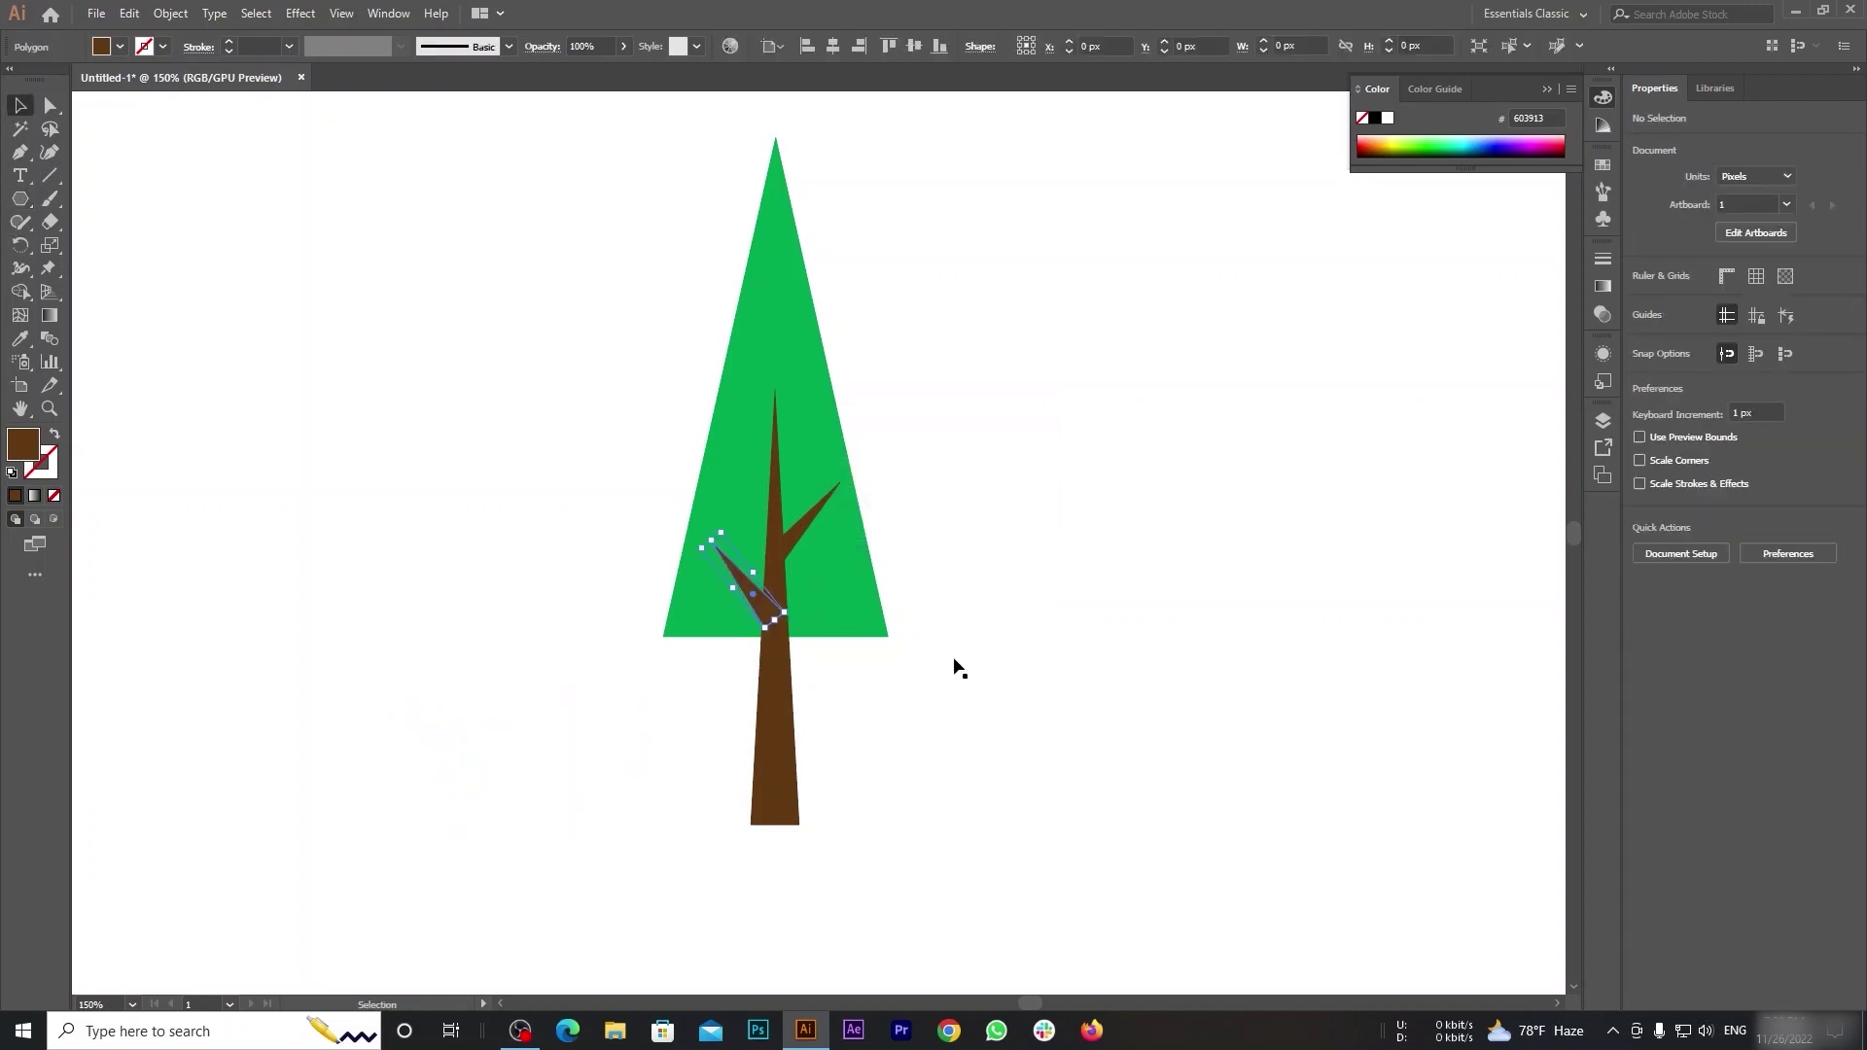
# Stretch the green canopy's base down past the branches and widen it.
pyautogui.moveTo(1121, 688); pyautogui.dragTo(1076, 822)
pyautogui.click(739, 486)
pyautogui.moveTo(731, 770); pyautogui.dragTo(731, 794)
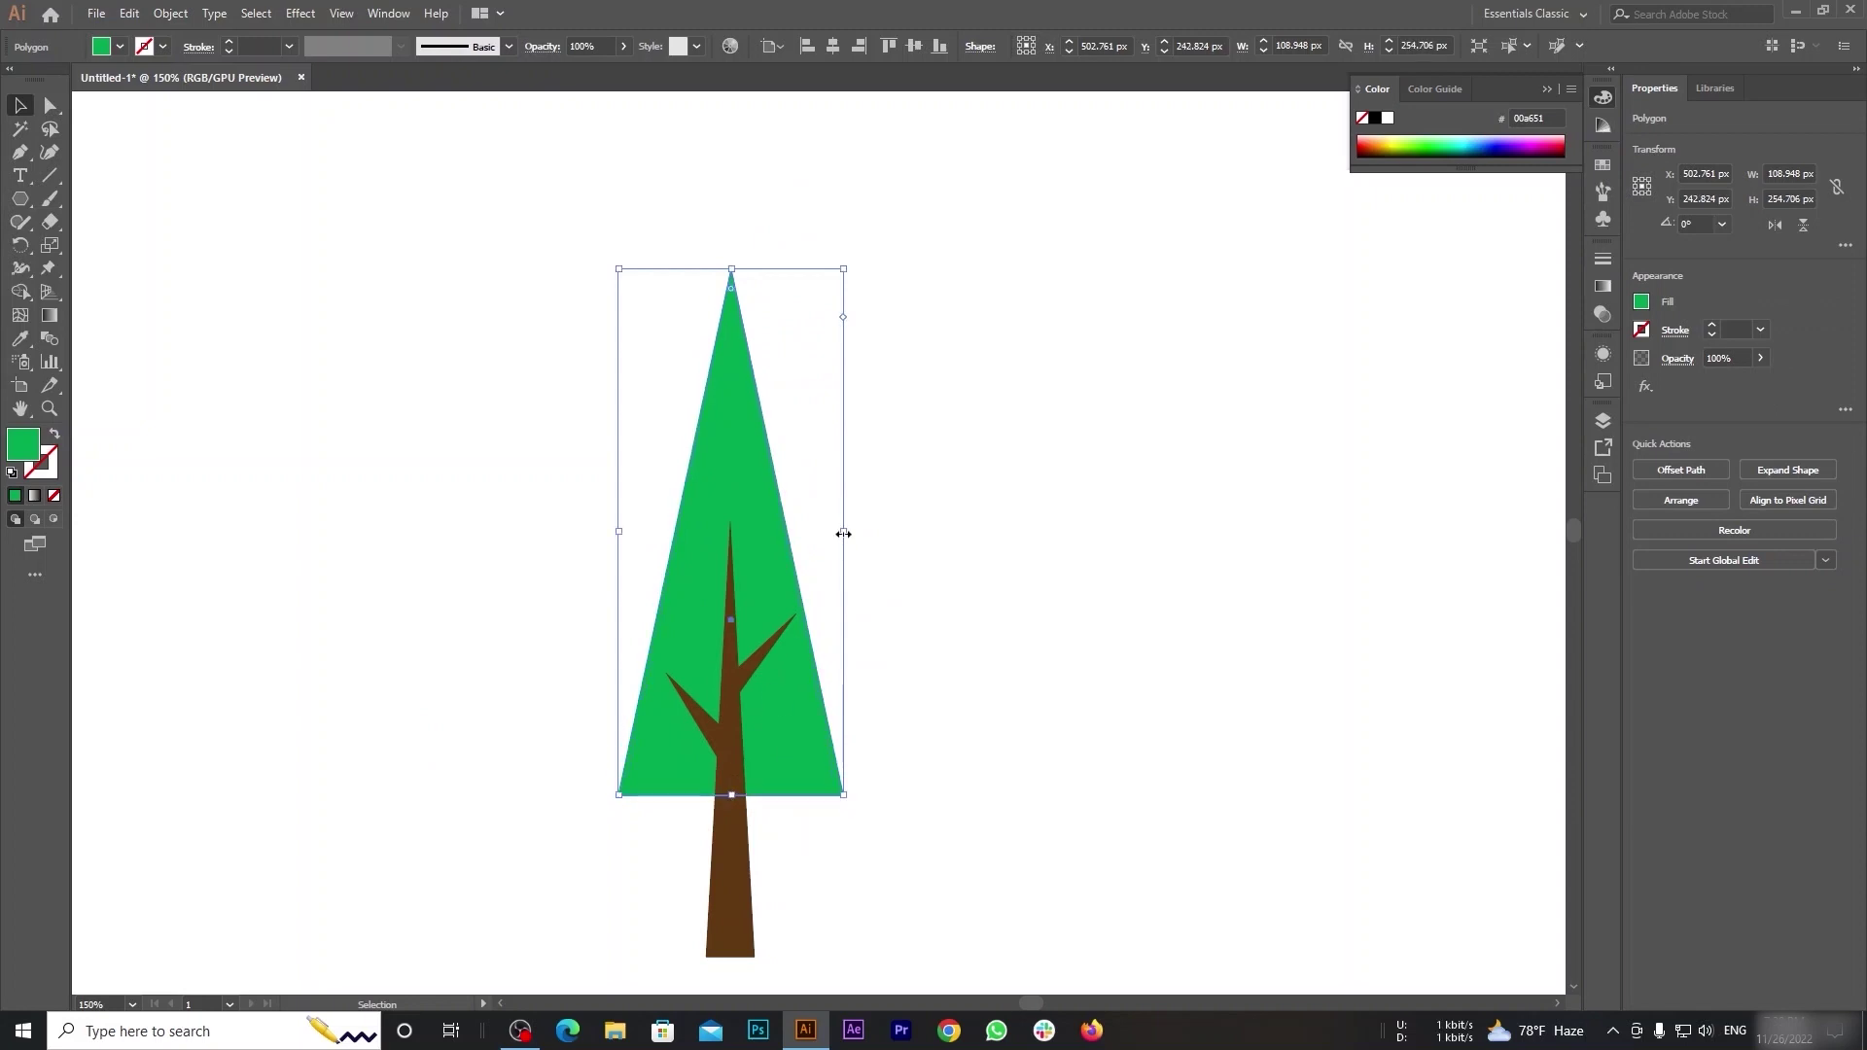
pyautogui.moveTo(843, 534); pyautogui.dragTo(852, 537)
pyautogui.click(1023, 793)
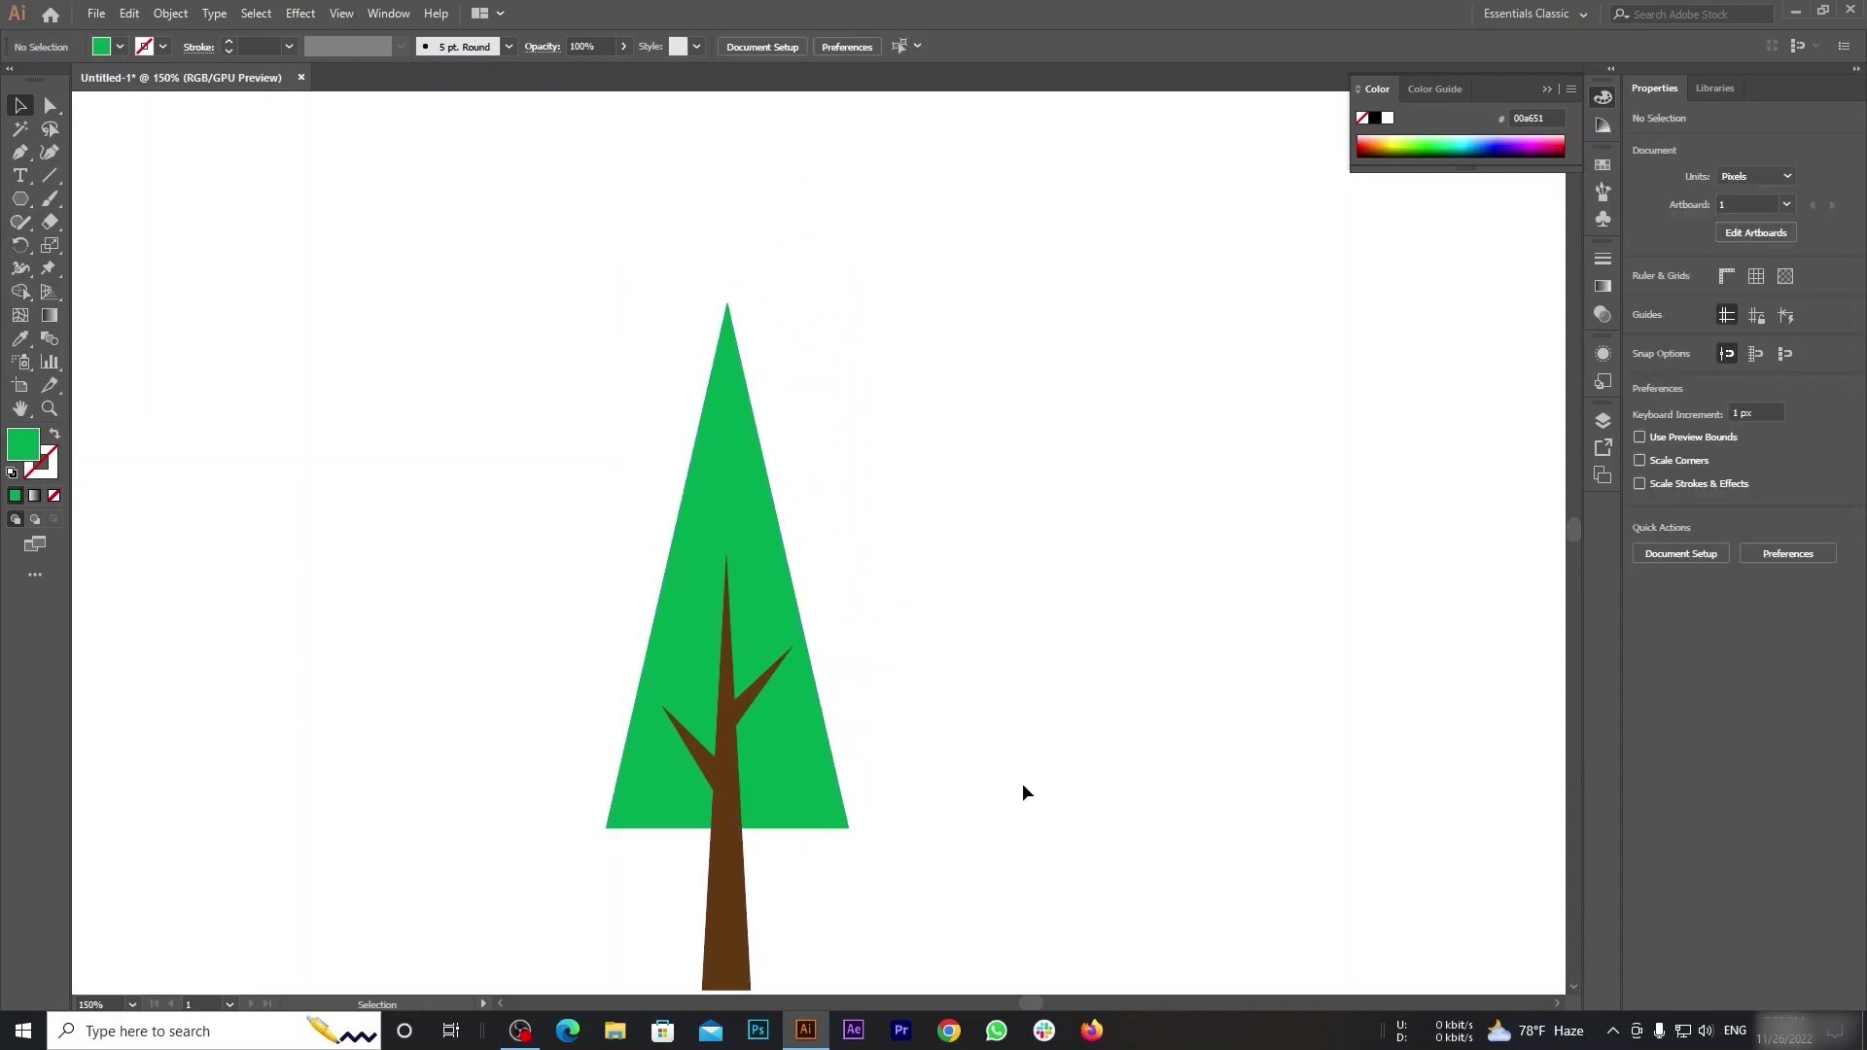